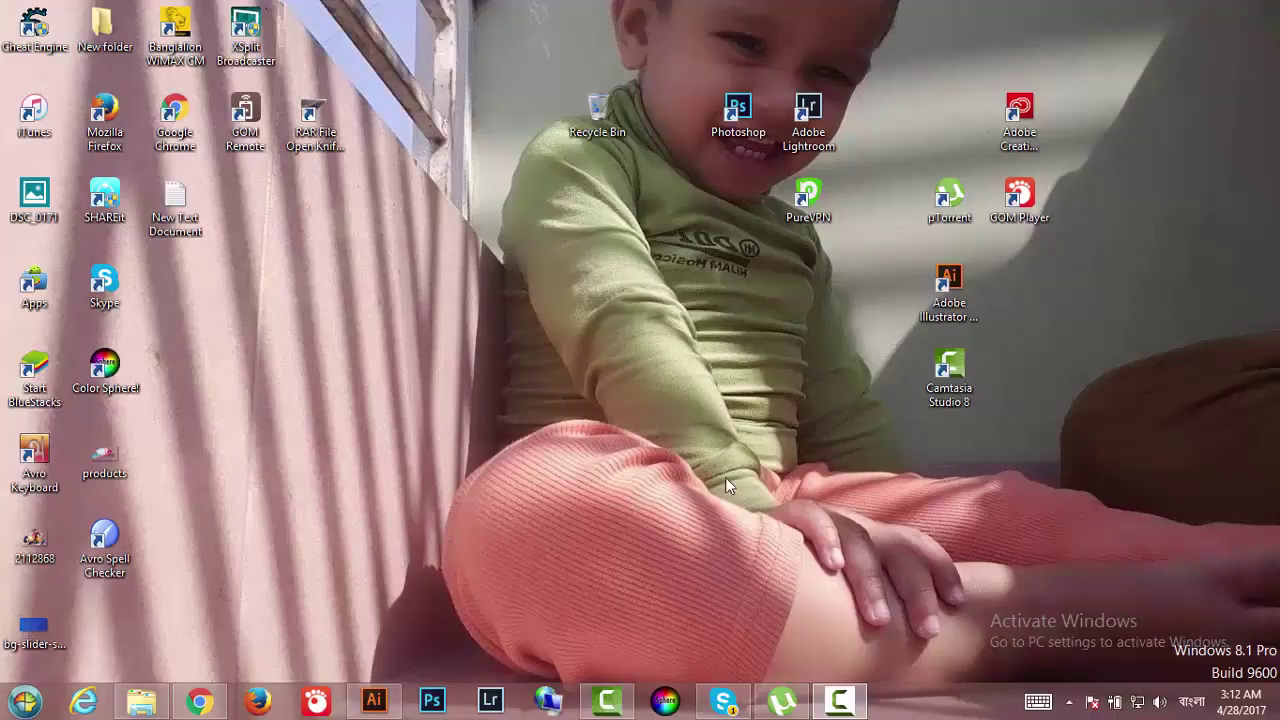
Refresh the Windows desktop and bring the Adobe Illustrator window to the front.
right_click(553, 414)
click(634, 468)
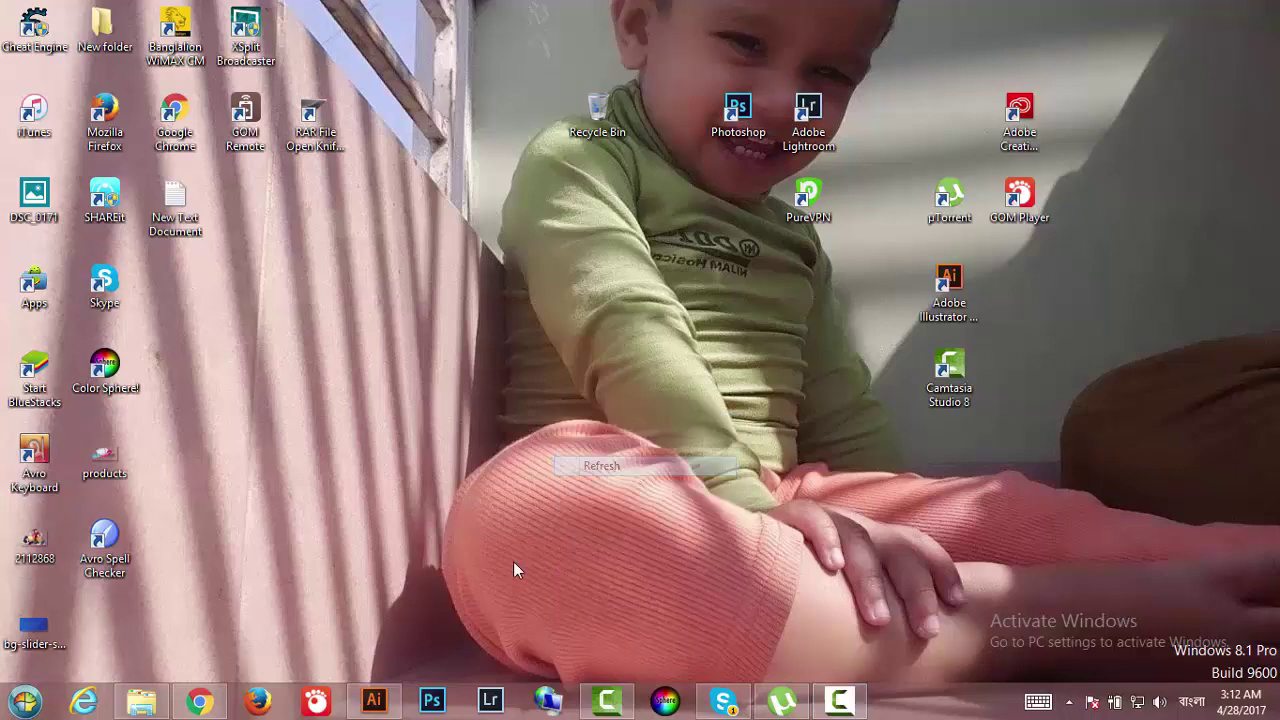
click(375, 701)
Create a new blank 960 × 560 px Web document.
click(50, 13)
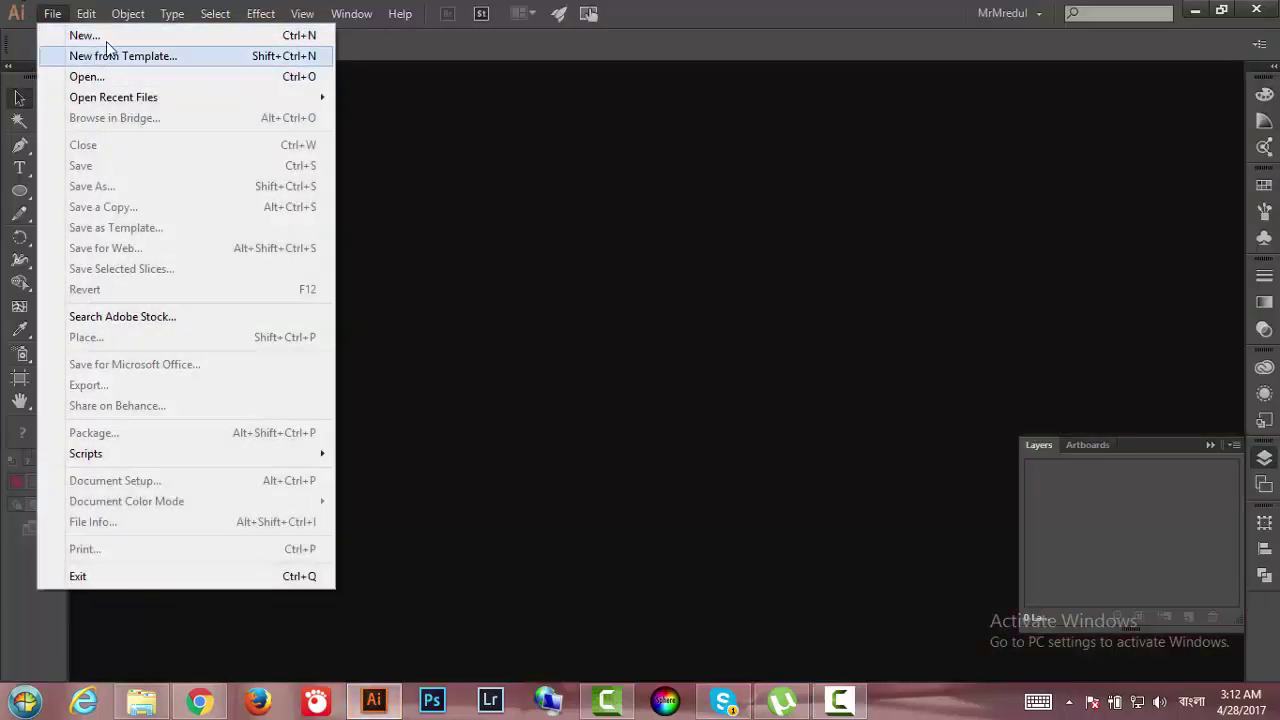
click(106, 38)
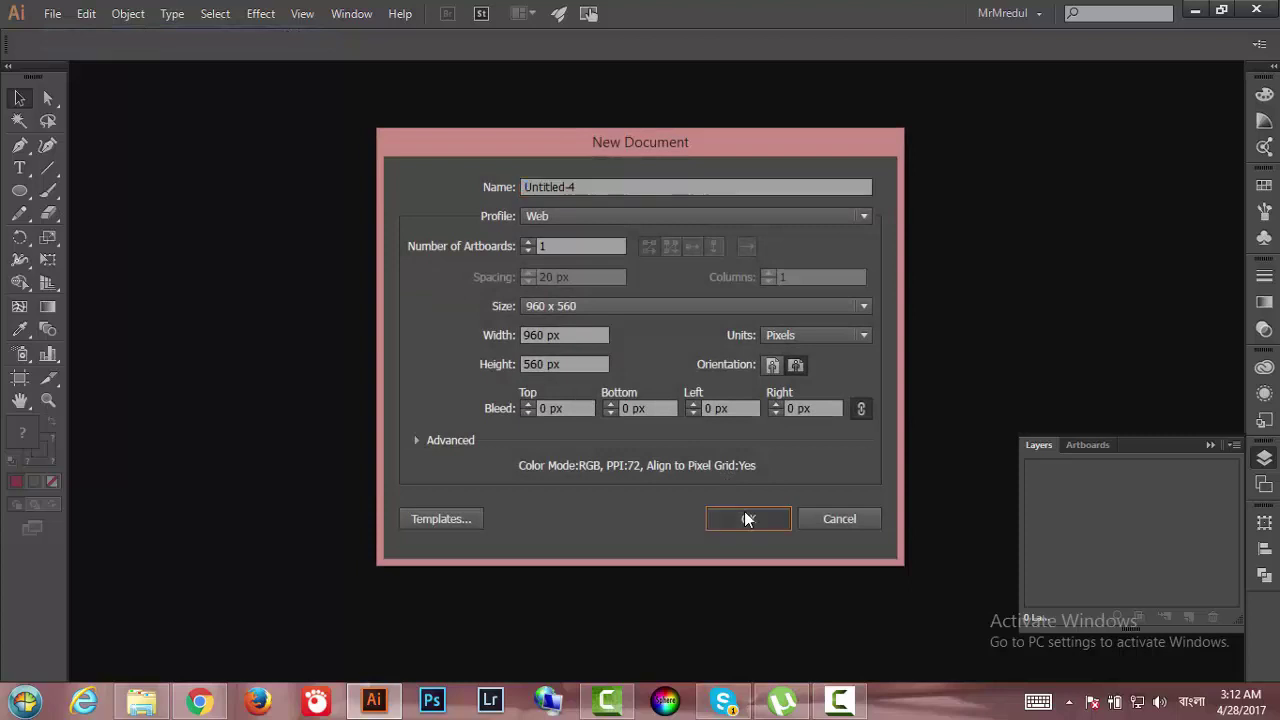
click(745, 518)
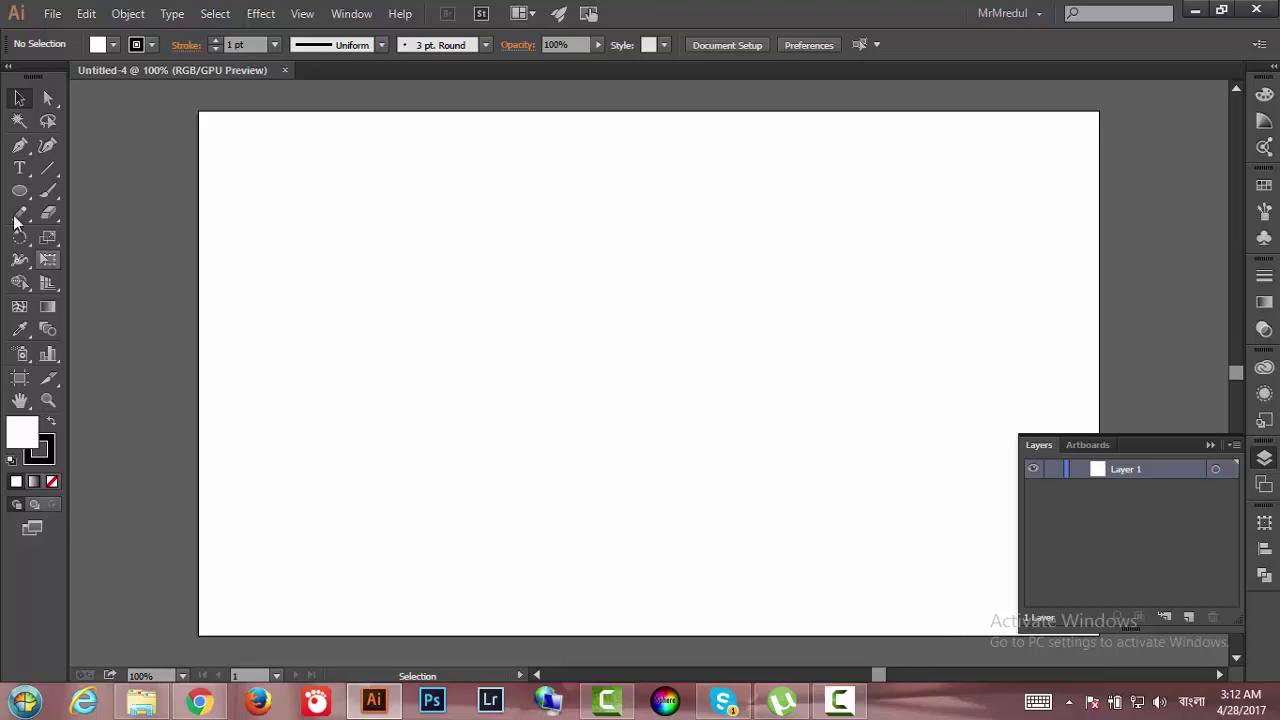
Draw a 300 px red circle and a 210 px centred circle with the Ellipse Tool.
drag(19, 190, 92, 196)
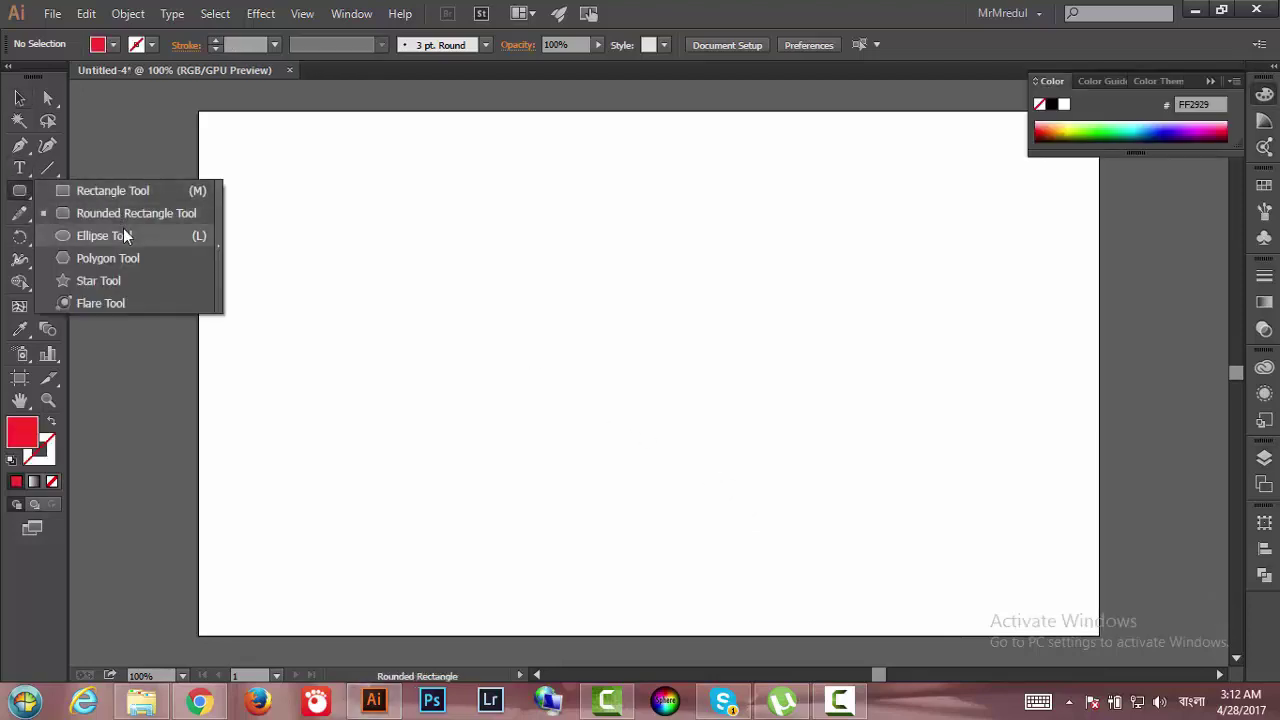
click(112, 235)
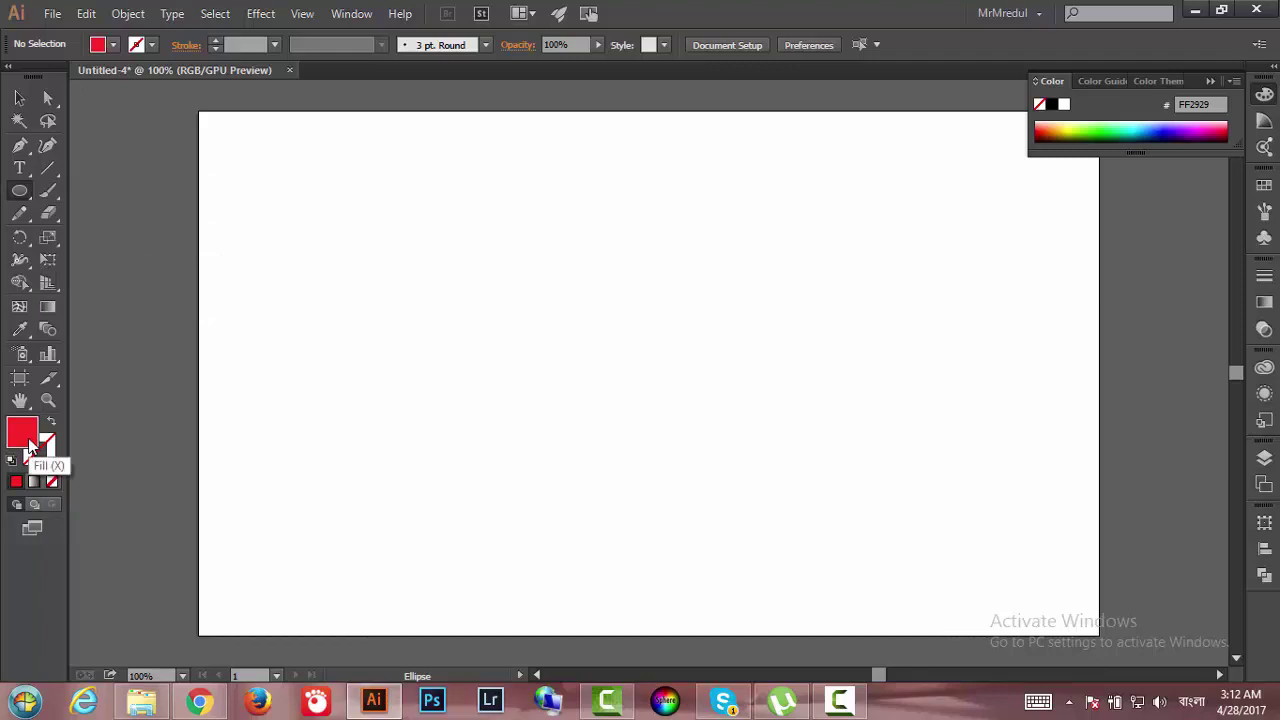
key(shift+alt)
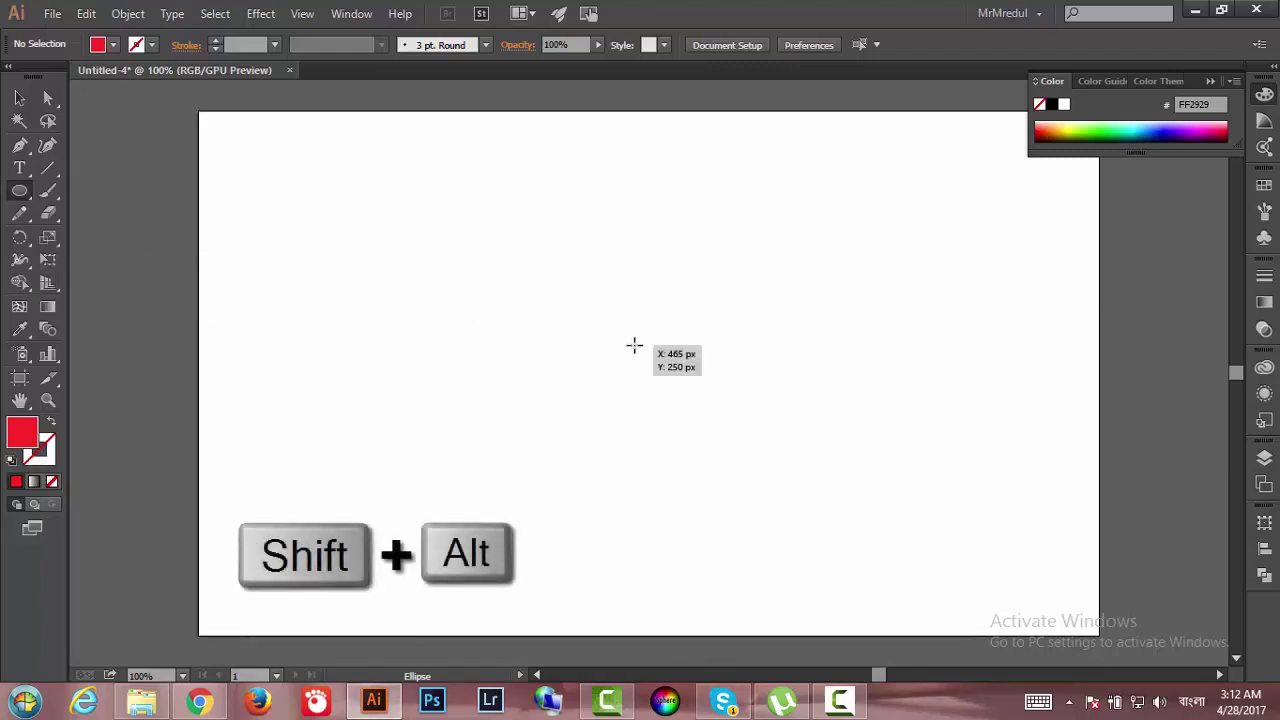
mouse_move(618, 345)
mouse_down()
mouse_move(741, 486)
mouse_move(764, 491)
mouse_up()
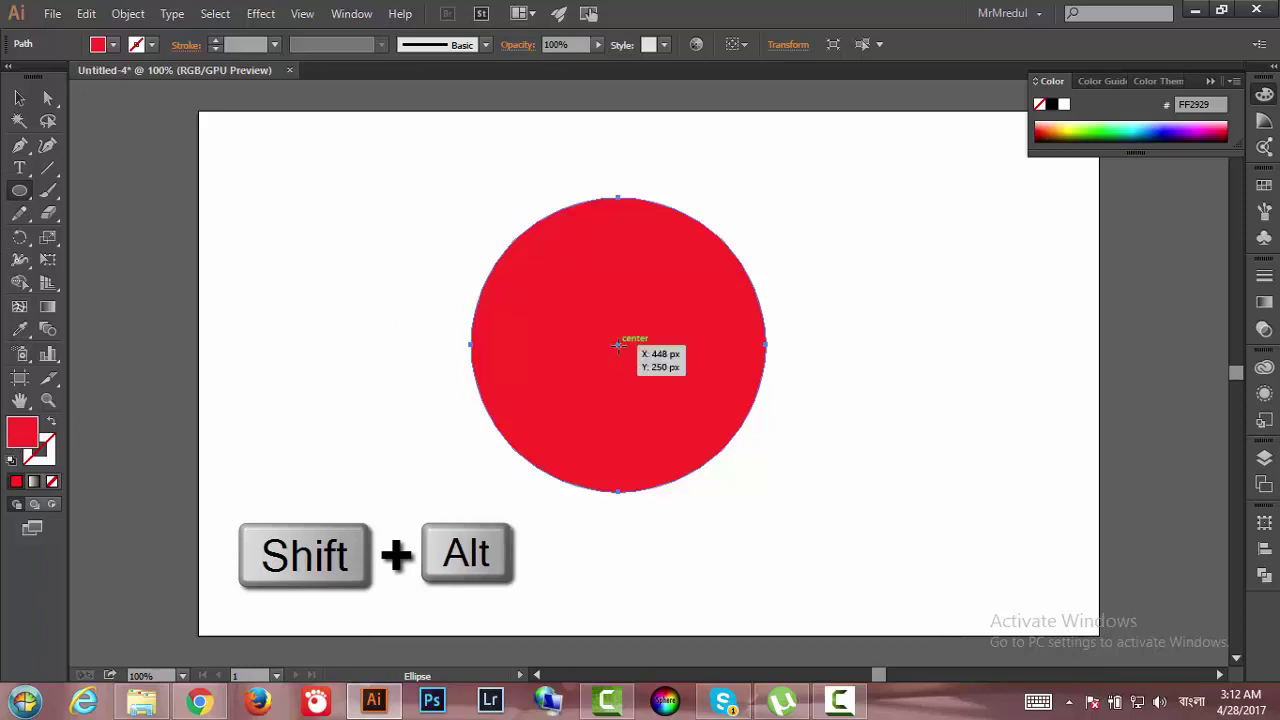
mouse_move(618, 345)
mouse_down()
mouse_move(705, 442)
mouse_move(692, 428)
mouse_up()
Fill the inner circle with light grey E8E8E8.
double_click(30, 435)
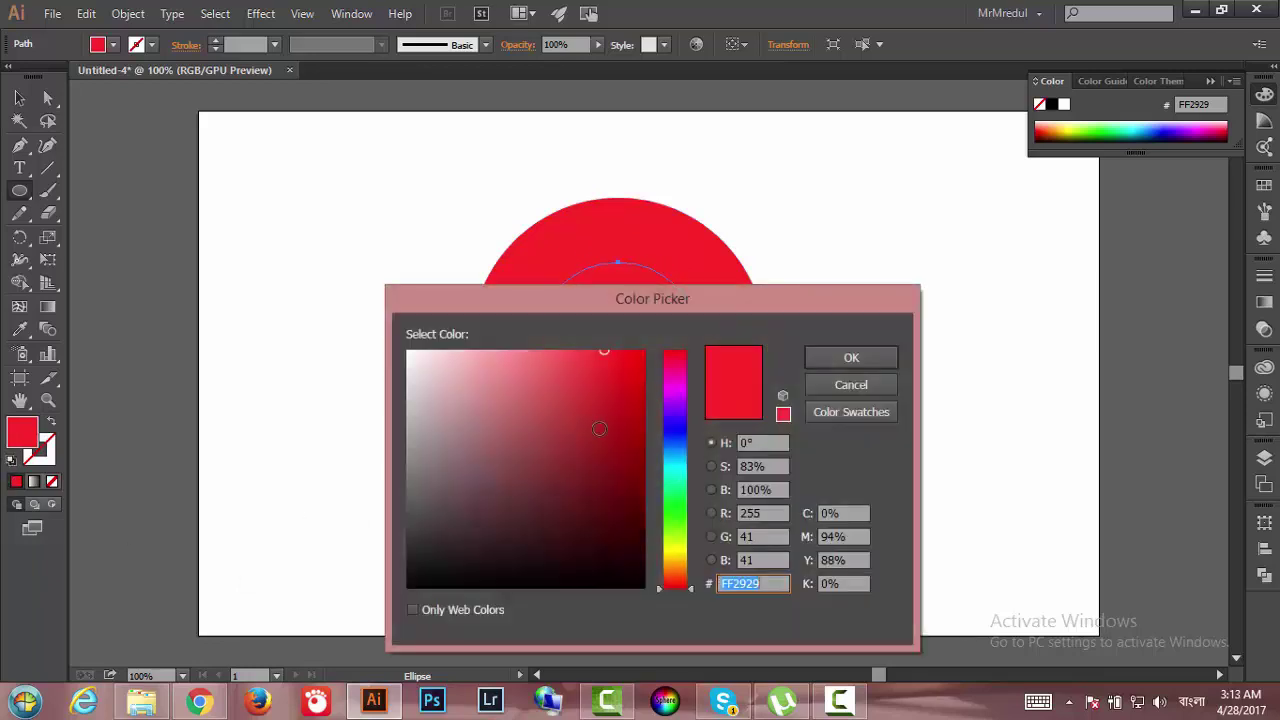
drag(430, 400, 386, 370)
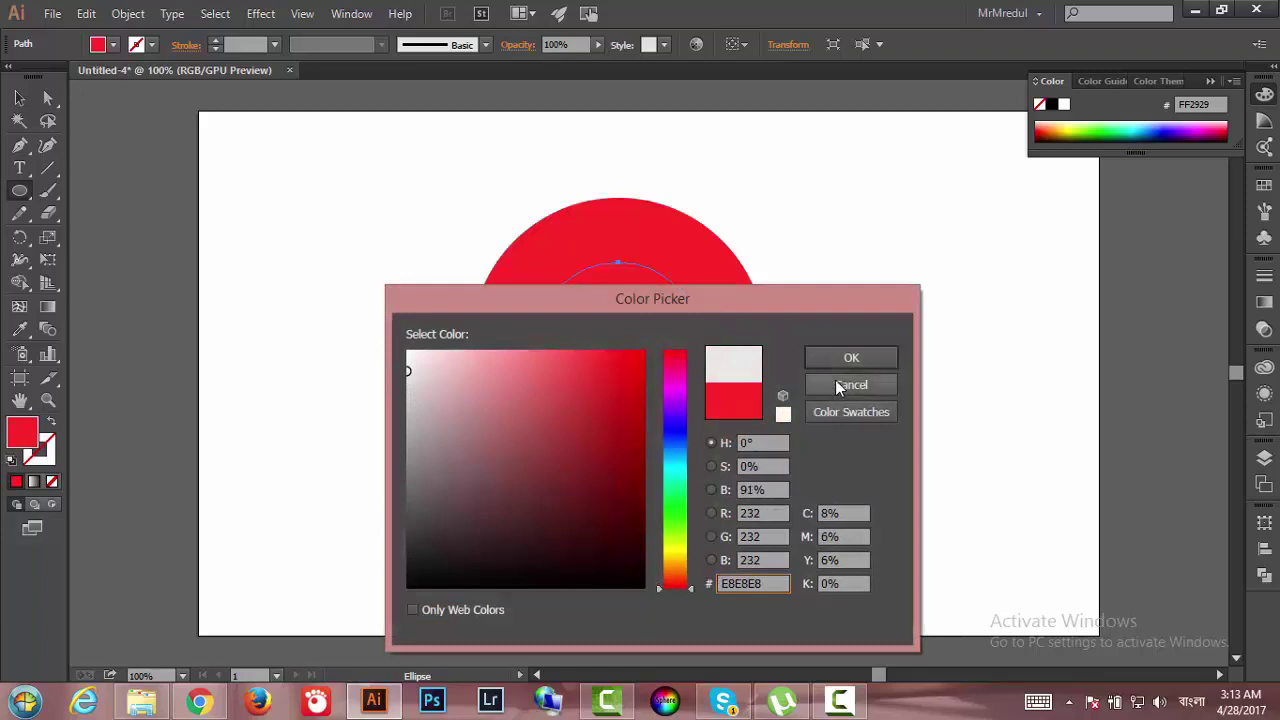
click(851, 357)
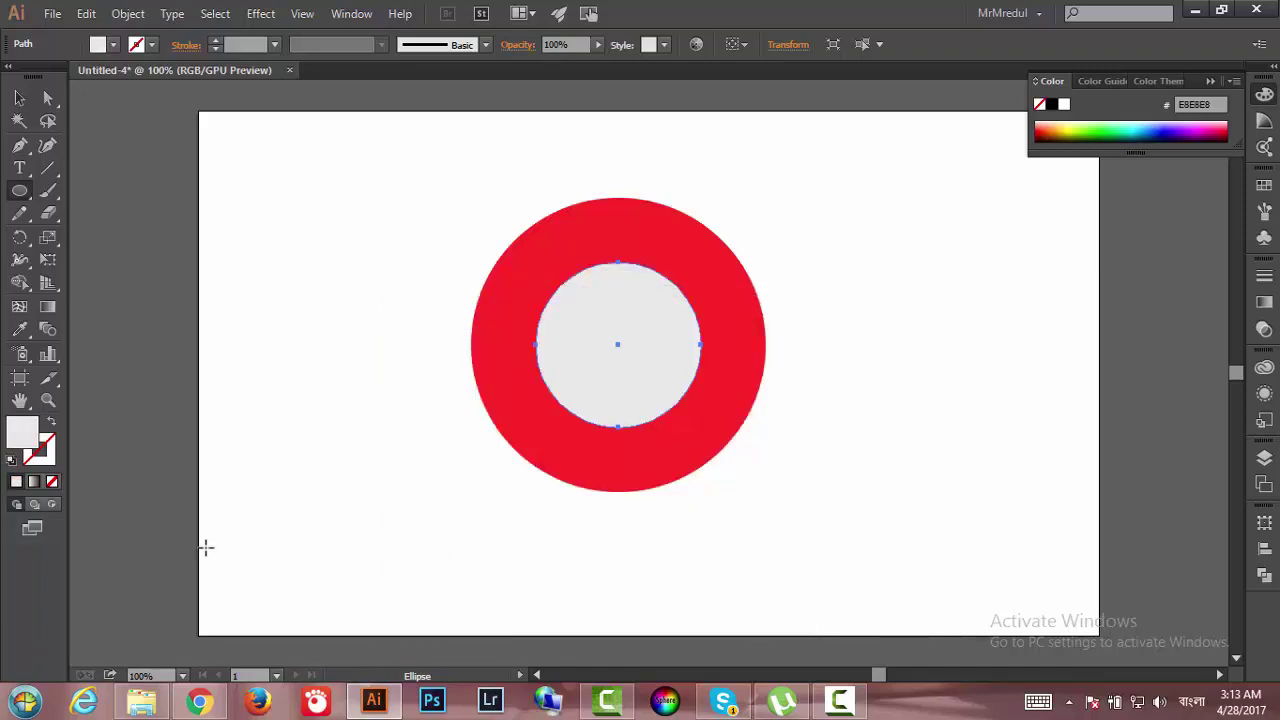
click(19, 168)
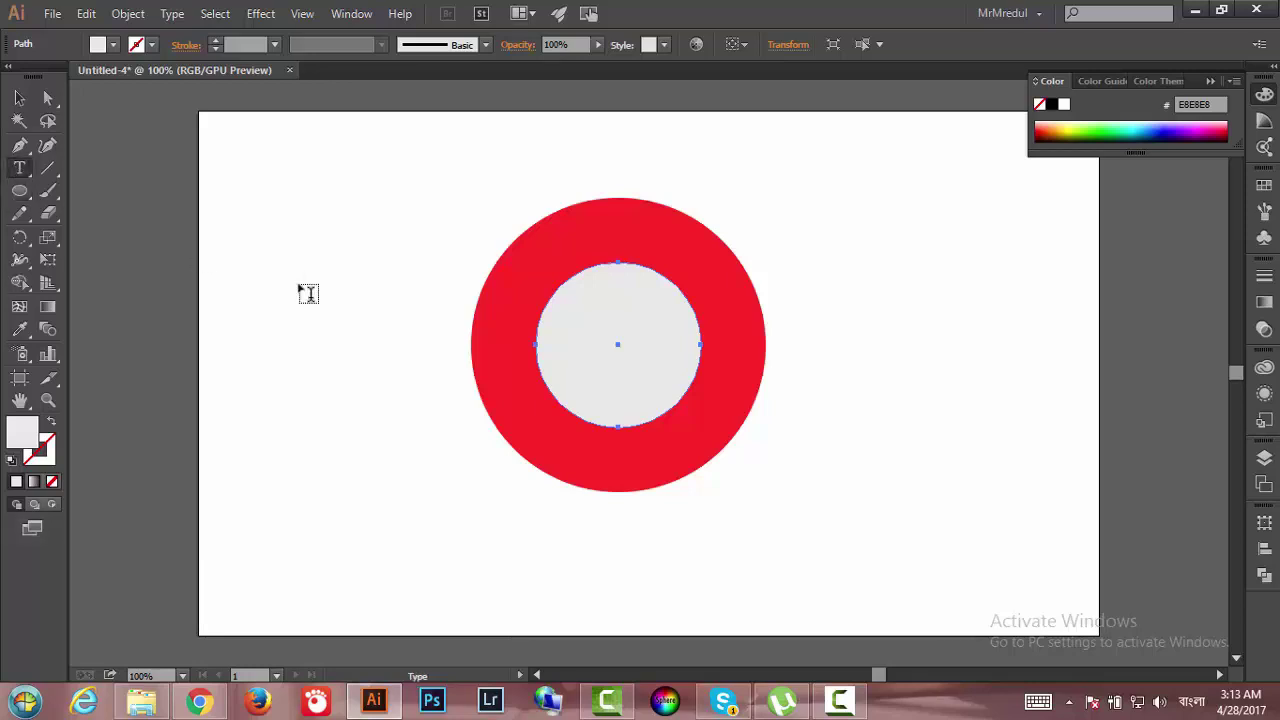
Type an 8, enlarge it to fill the grey circle, and centre it there.
click(613, 344)
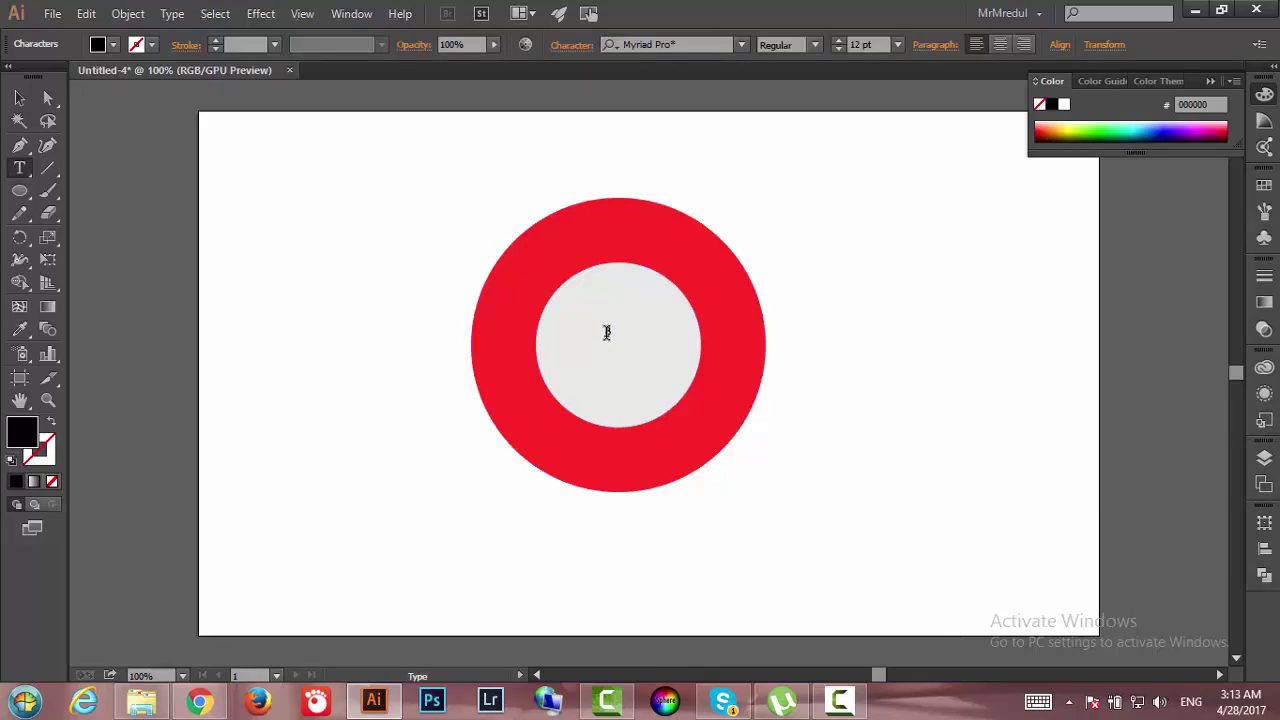
key(Escape)
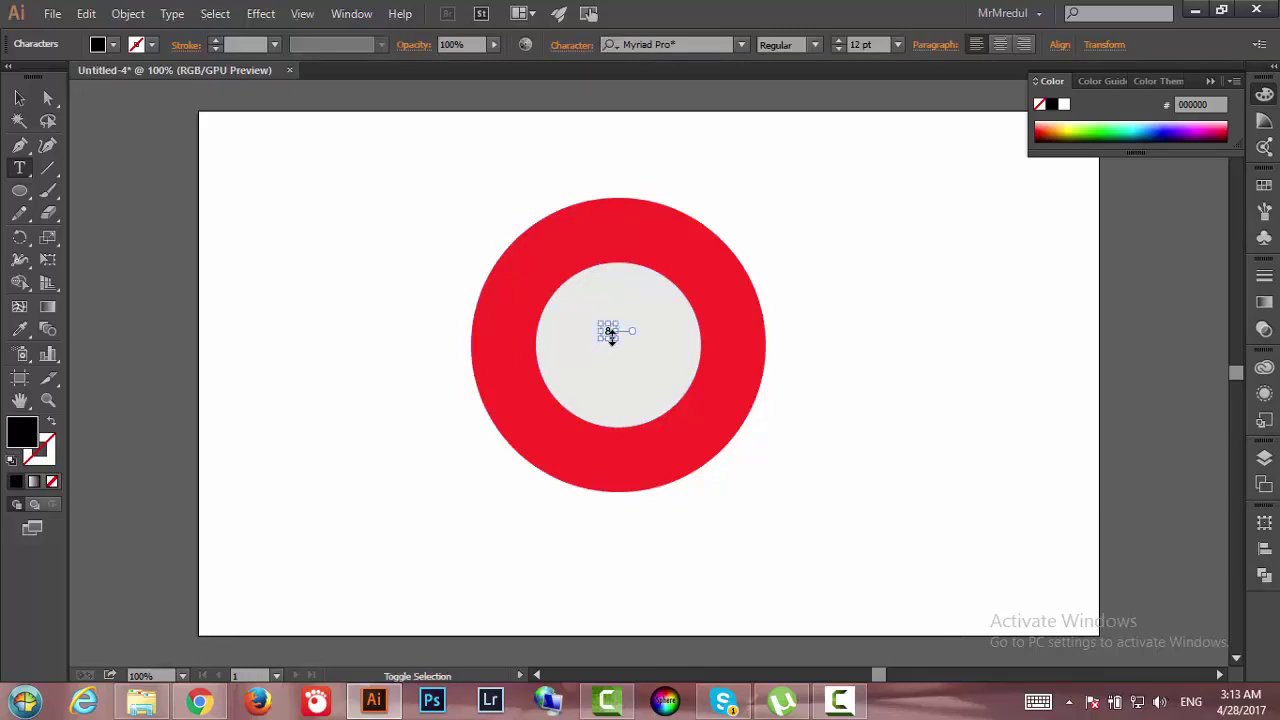
shift+click(617, 338)
mouse_move(617, 340)
mouse_down()
mouse_move(753, 500)
mouse_move(740, 491)
mouse_up()
click(740, 491)
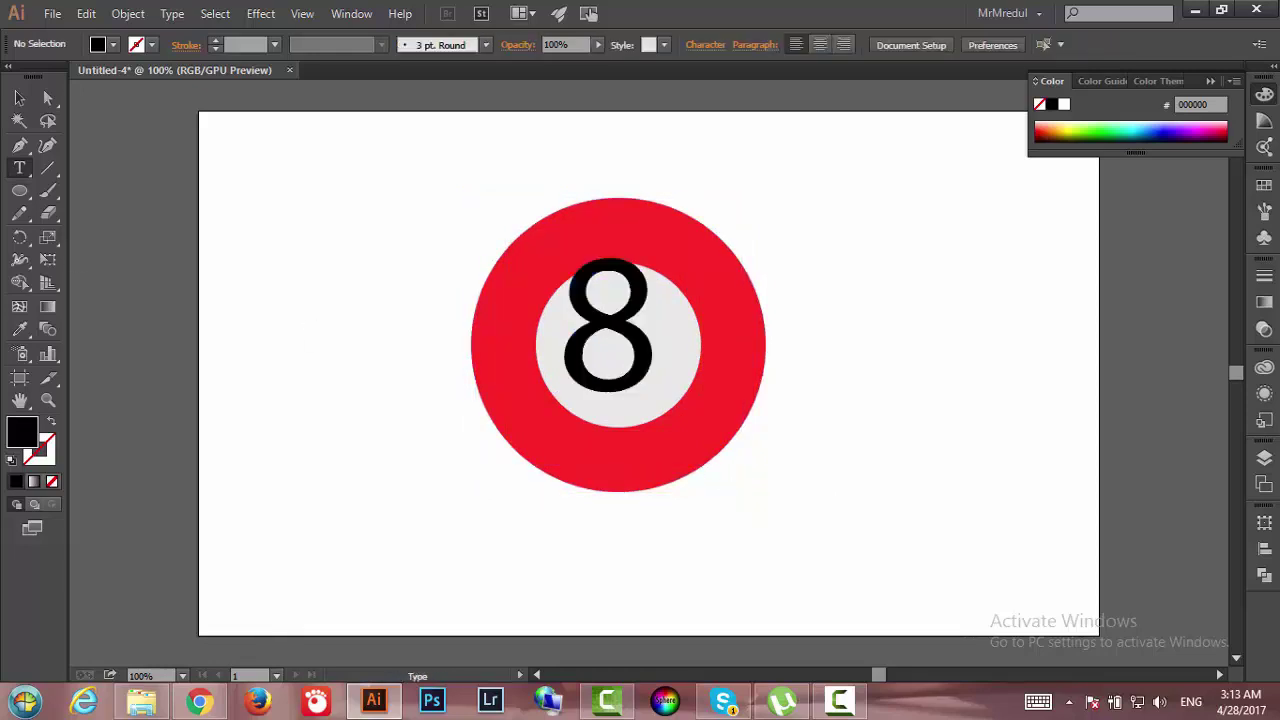
click(18, 99)
drag(601, 329, 612, 352)
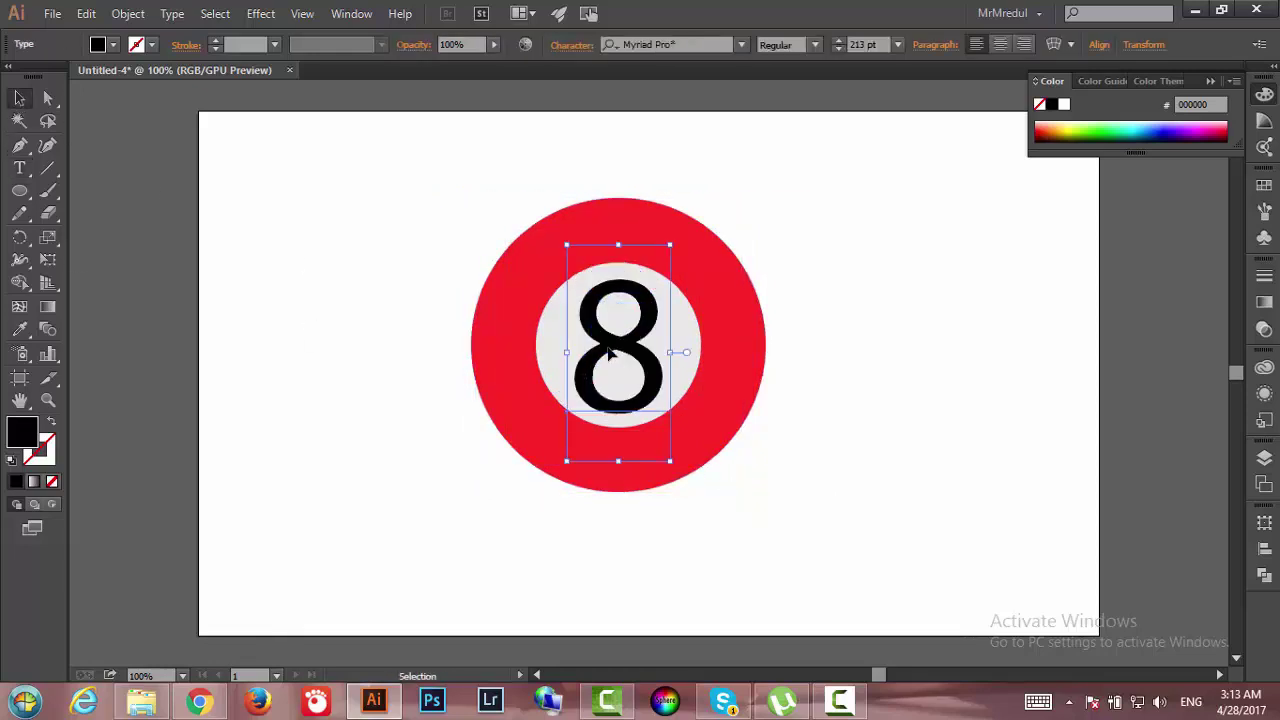
click(368, 385)
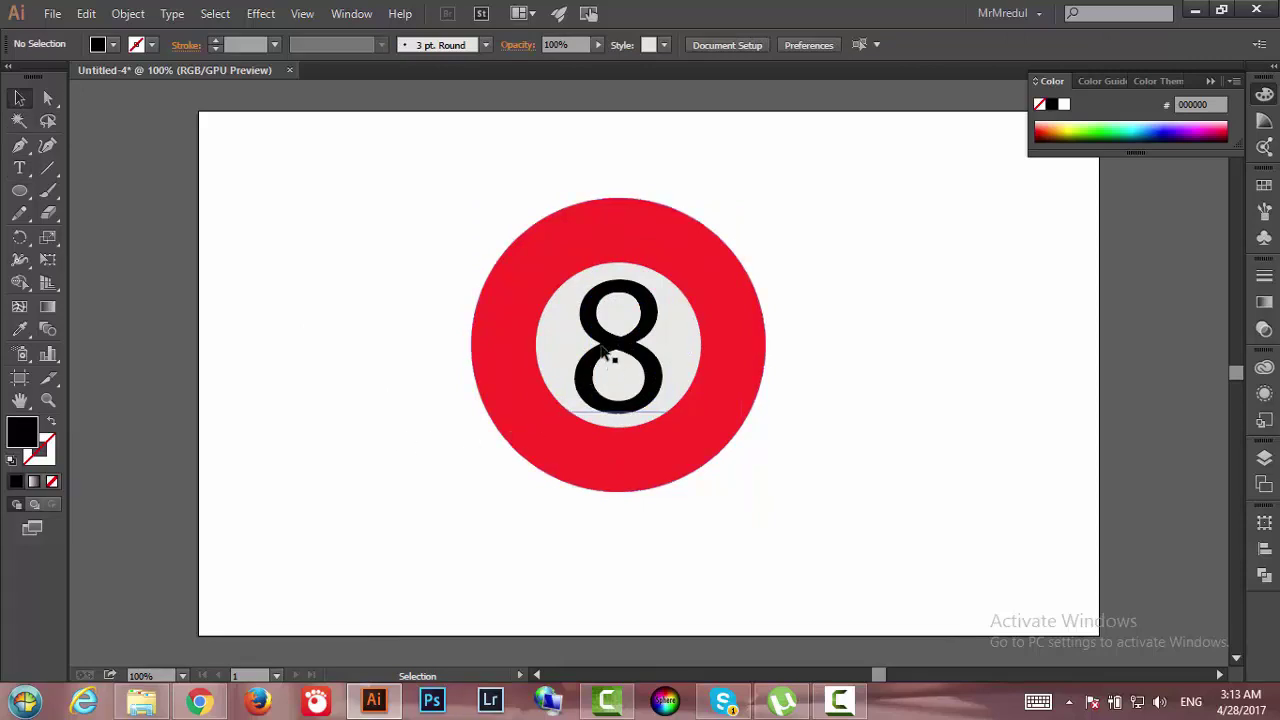
Convert the 8 to outlines with Create Outlines, then clear the selection.
click(603, 352)
right_click(603, 352)
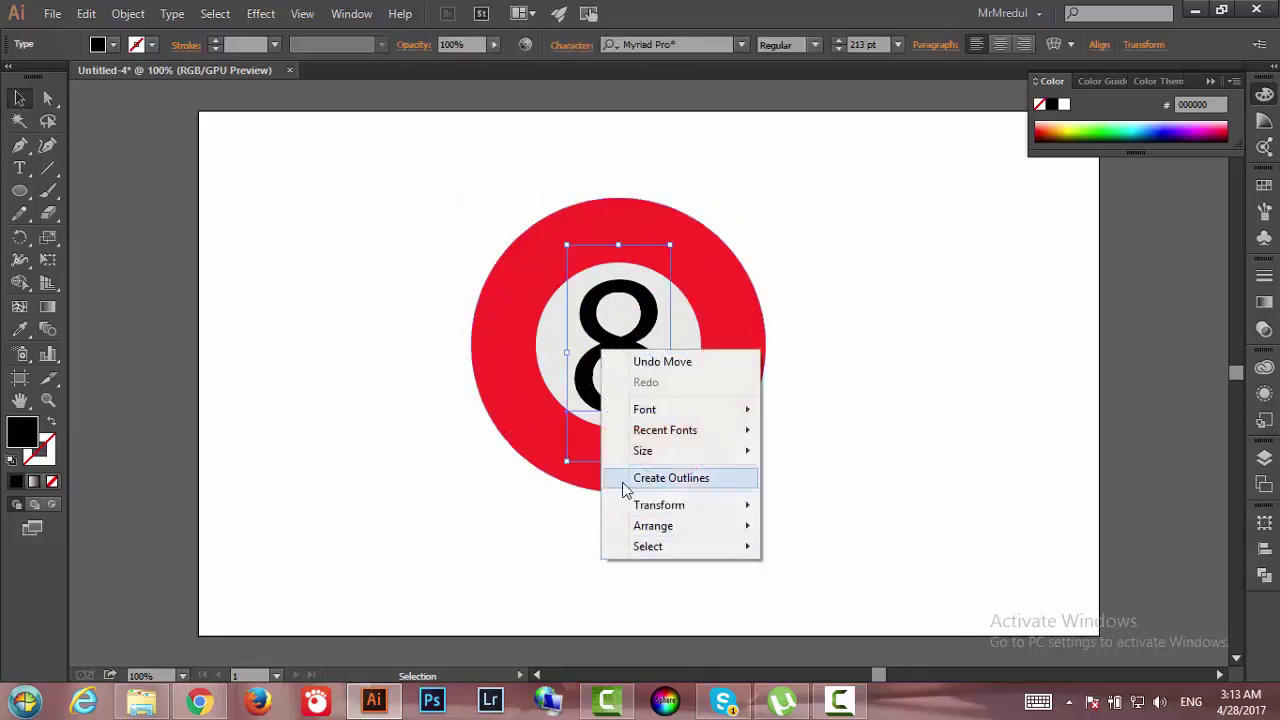
click(668, 479)
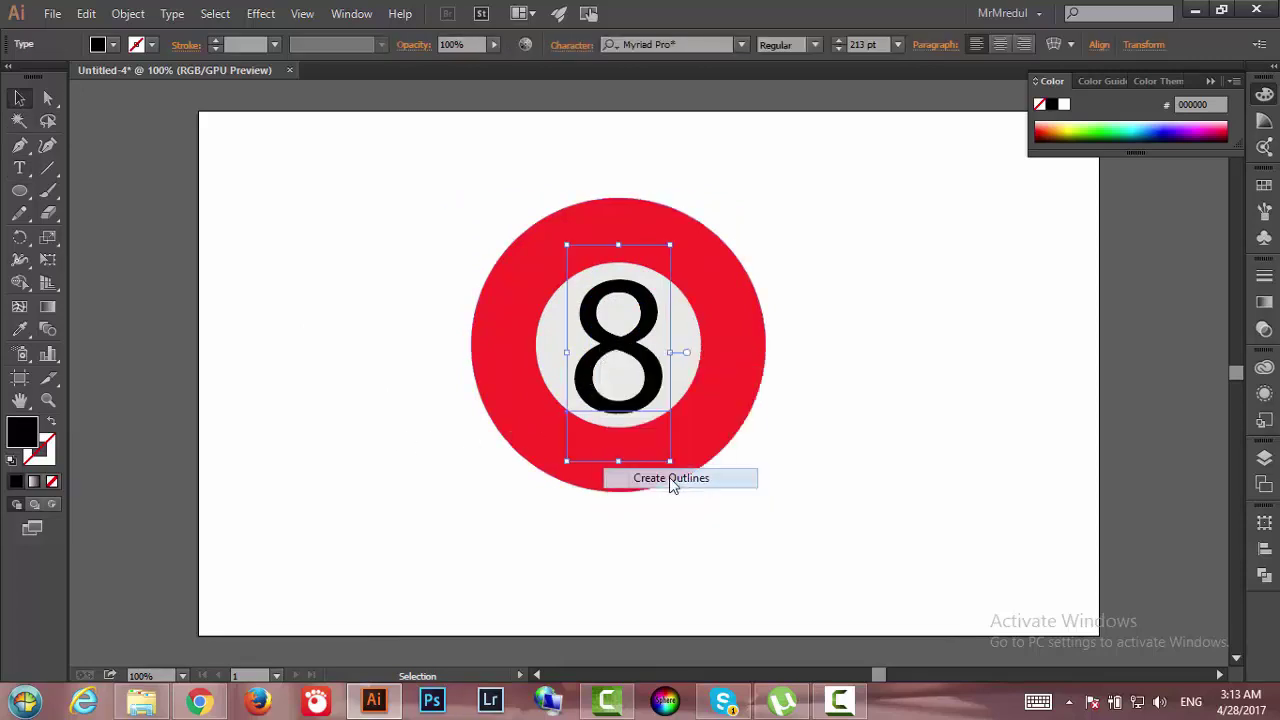
click(549, 374)
click(396, 440)
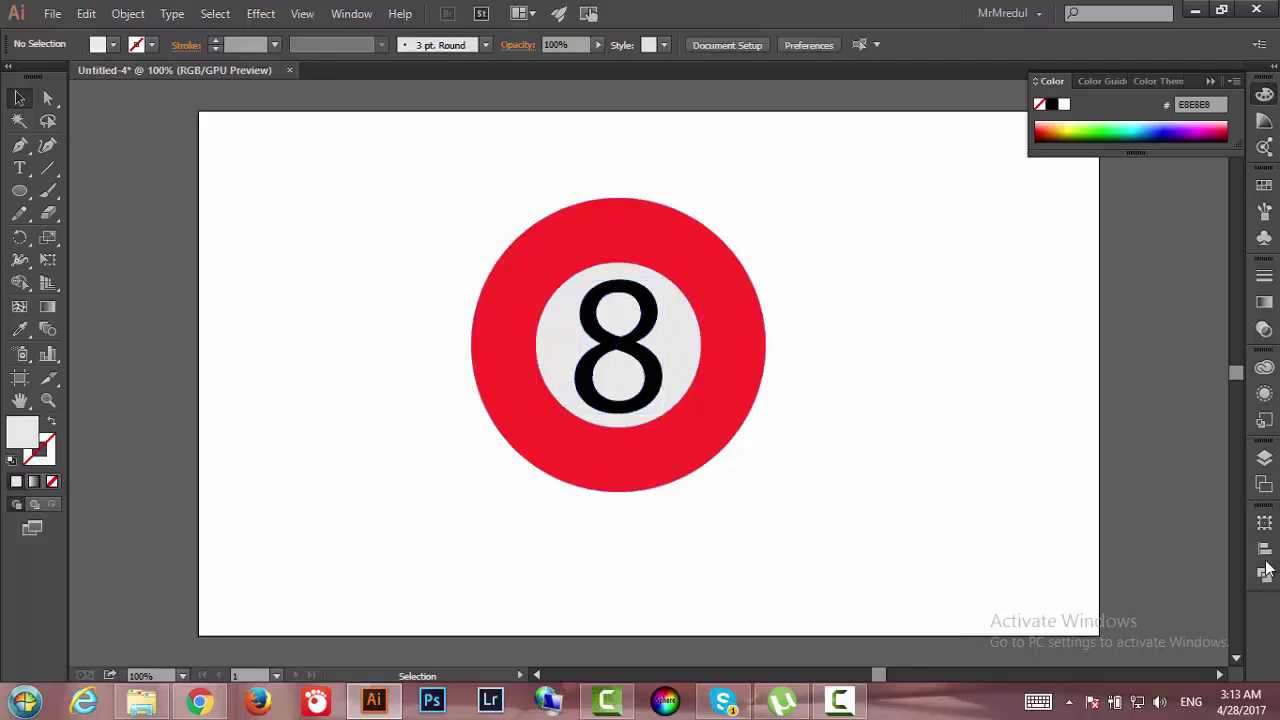
In the Layers panel, hide the 8 group and grey circle, then select the red circle.
click(1264, 458)
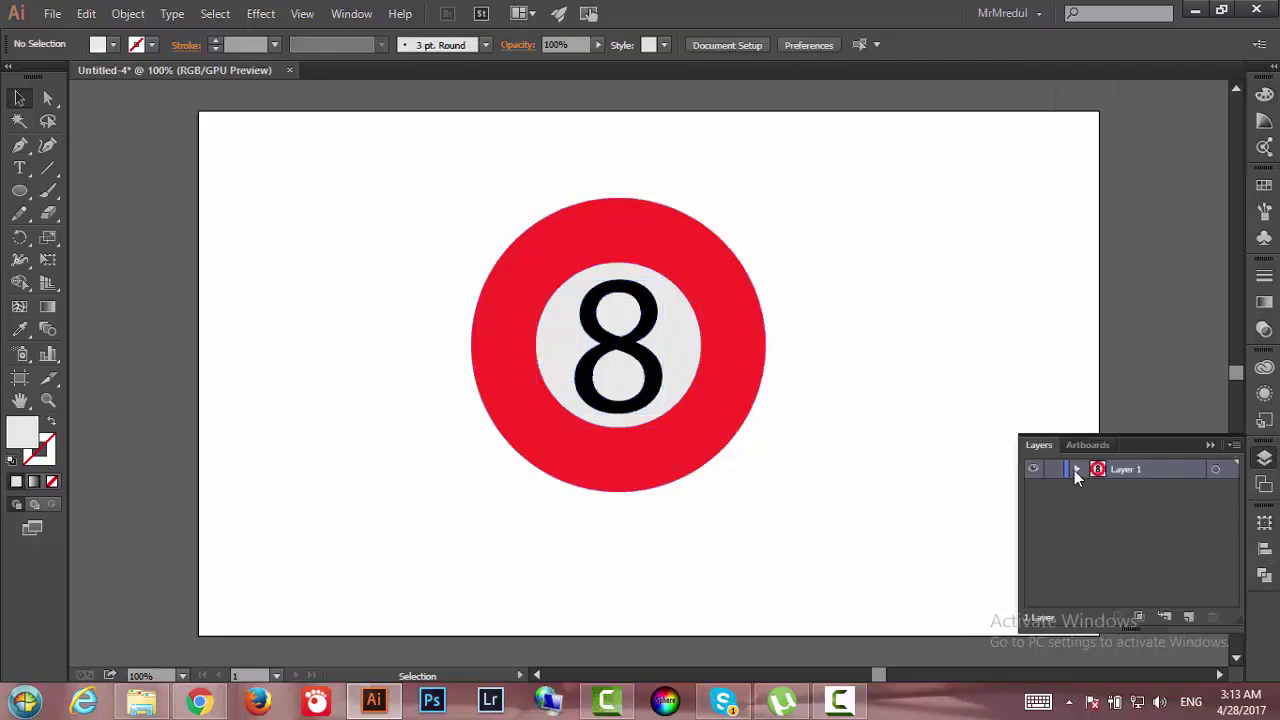
click(340, 16)
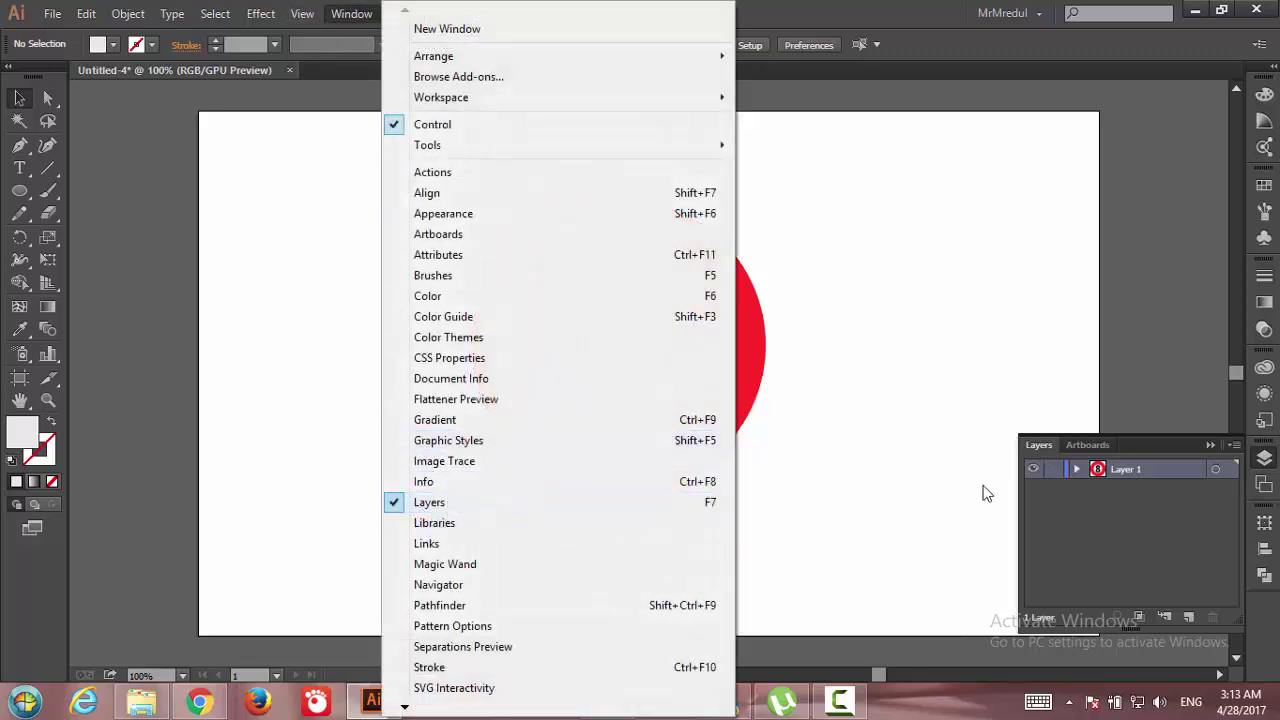
click(1072, 470)
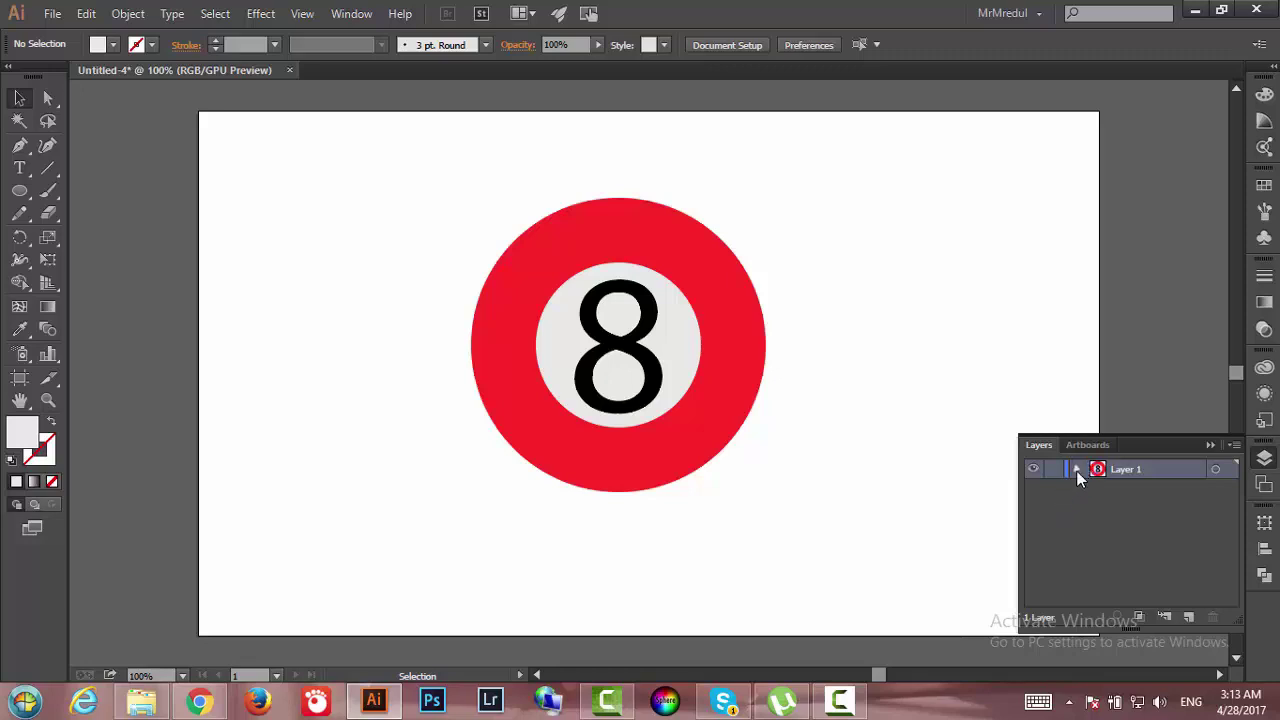
click(1077, 470)
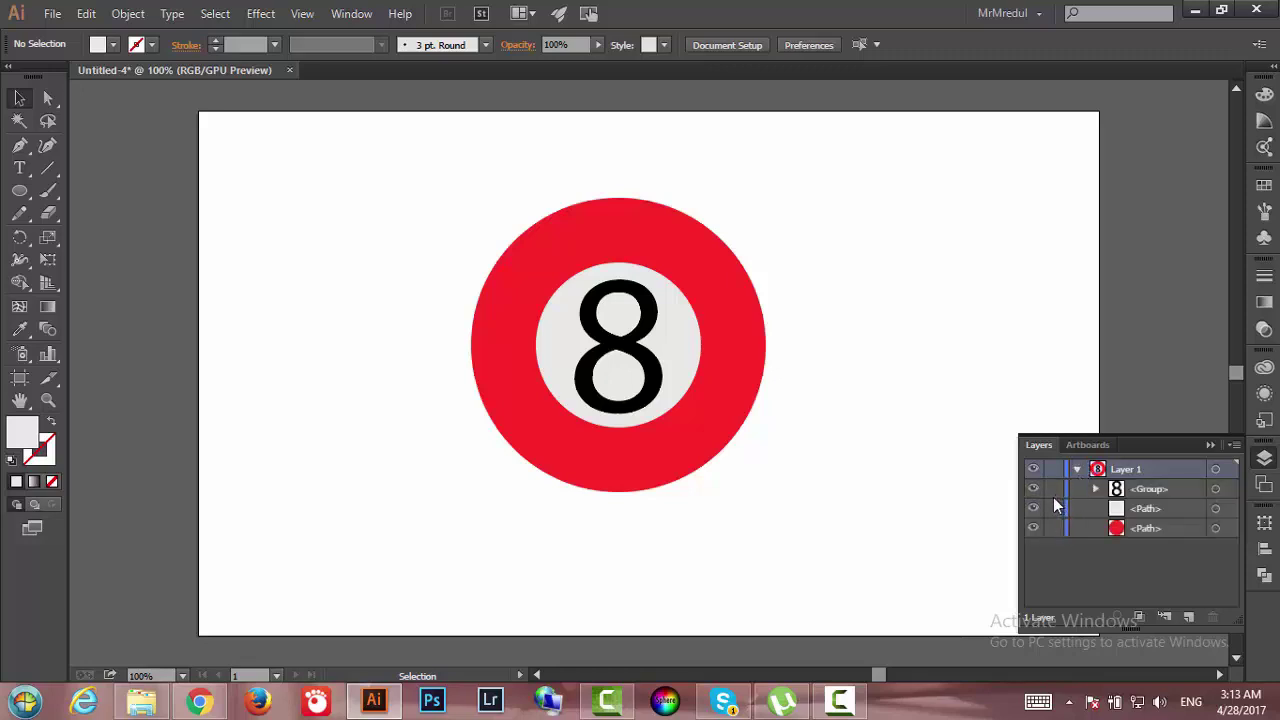
click(1215, 489)
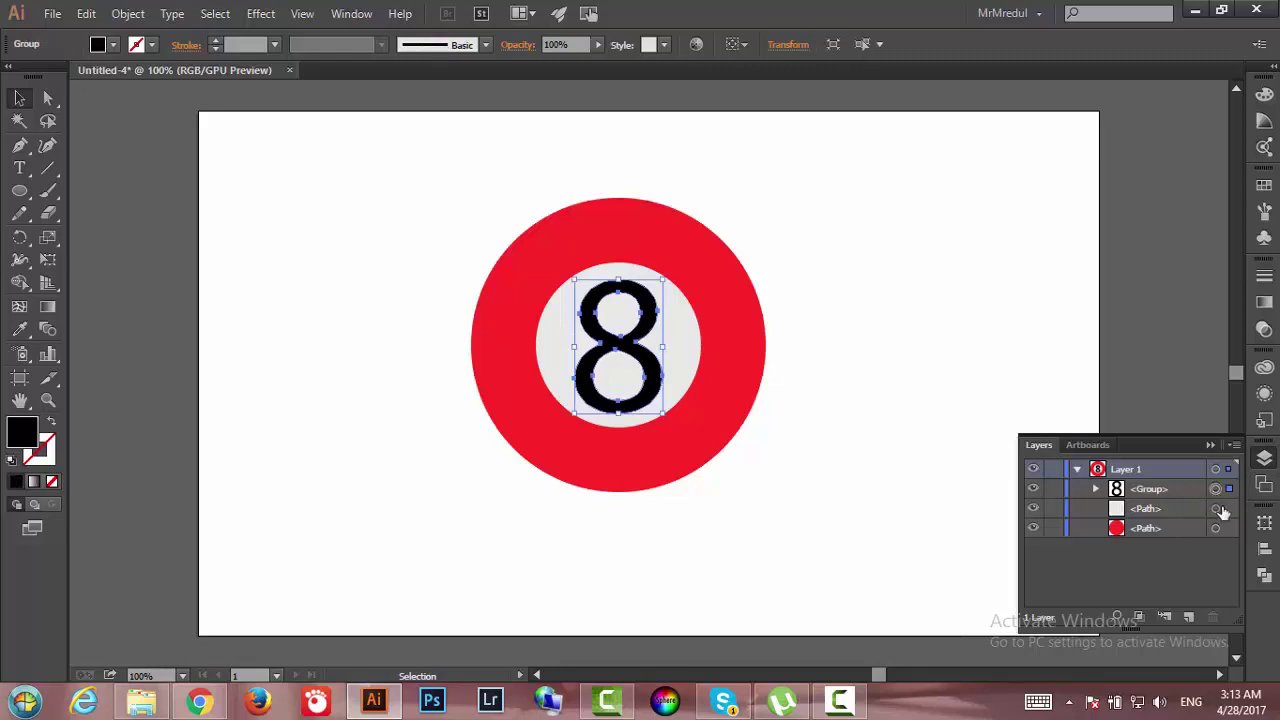
click(1216, 508)
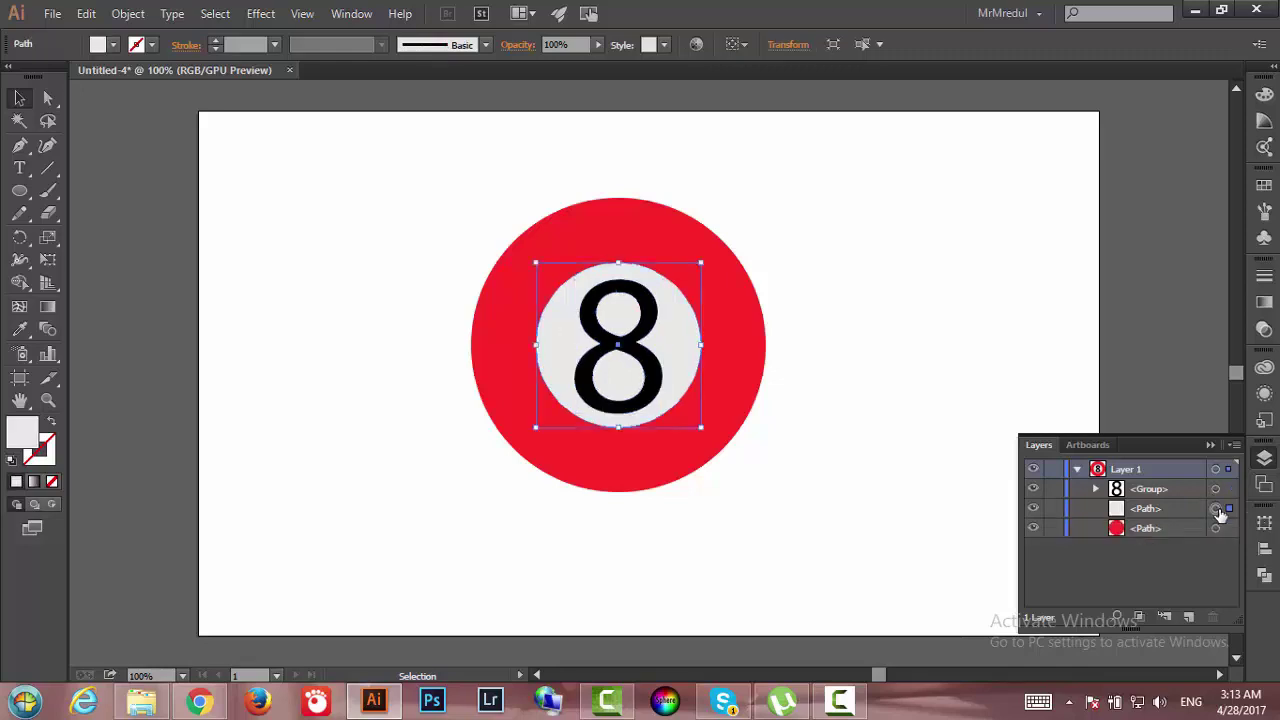
click(1033, 489)
click(1034, 509)
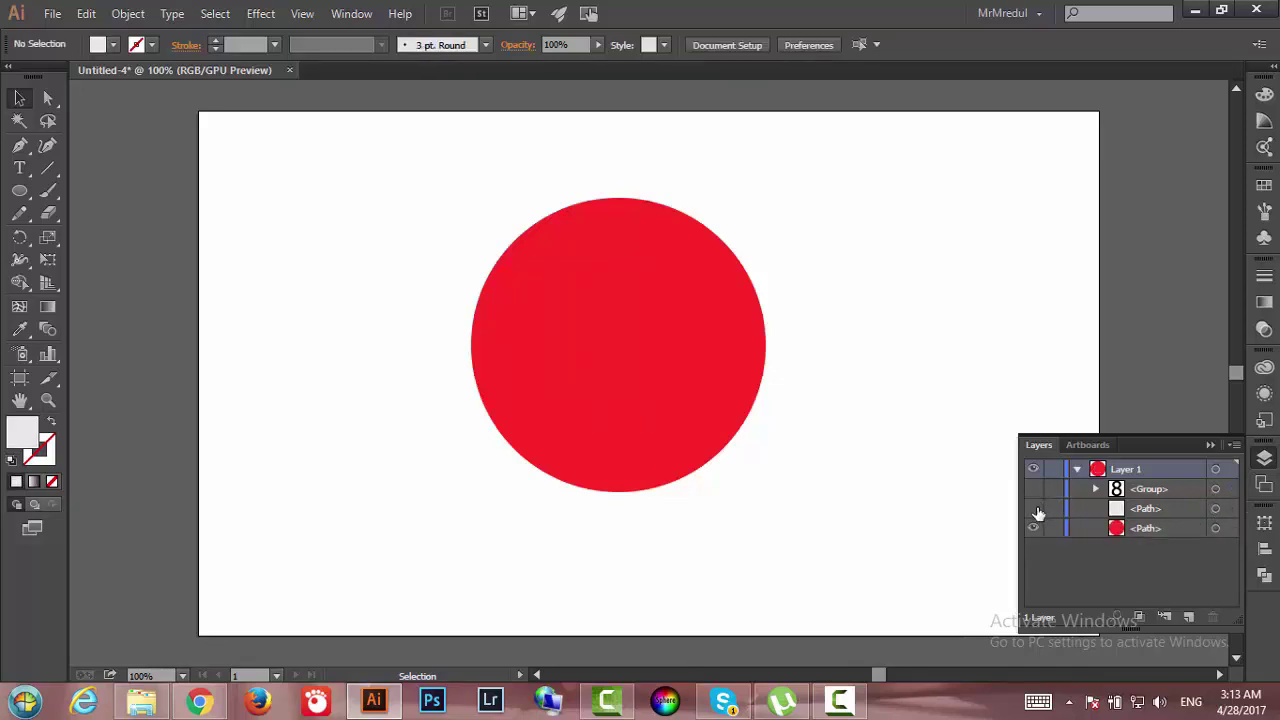
click(546, 293)
Delete the red circle's rightmost anchor with Direct Selection, leaving a left half-disc.
click(46, 98)
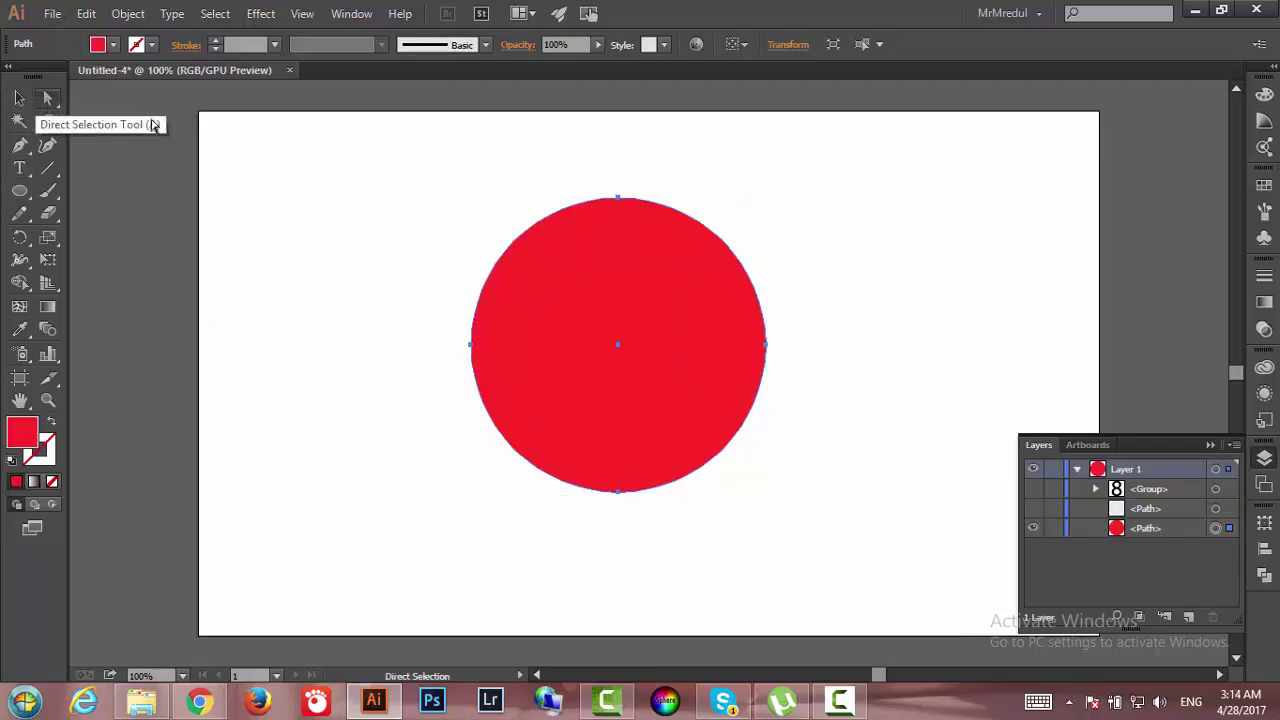
drag(779, 283, 739, 402)
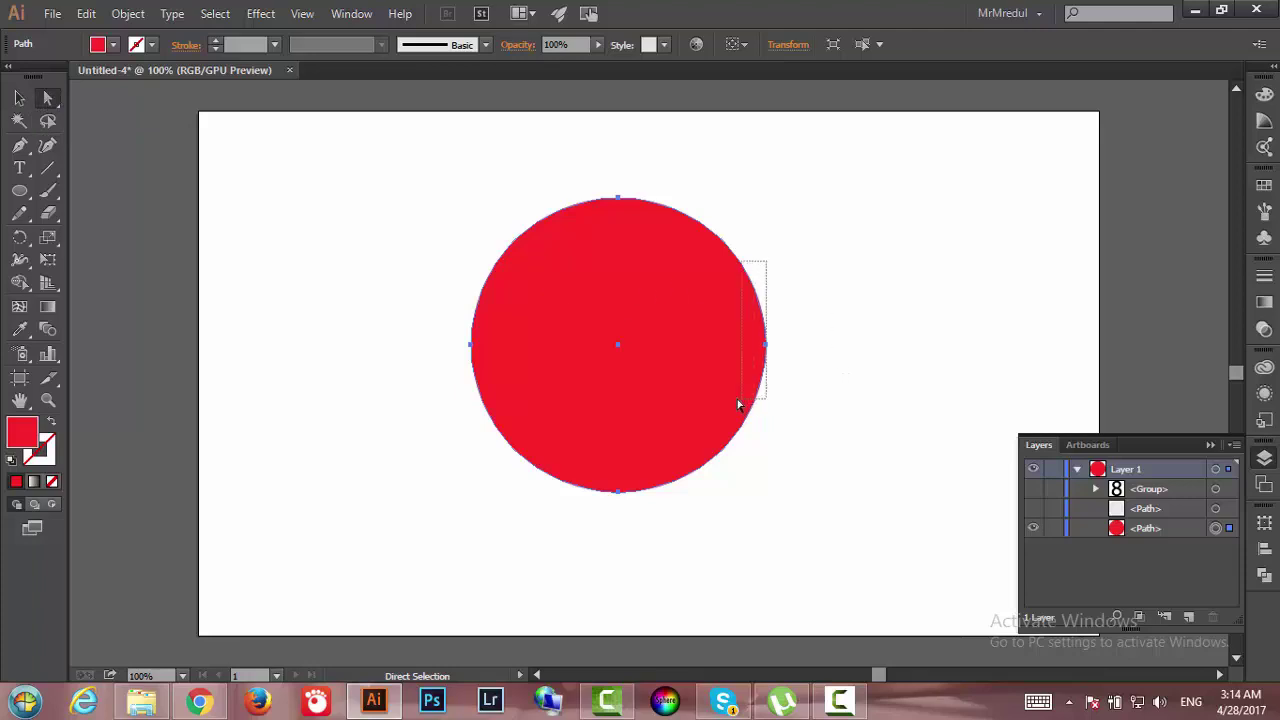
key(BackSpace)
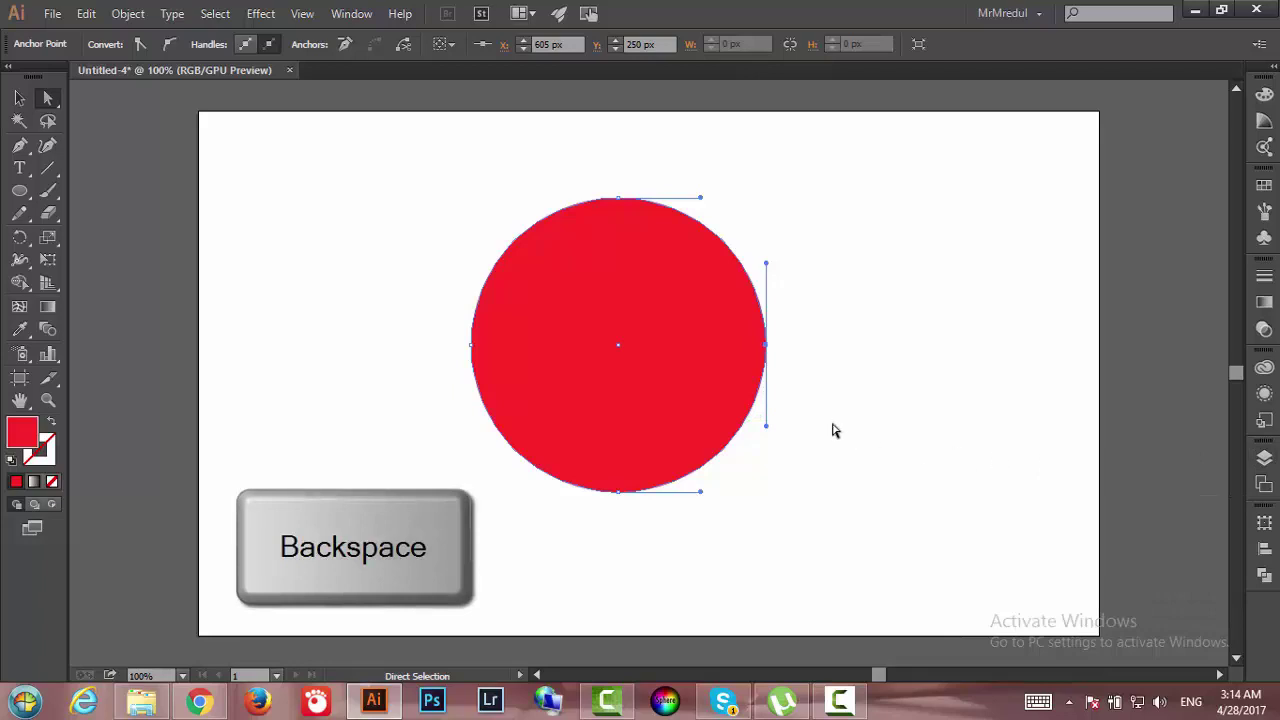
key(BackSpace)
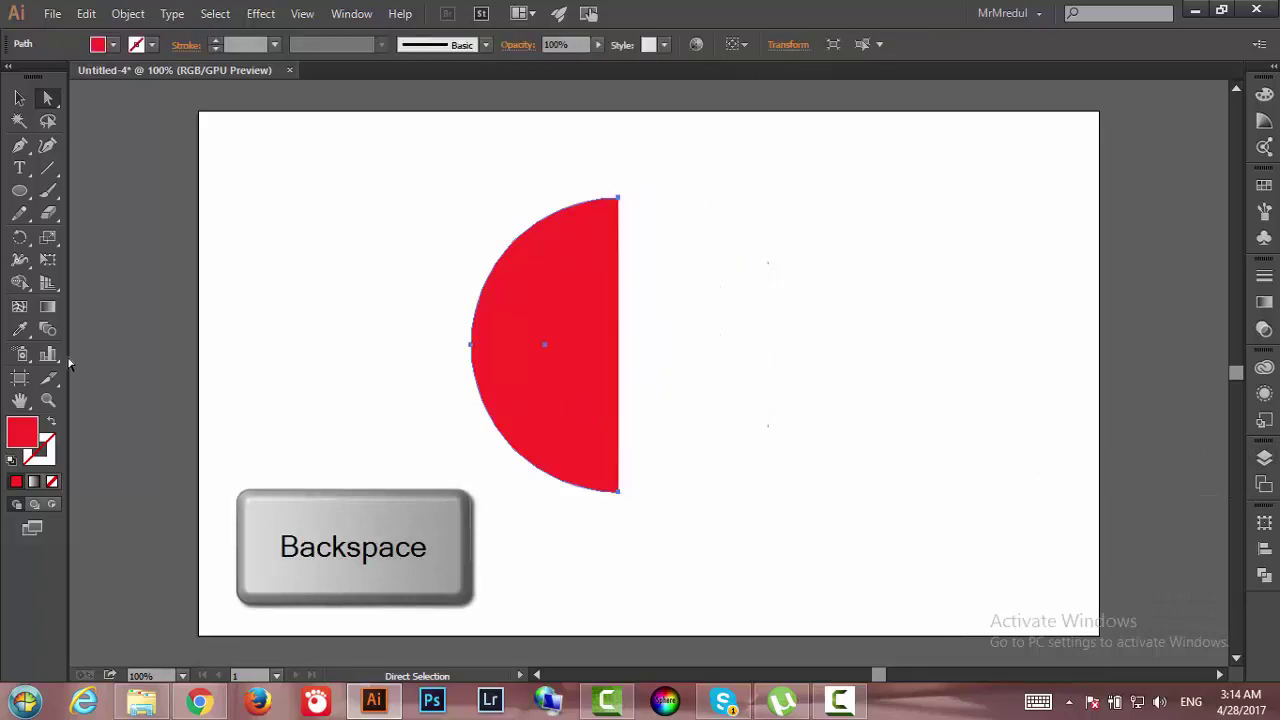
click(19, 97)
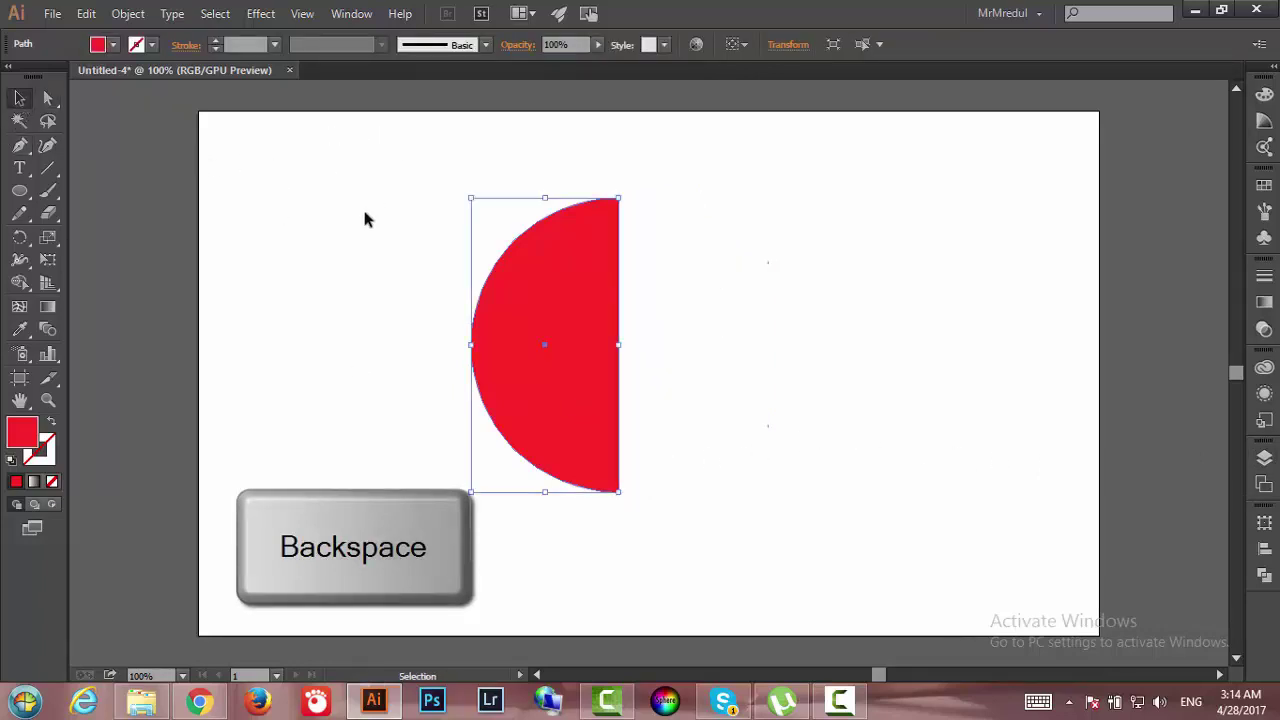
Apply a previewed 3D Revolve with rotations 110°, 90°, 110° and 100° perspective.
click(259, 15)
mouse_move(290, 120)
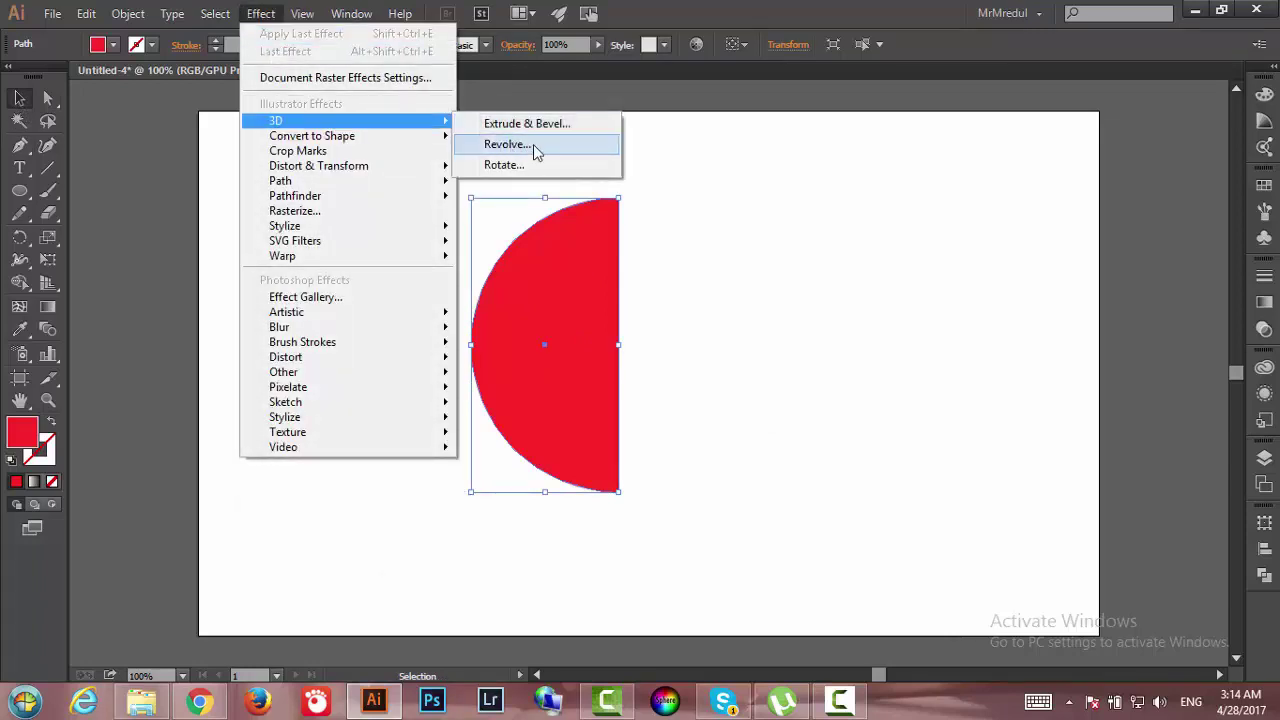
click(537, 146)
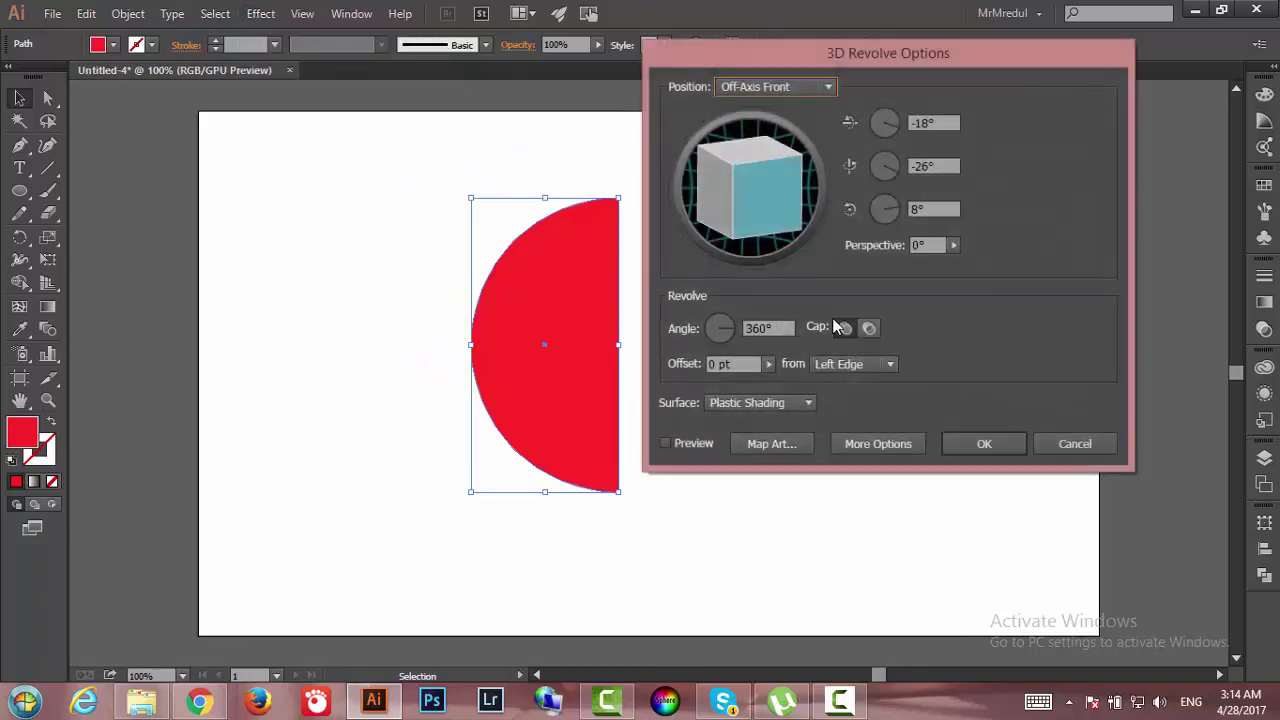
click(666, 443)
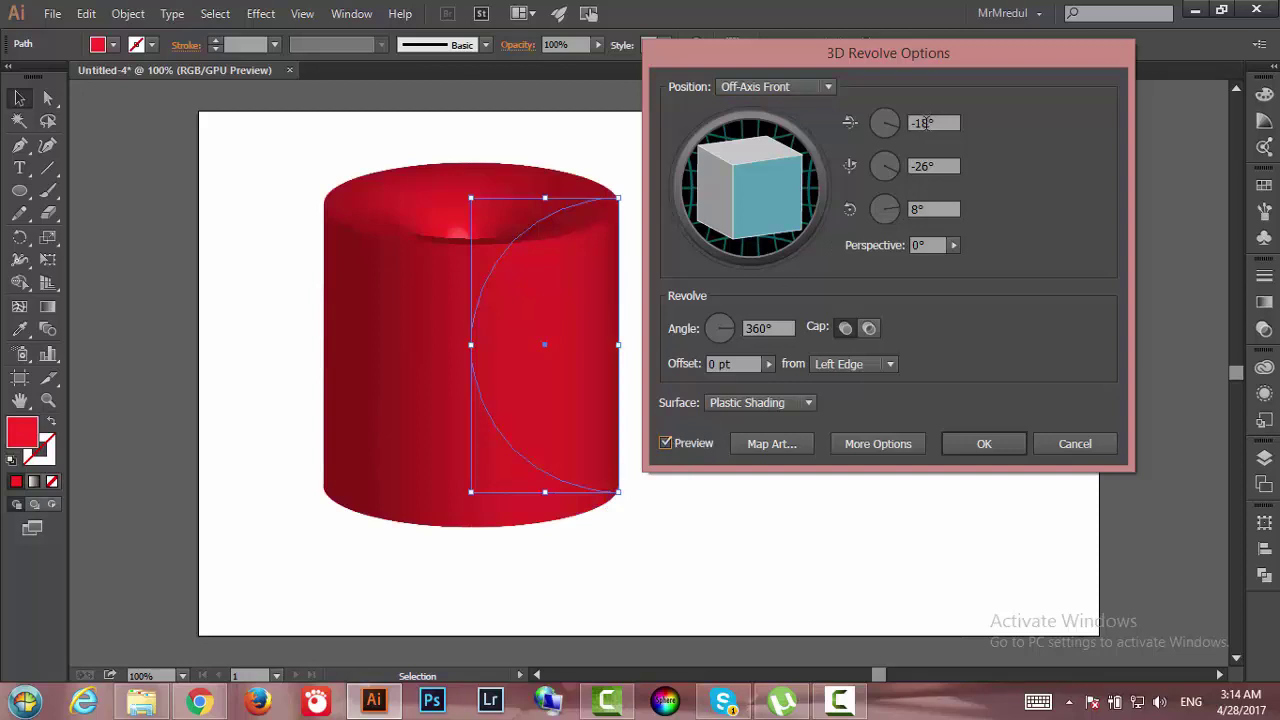
drag(927, 122, 909, 124)
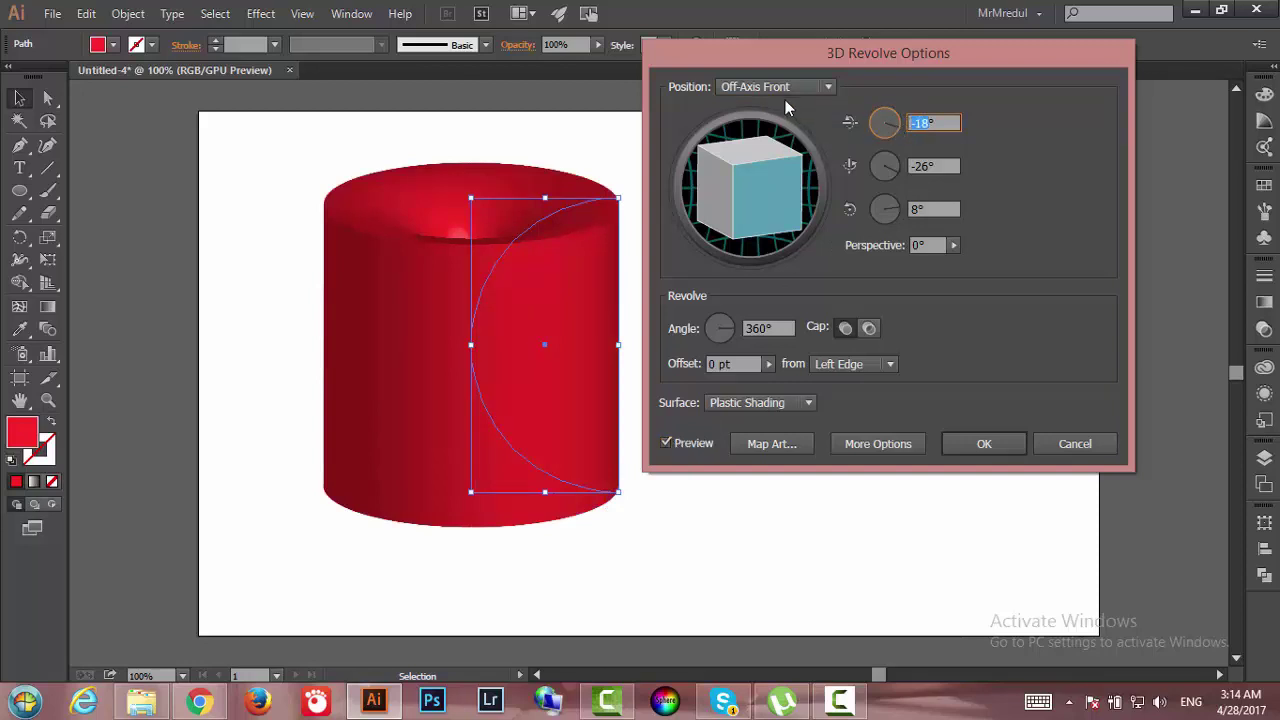
text(110)
click(935, 167)
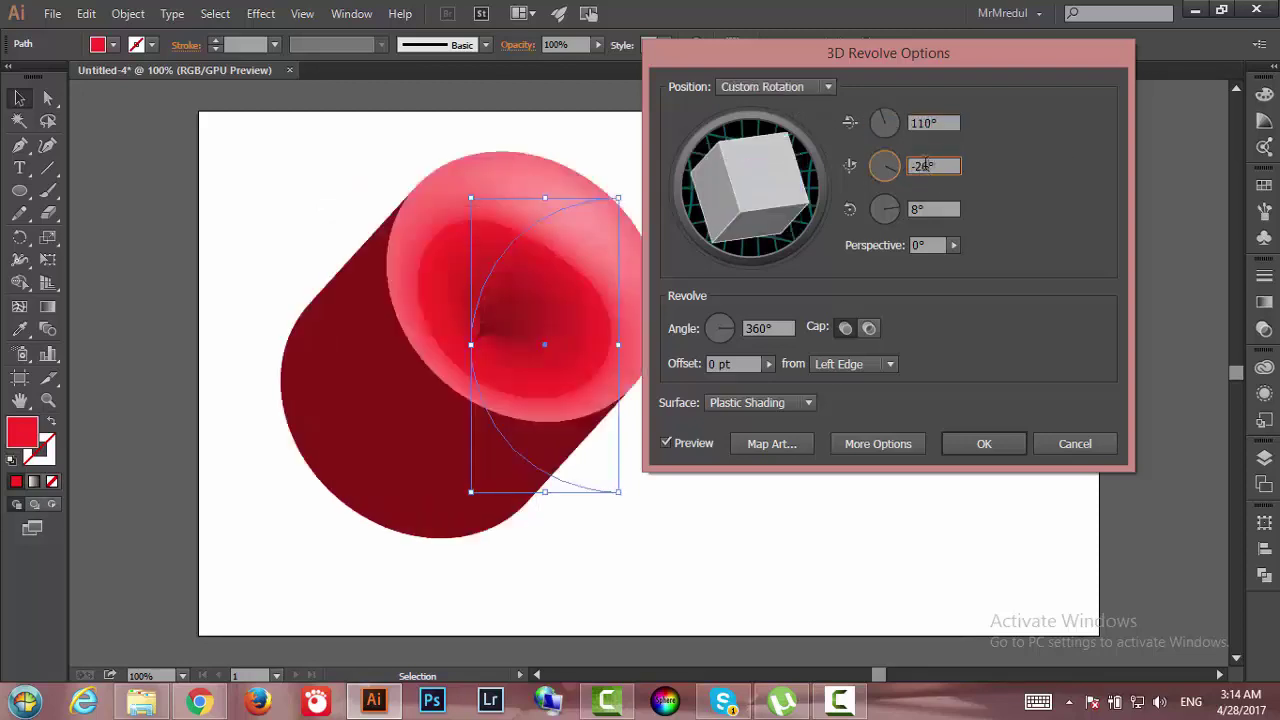
drag(925, 166, 890, 163)
text(1)
text(90)
click(915, 208)
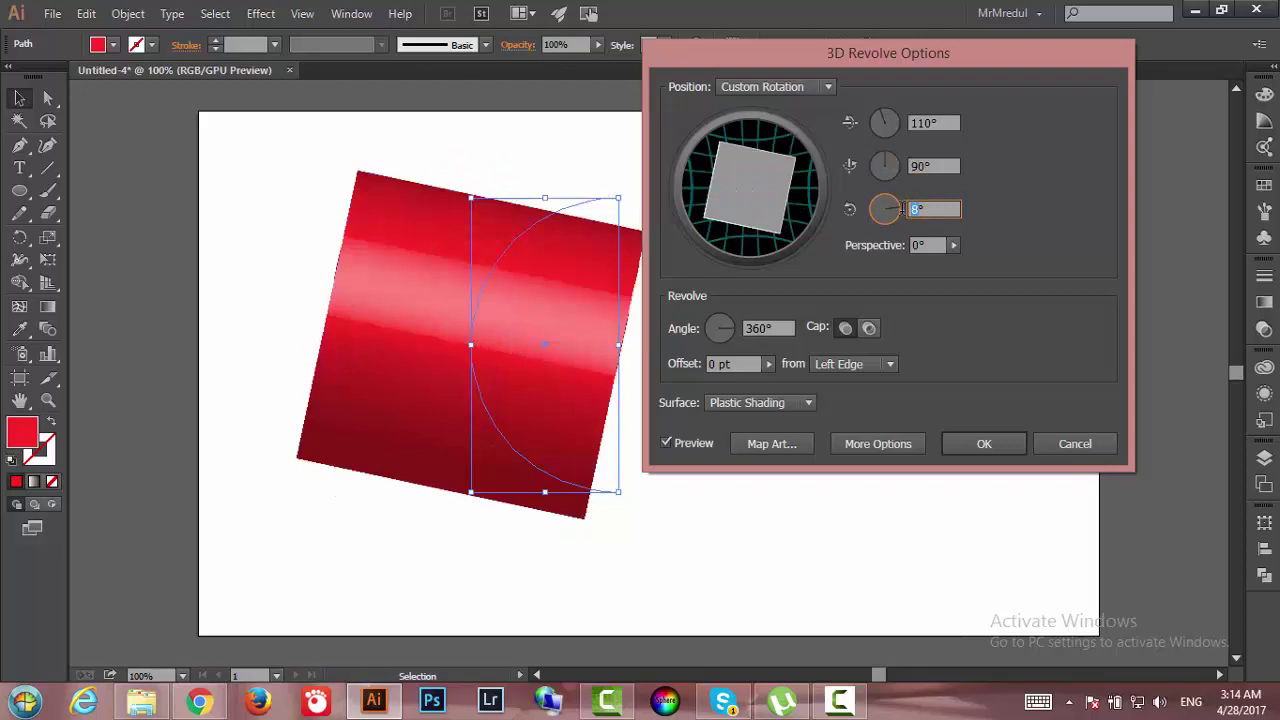
text(110)
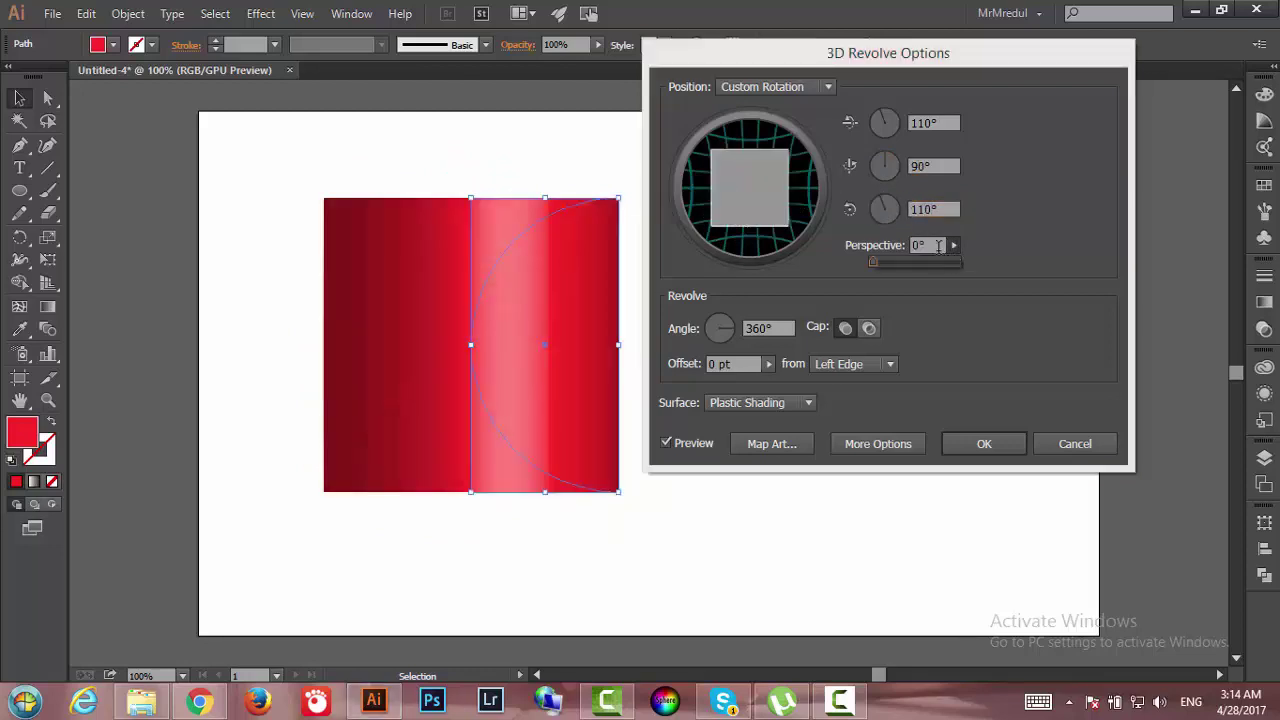
click(930, 246)
text(100)
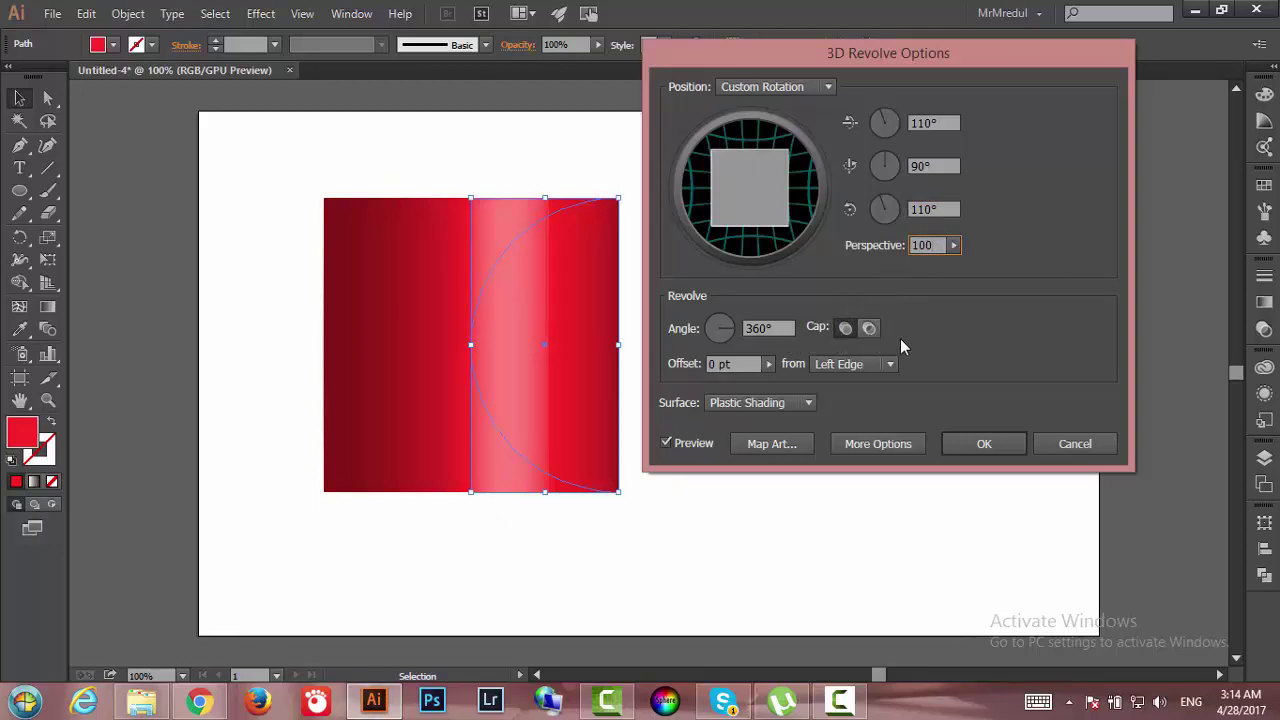
click(787, 335)
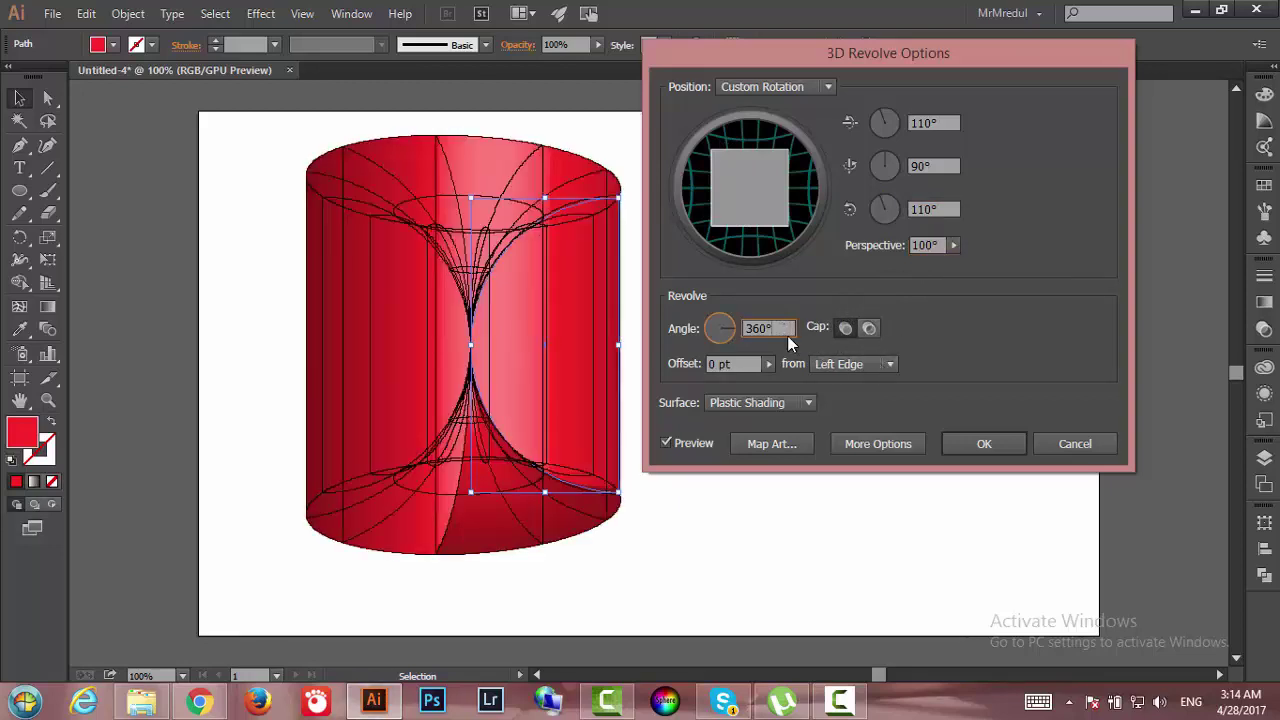
Set the revolve offset to the Right Edge so the half-disc forms a full sphere.
click(835, 364)
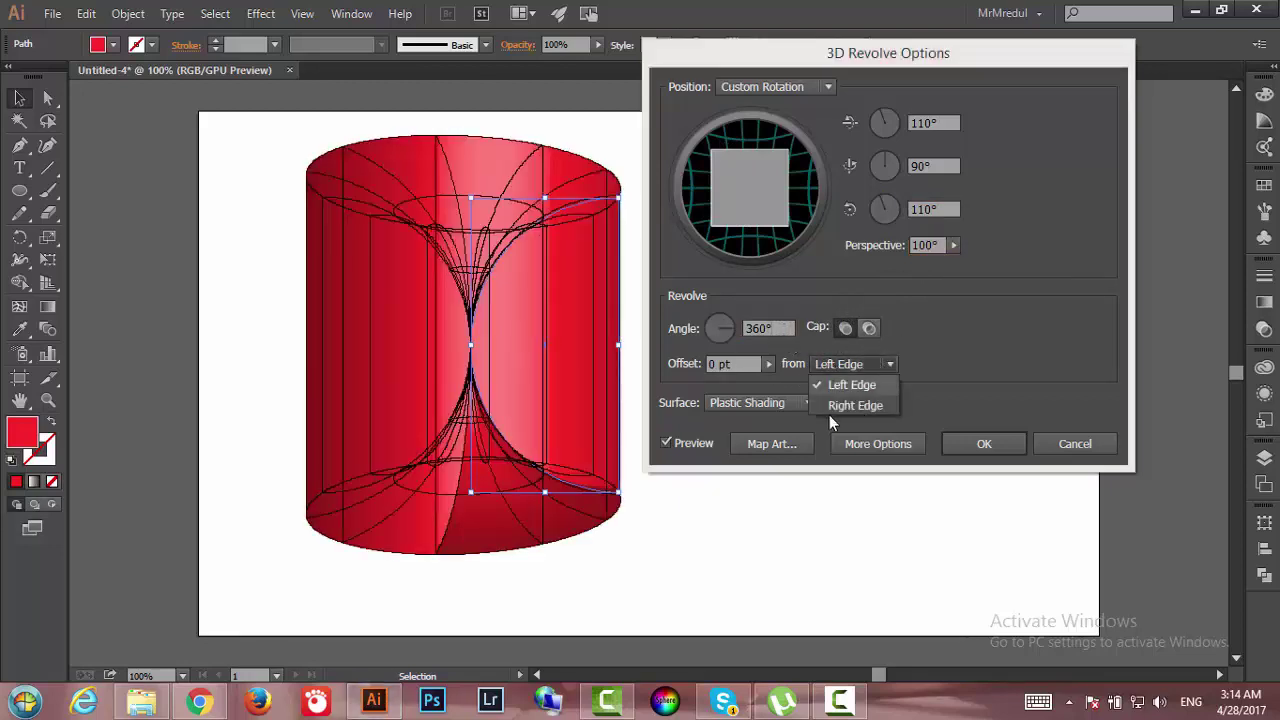
click(845, 405)
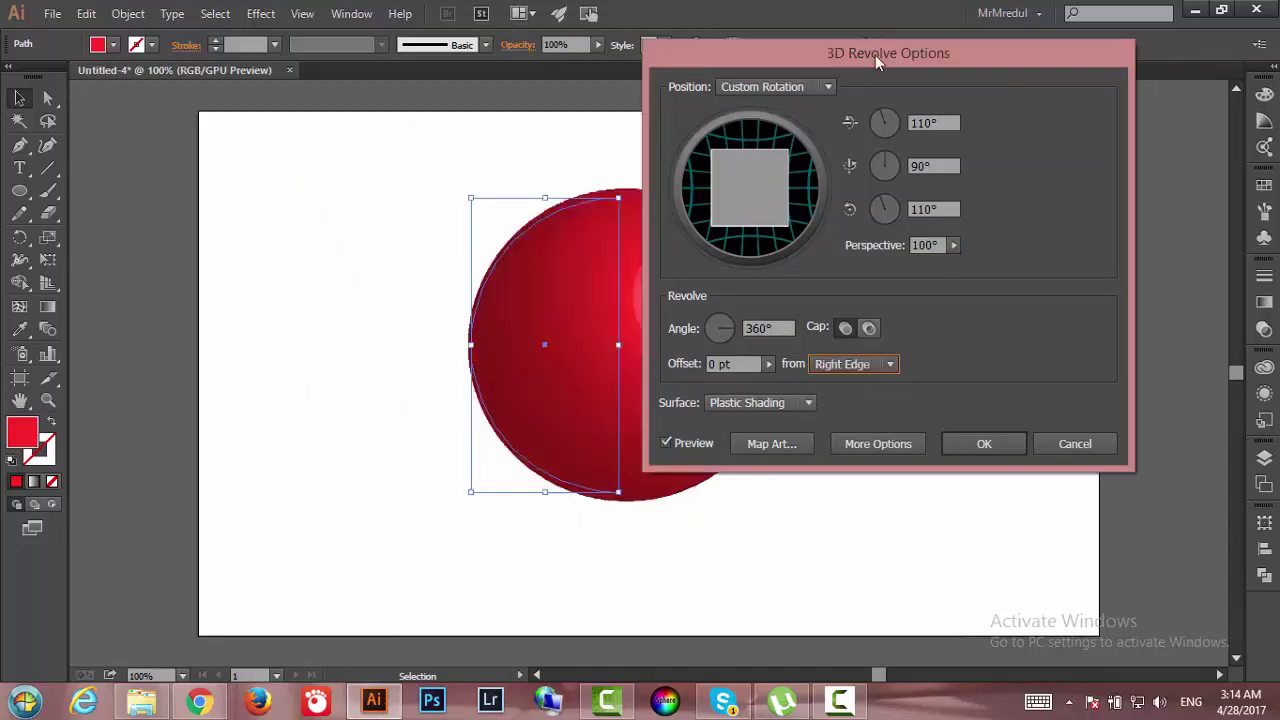
drag(880, 60, 1022, 66)
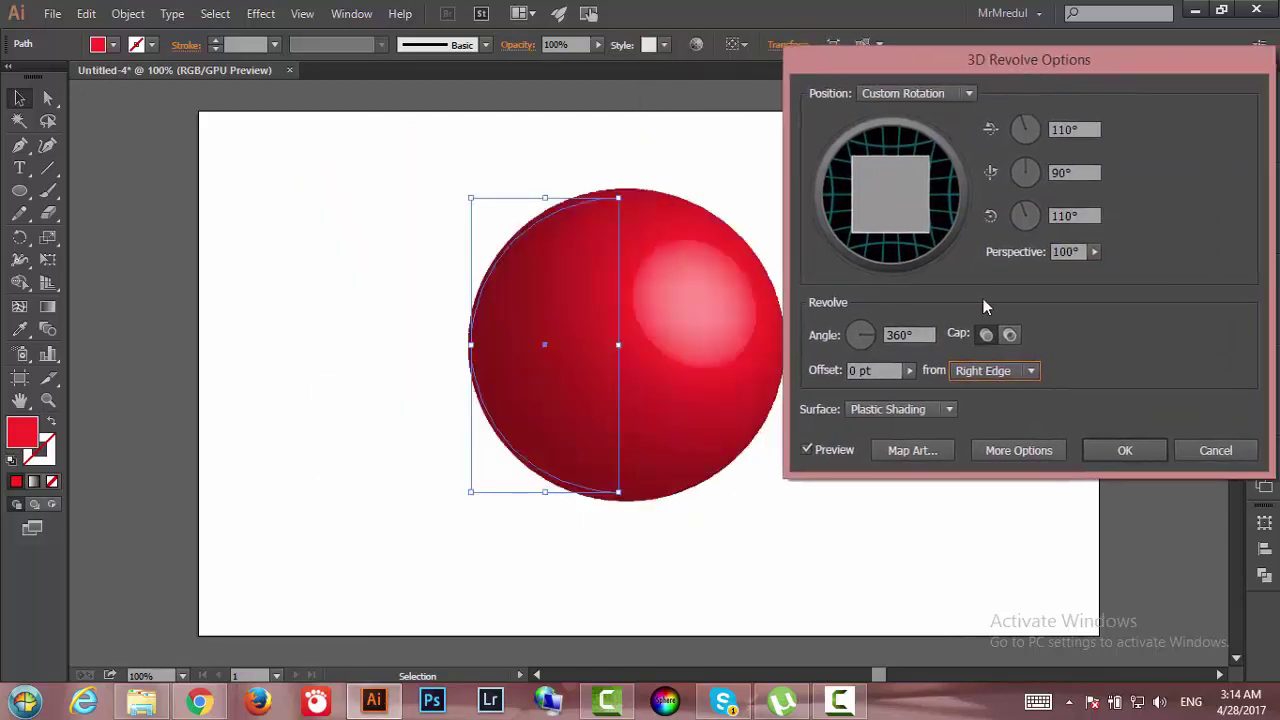
click(1019, 448)
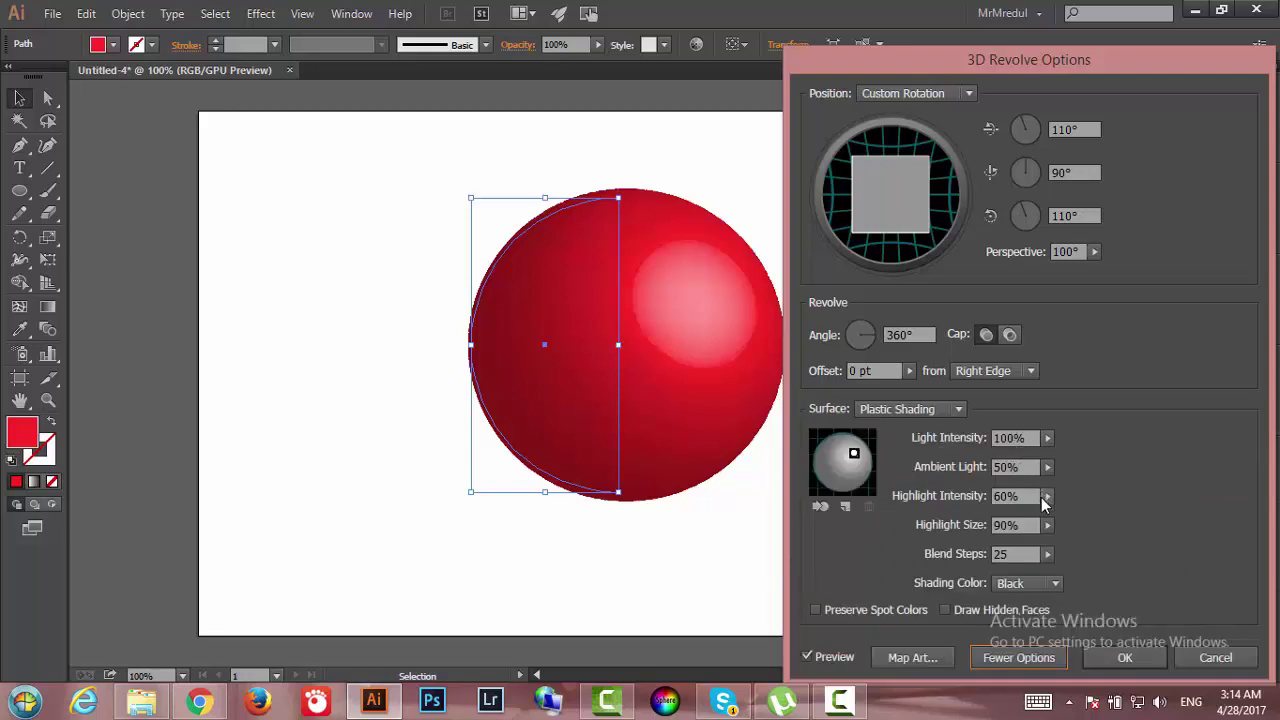
Set Plastic Shading to 100% highlight intensity, 15% ambient light and 66% highlight size.
click(1046, 497)
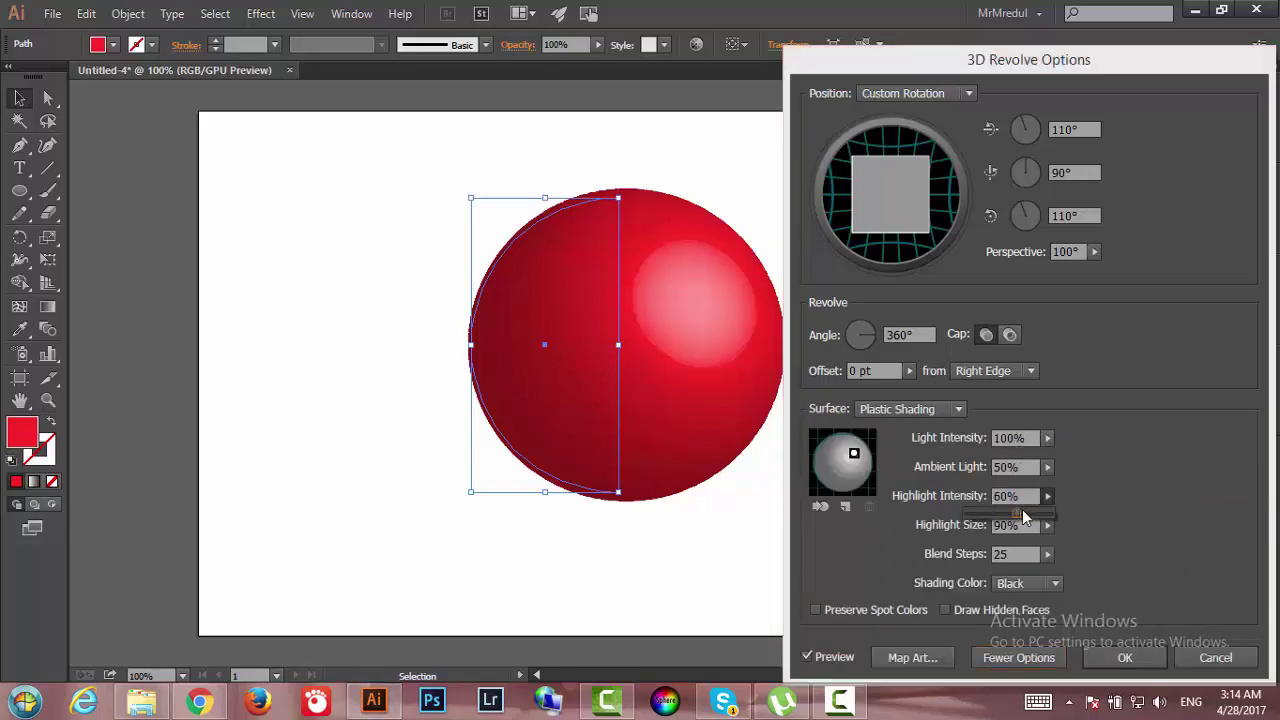
drag(1022, 516, 1050, 518)
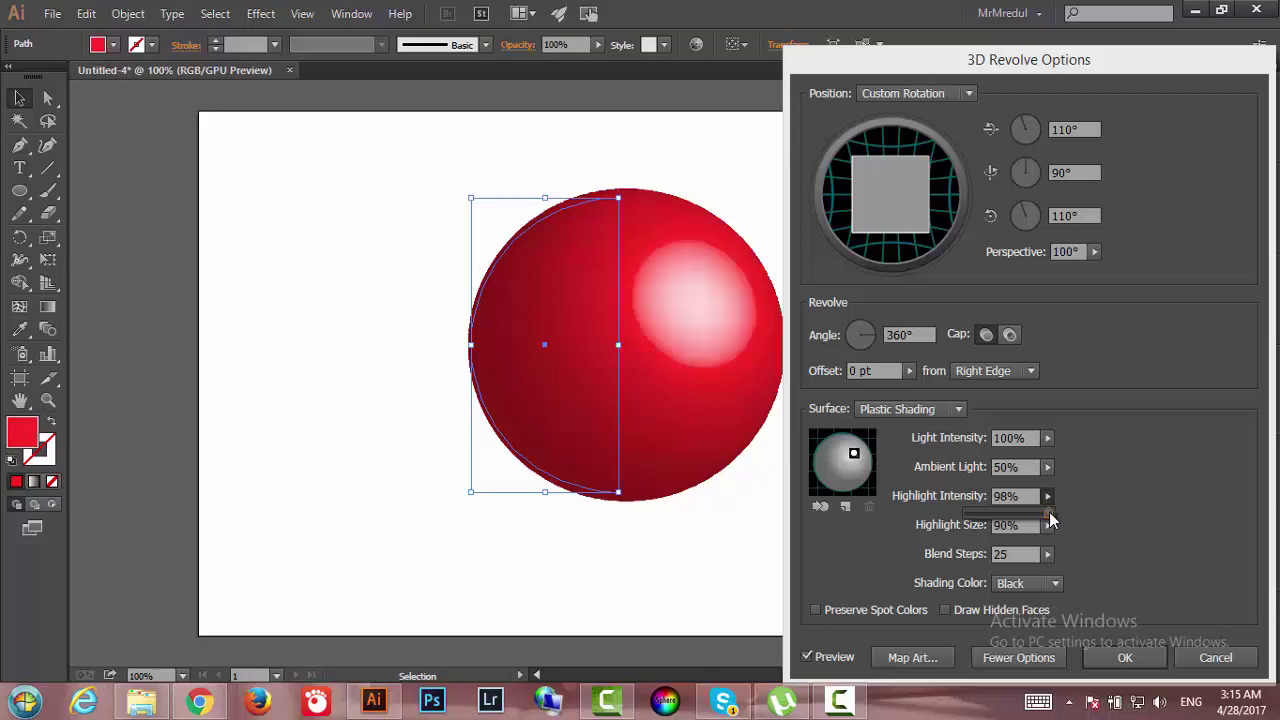
click(1048, 511)
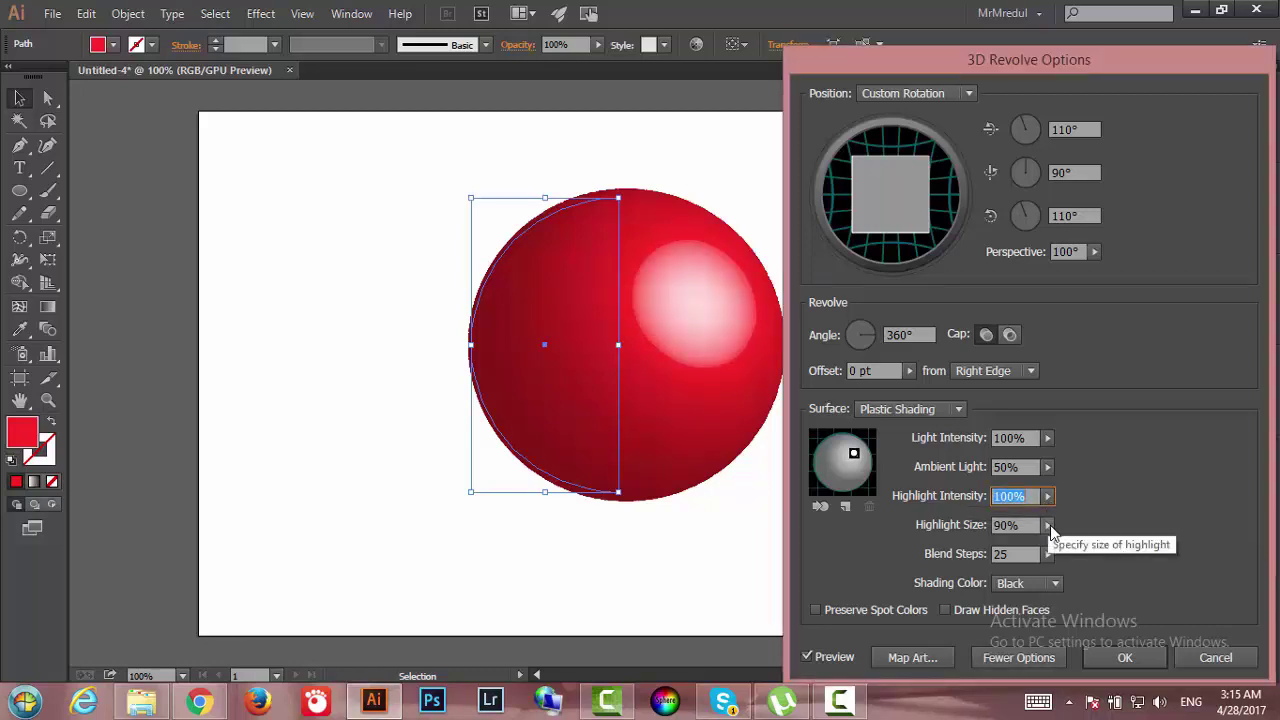
click(1047, 467)
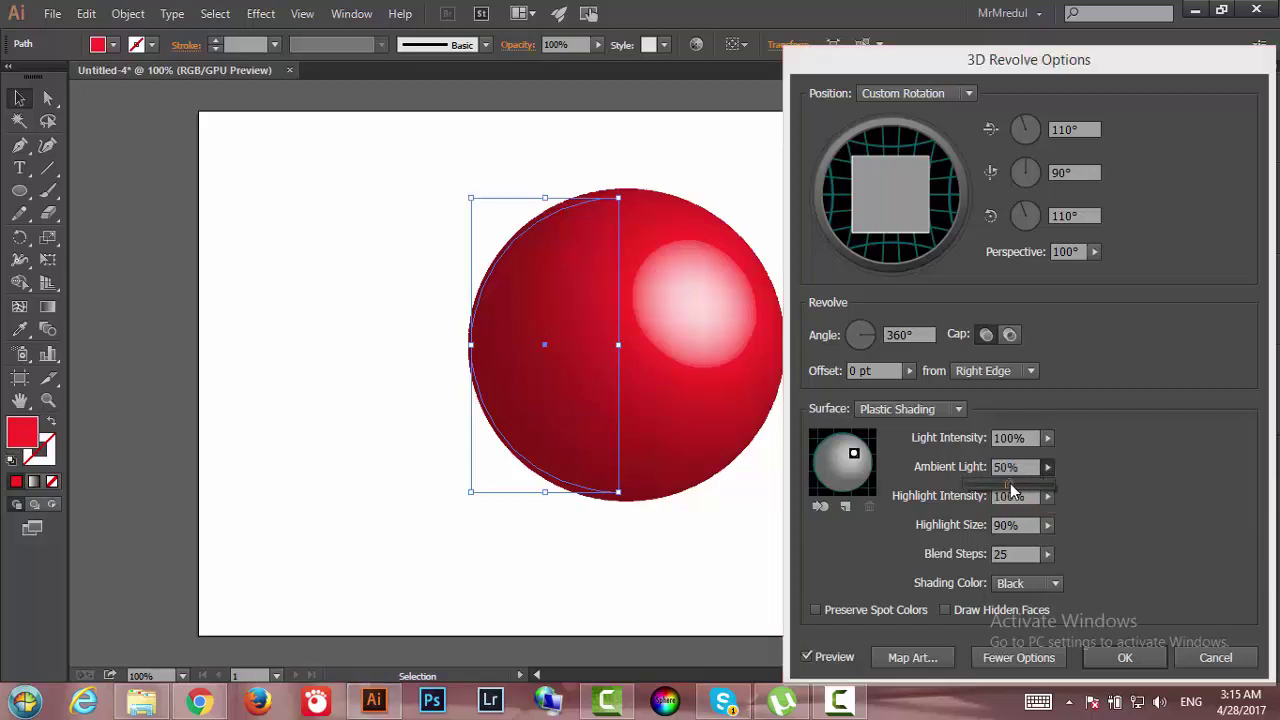
drag(1014, 491, 981, 490)
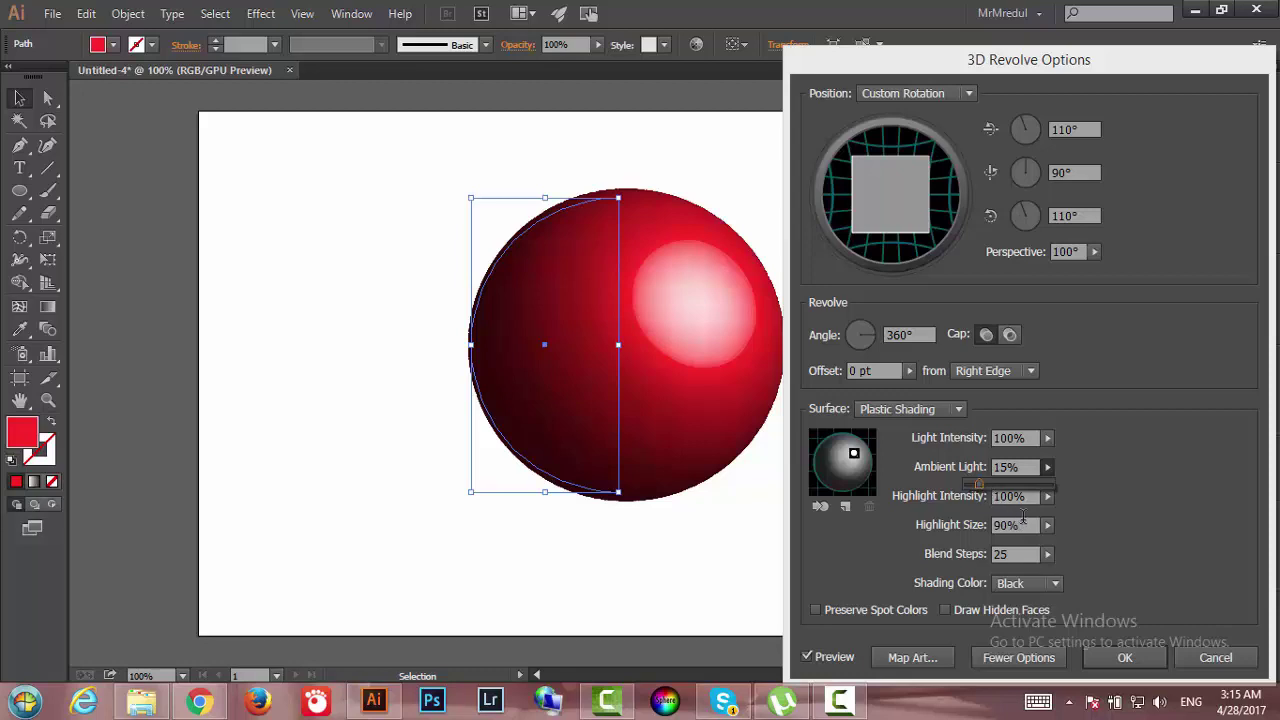
click(1048, 530)
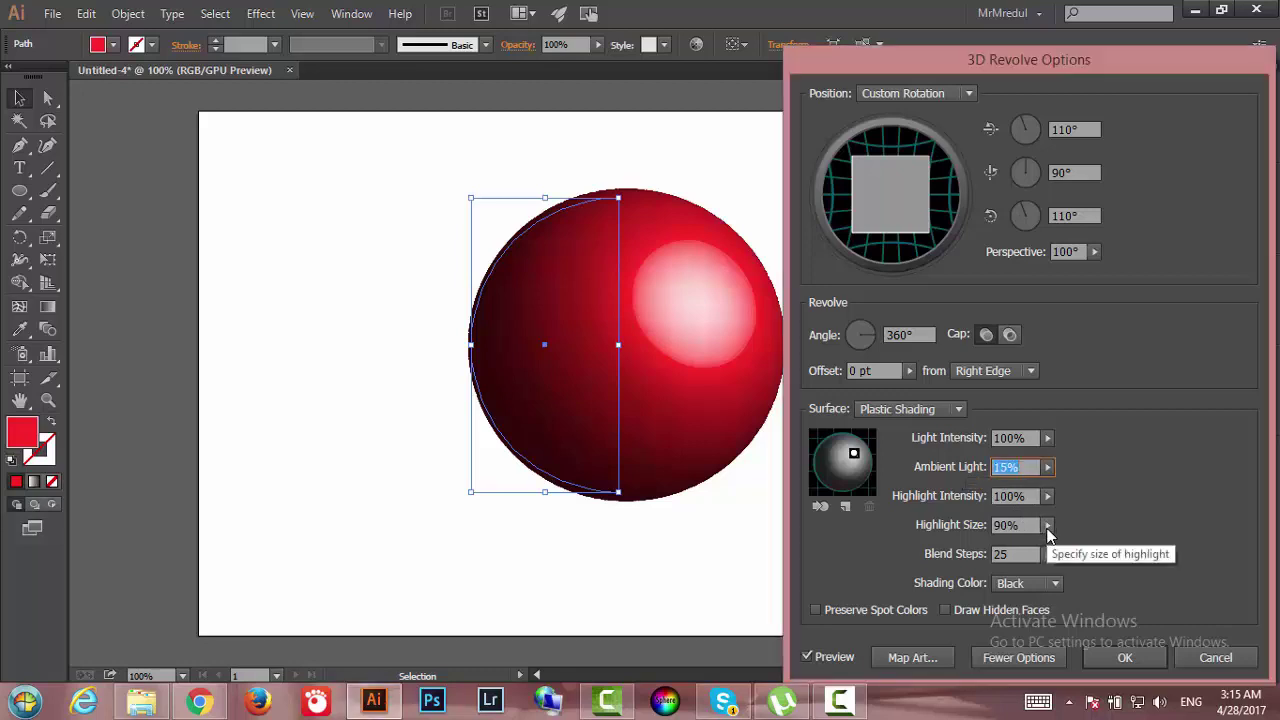
drag(1048, 530, 1022, 548)
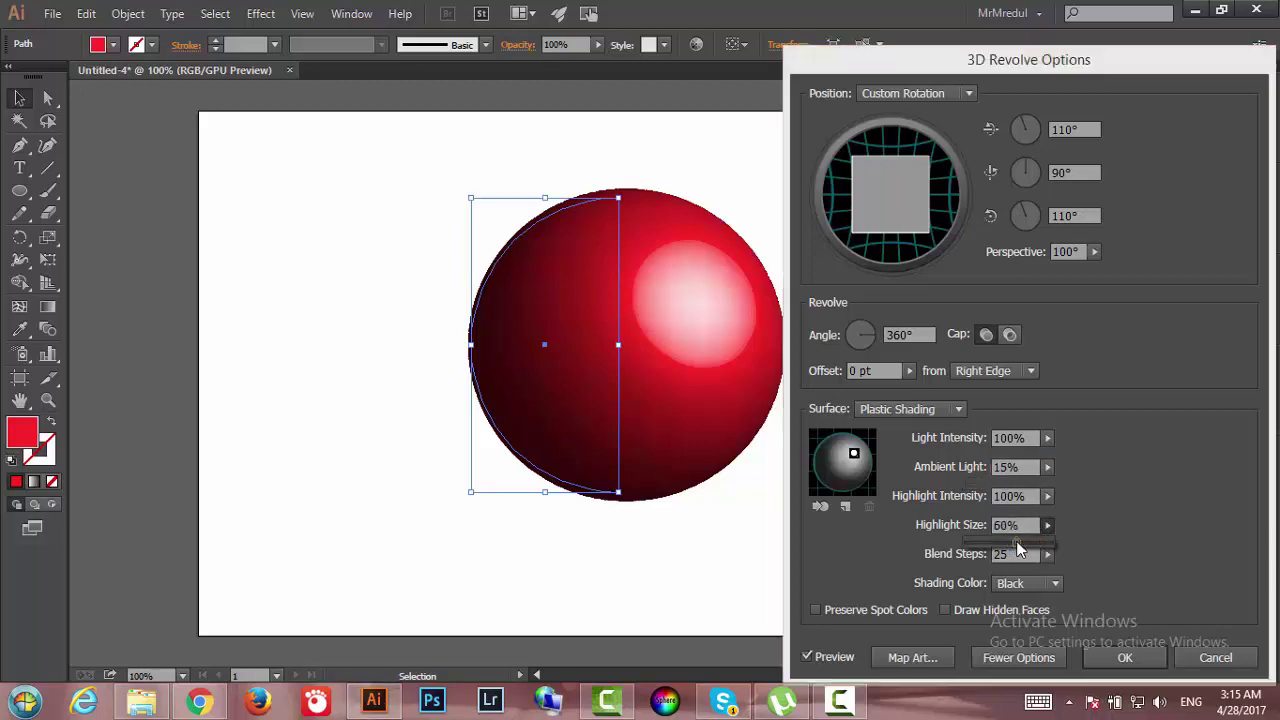
click(1082, 548)
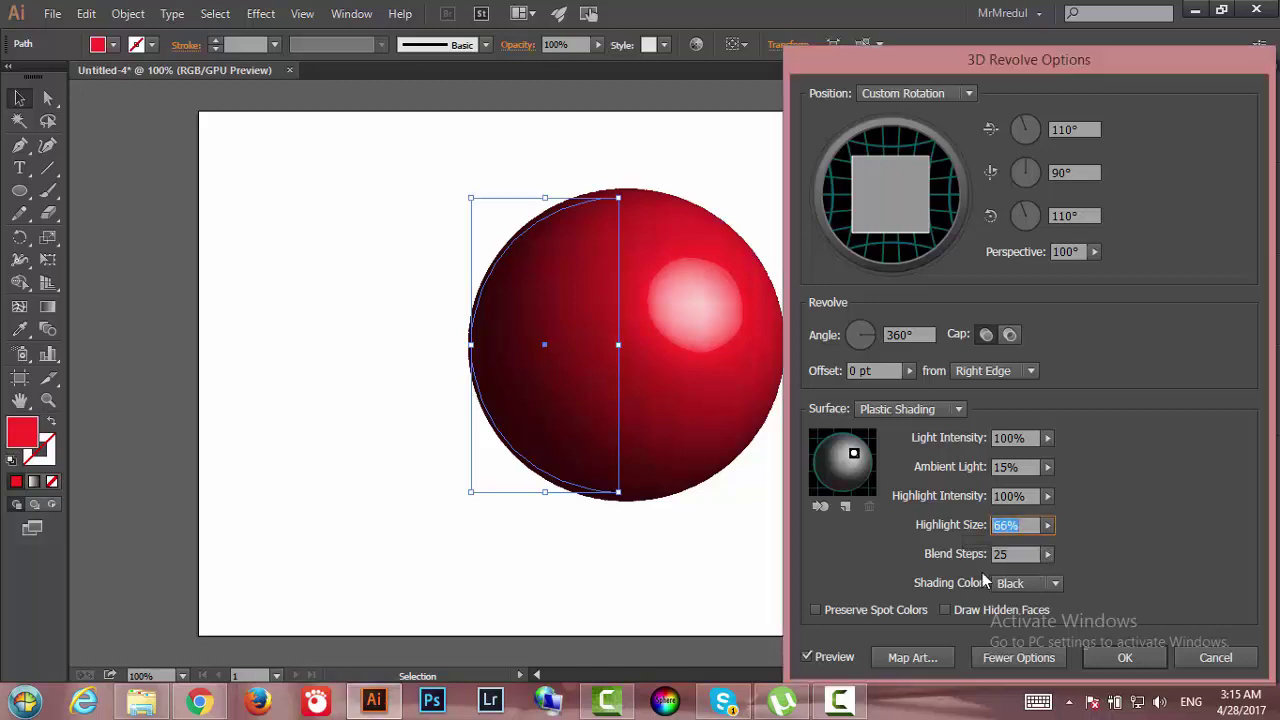
Add four extra lights, placing them at the top, upper left, upper right and behind the sphere.
click(845, 508)
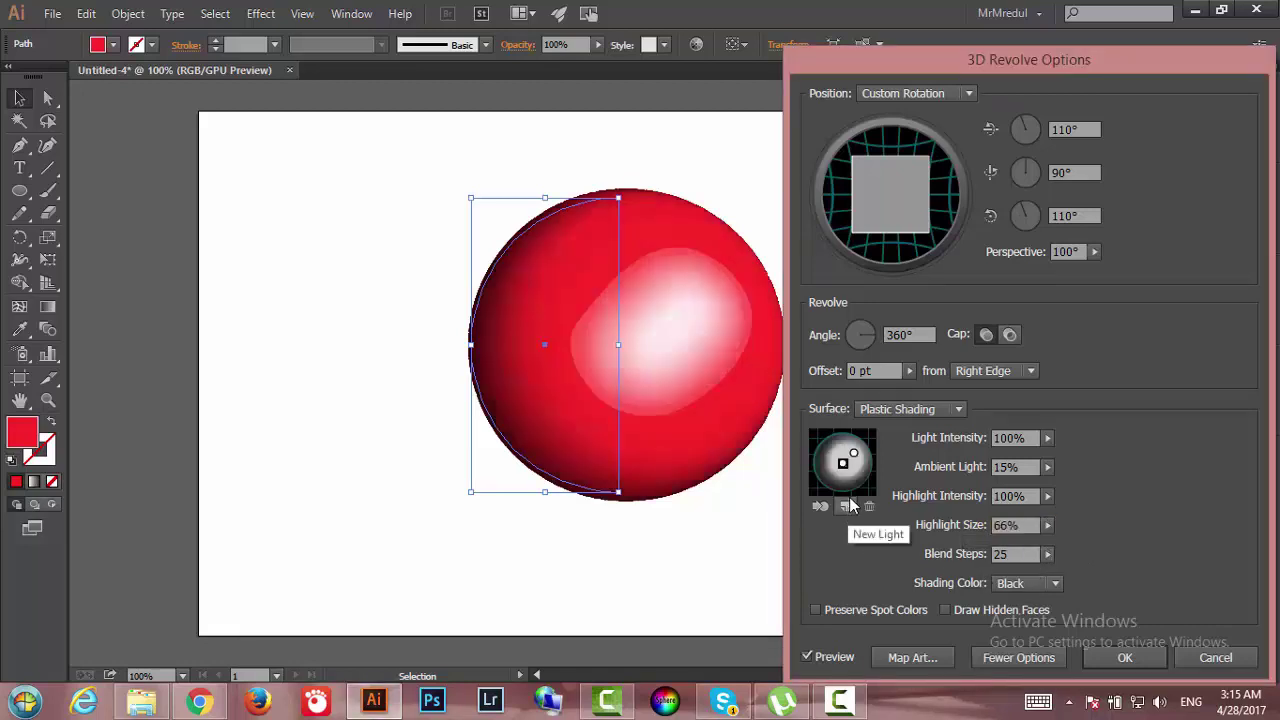
mouse_move(843, 467)
mouse_down()
mouse_move(874, 460)
mouse_move(874, 474)
mouse_up()
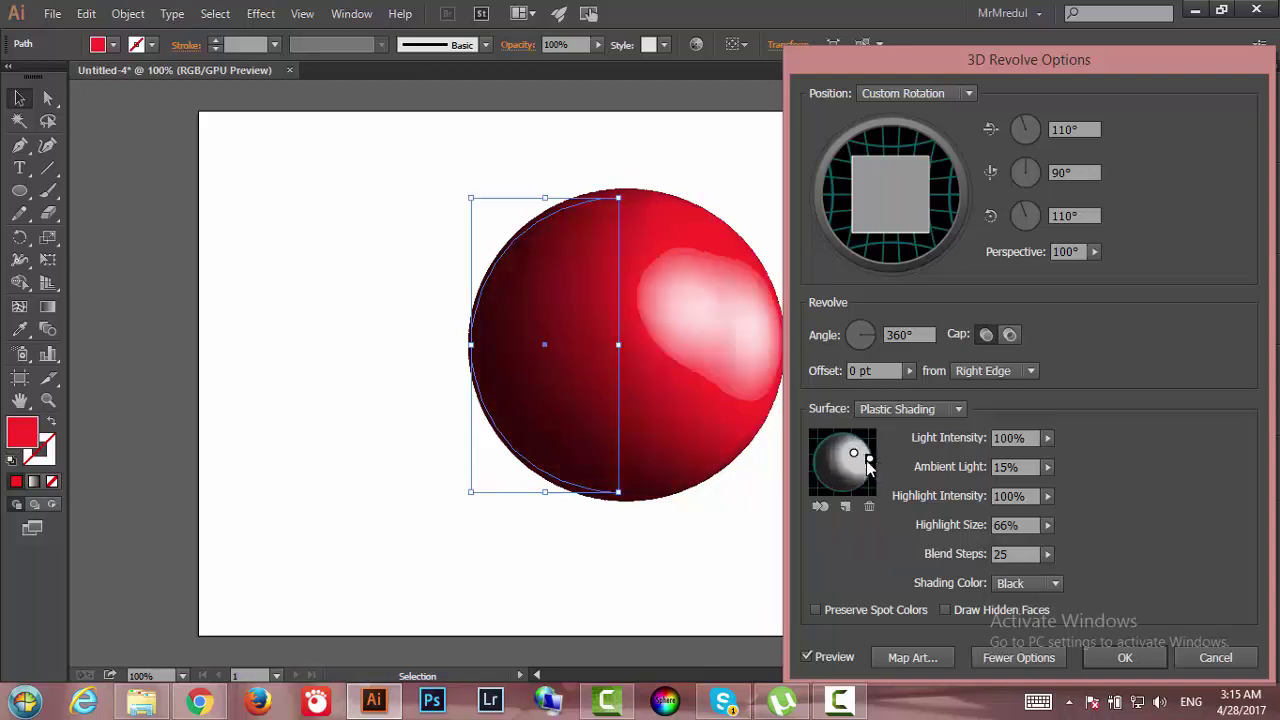
drag(854, 457, 842, 440)
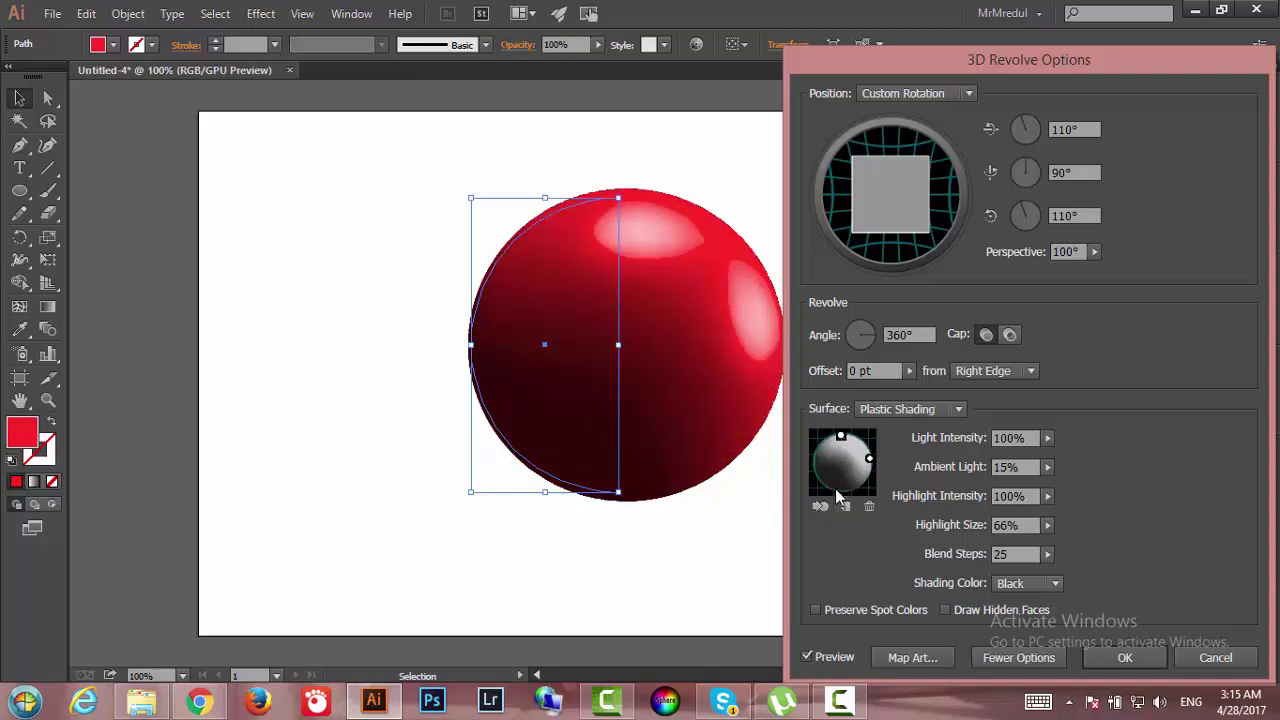
drag(845, 440, 844, 437)
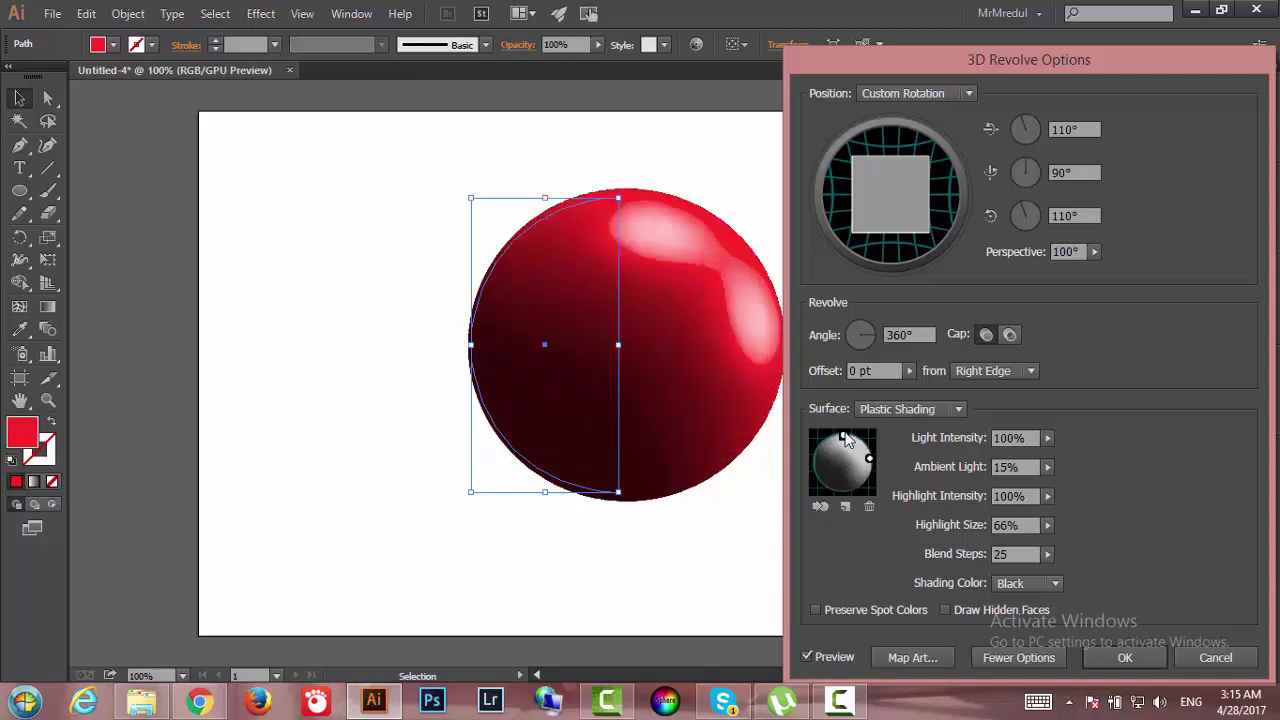
click(845, 506)
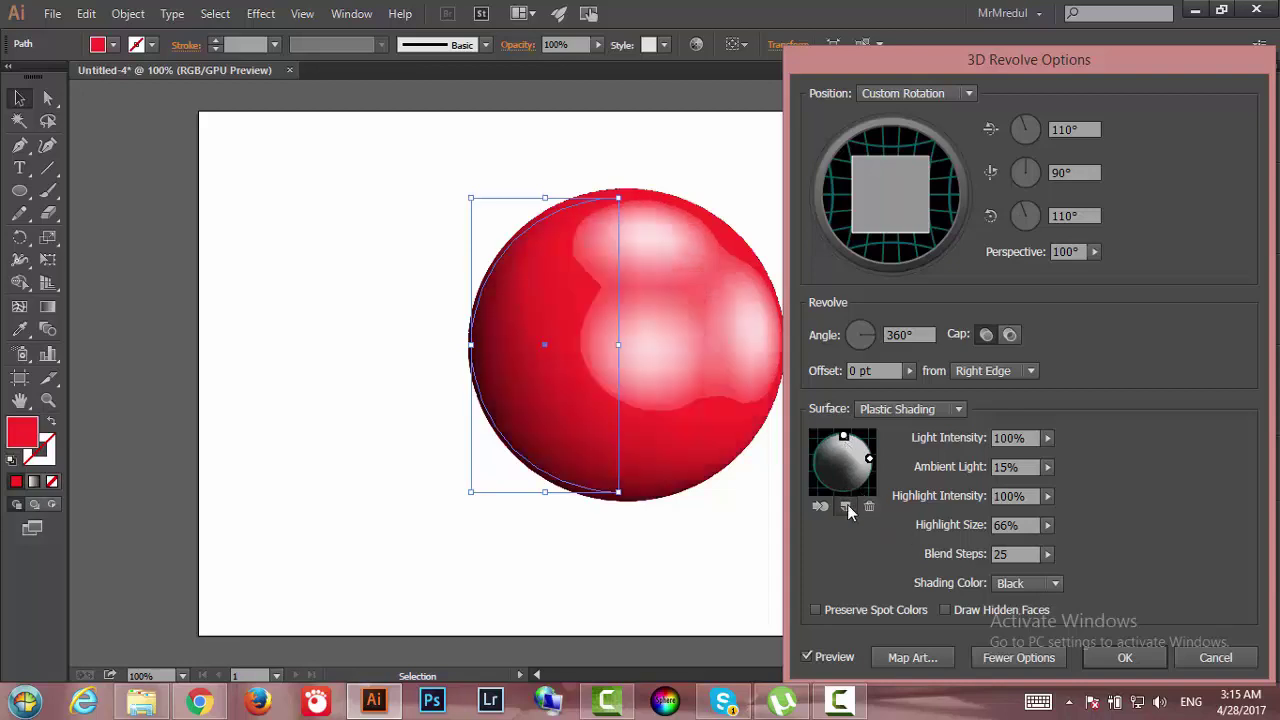
mouse_move(845, 462)
mouse_down()
mouse_move(828, 447)
mouse_move(817, 468)
mouse_up()
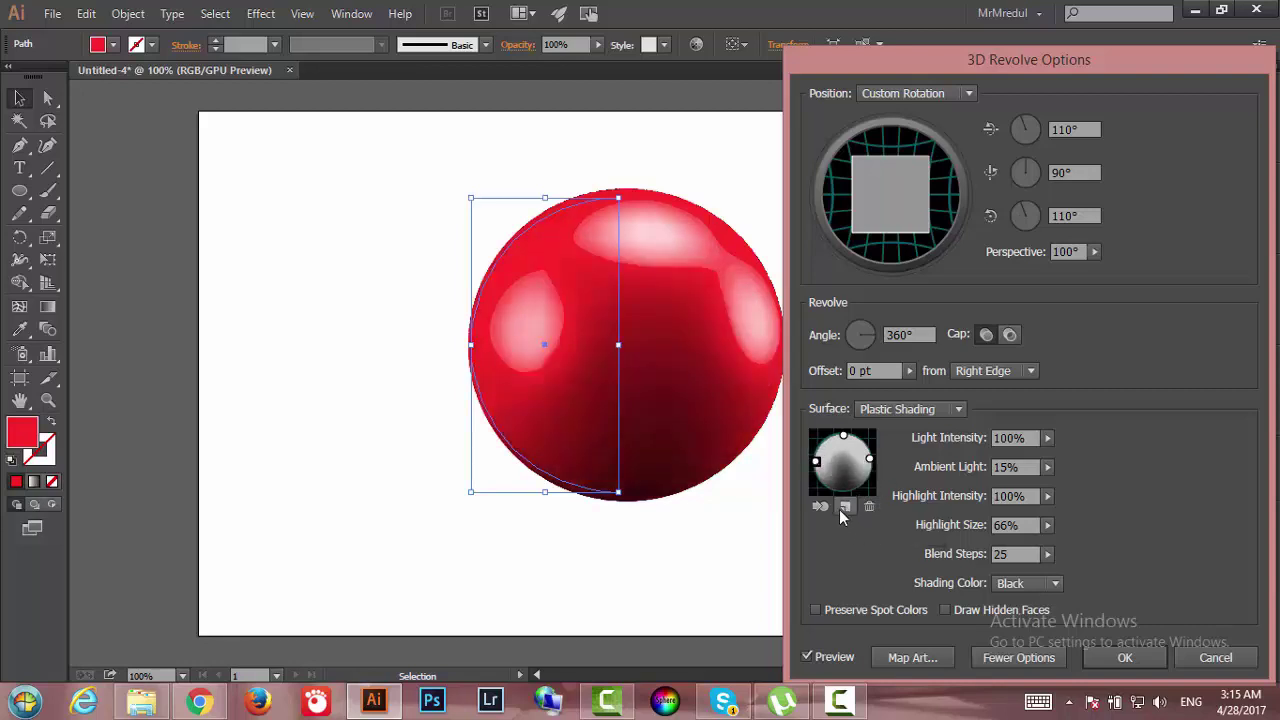
click(840, 508)
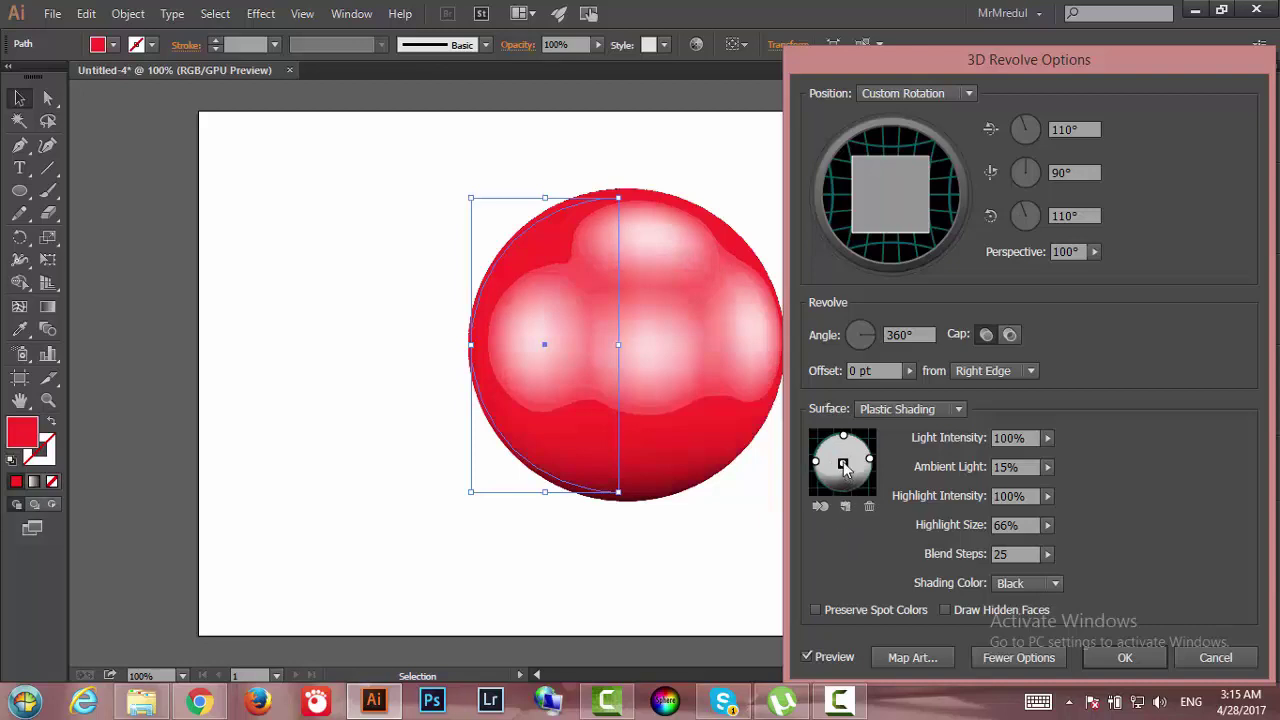
drag(843, 462, 823, 443)
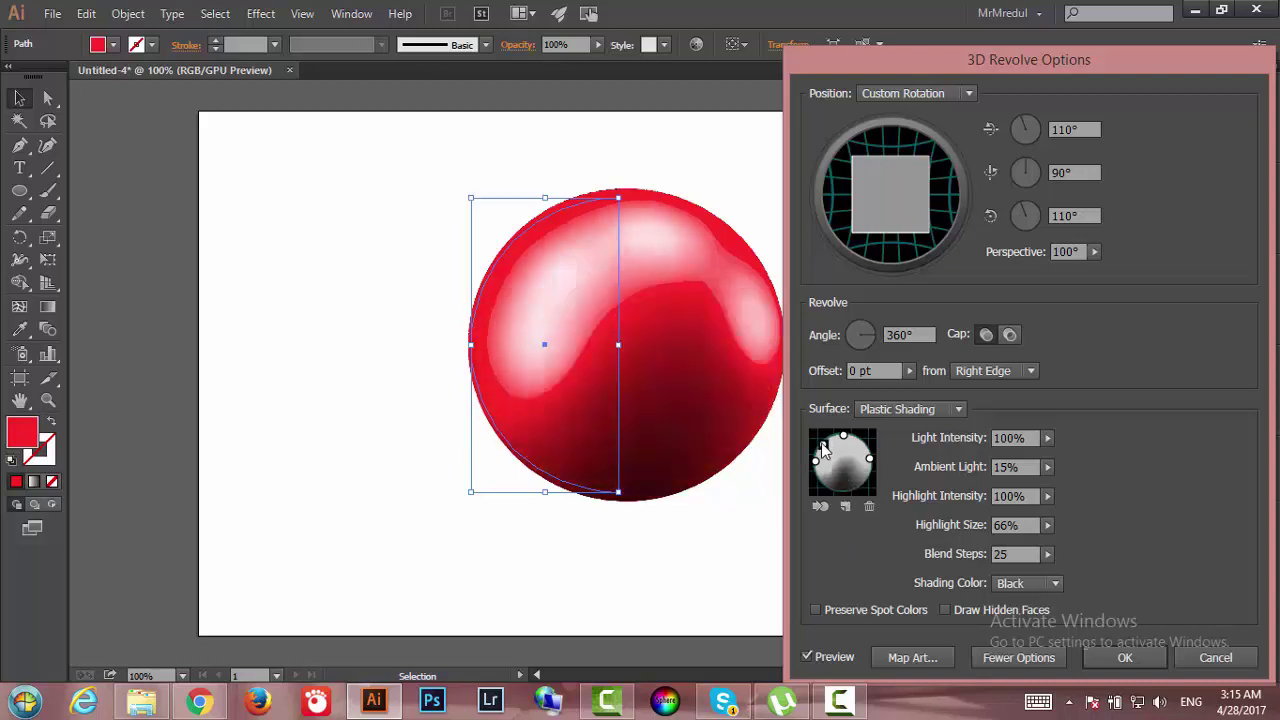
click(820, 507)
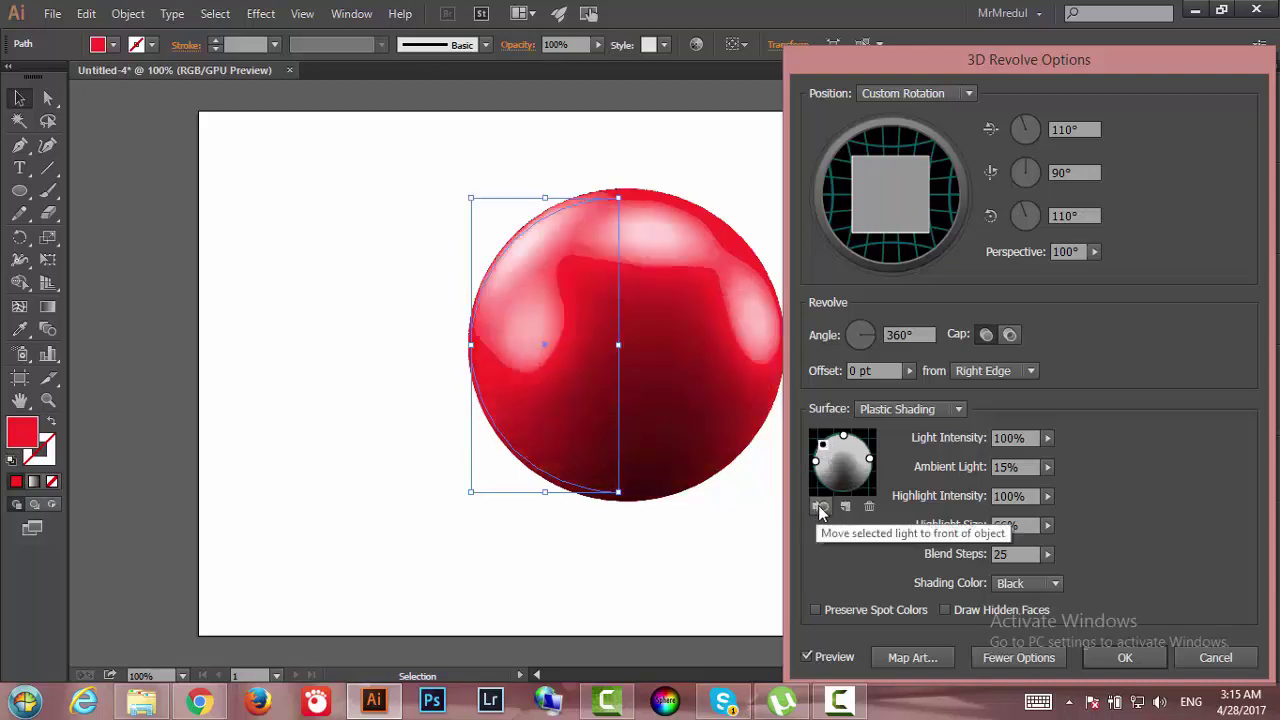
click(844, 509)
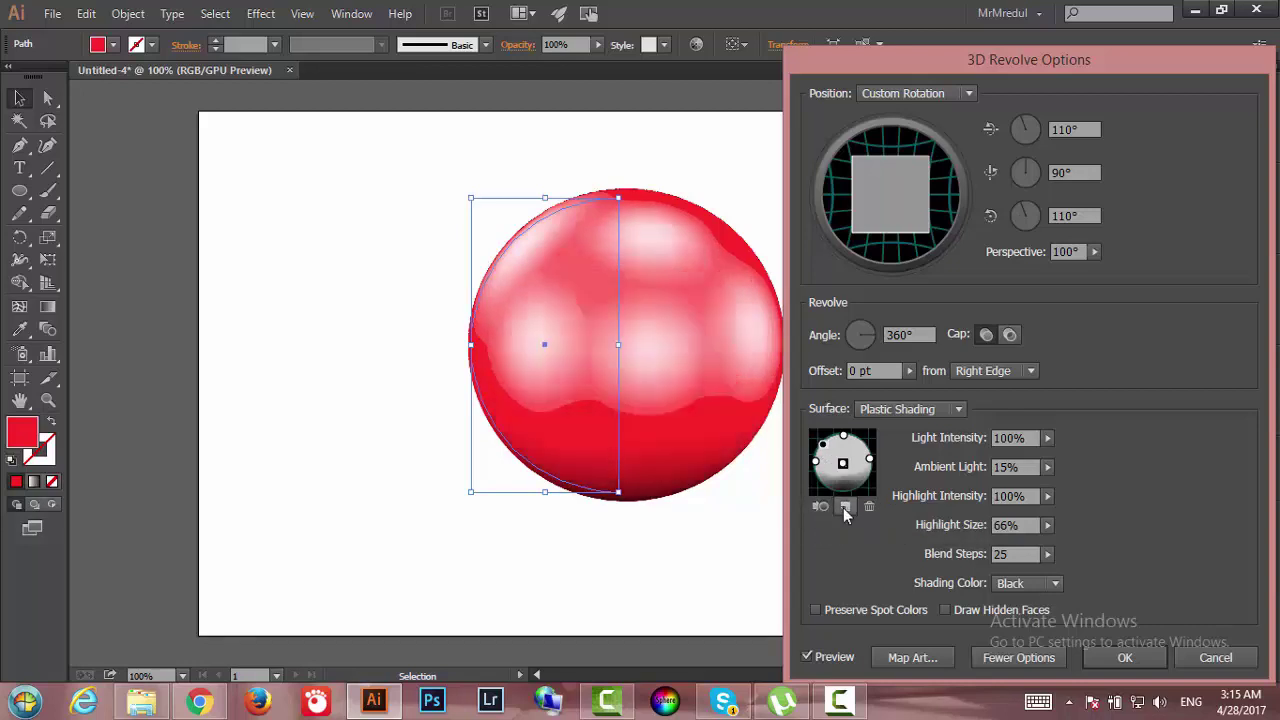
drag(851, 450, 869, 443)
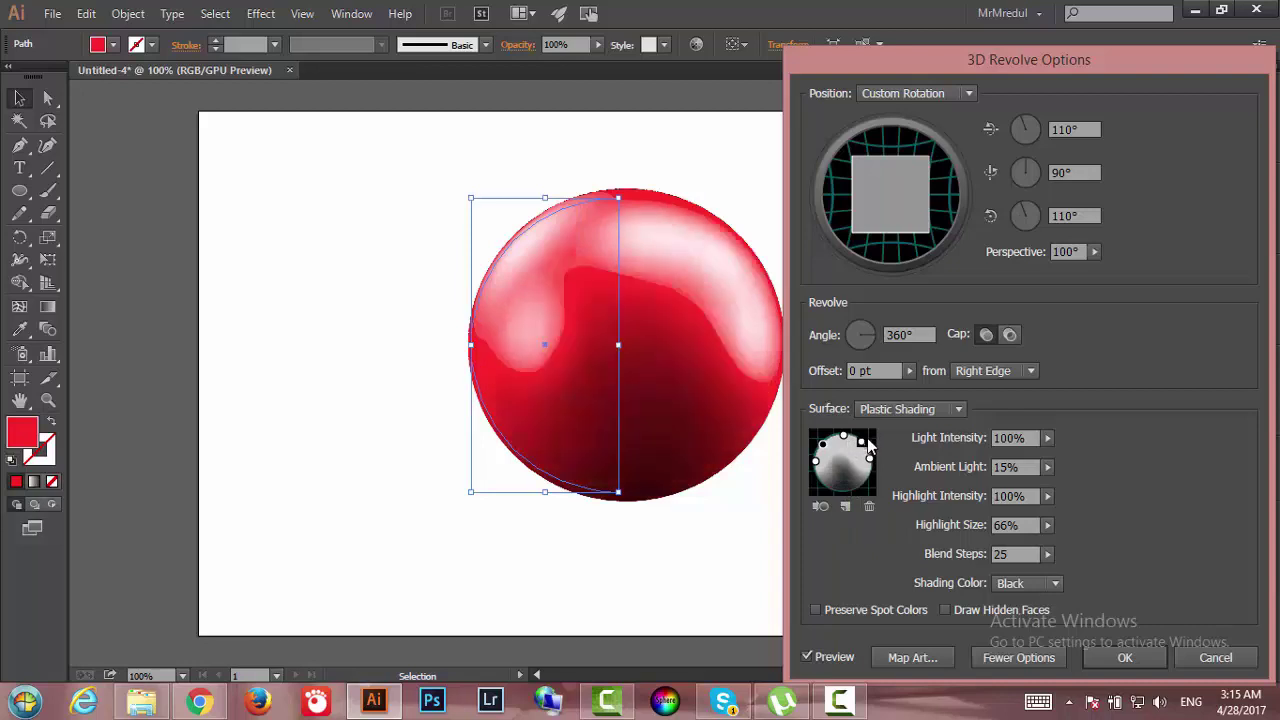
click(822, 508)
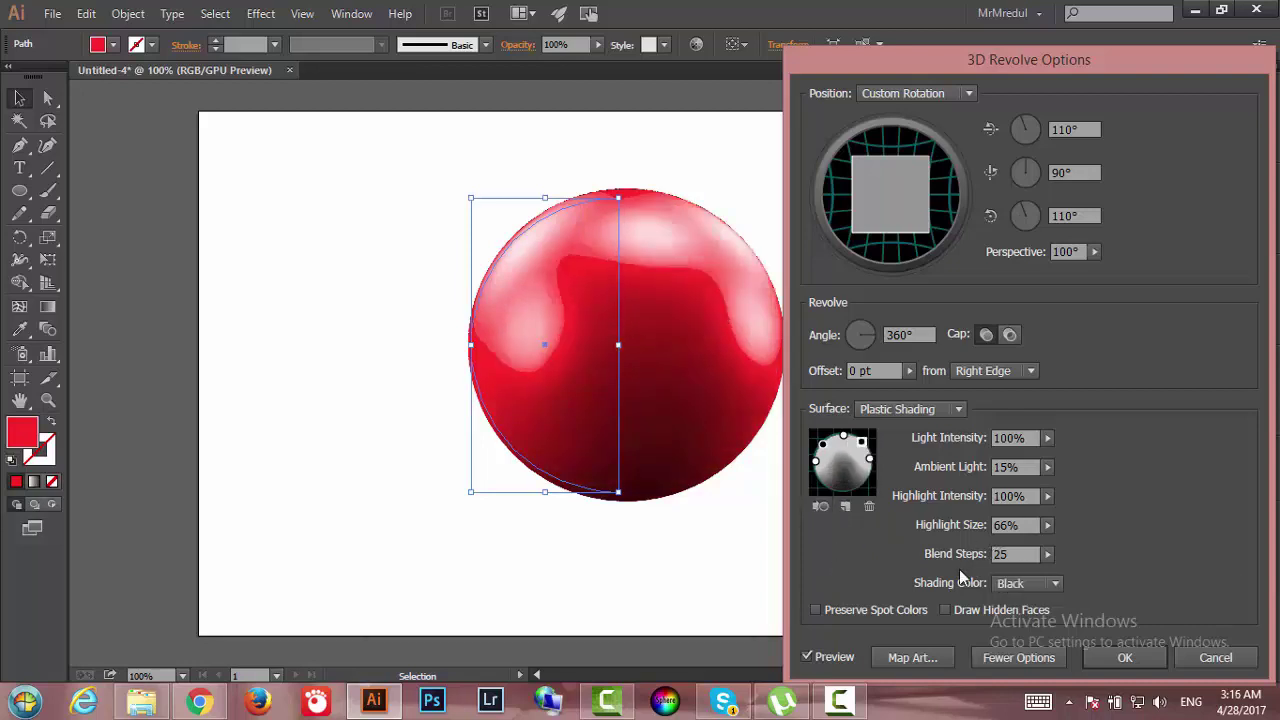
Raise Blend Steps to 256 for smoother shading.
click(1012, 438)
drag(1047, 554, 973, 571)
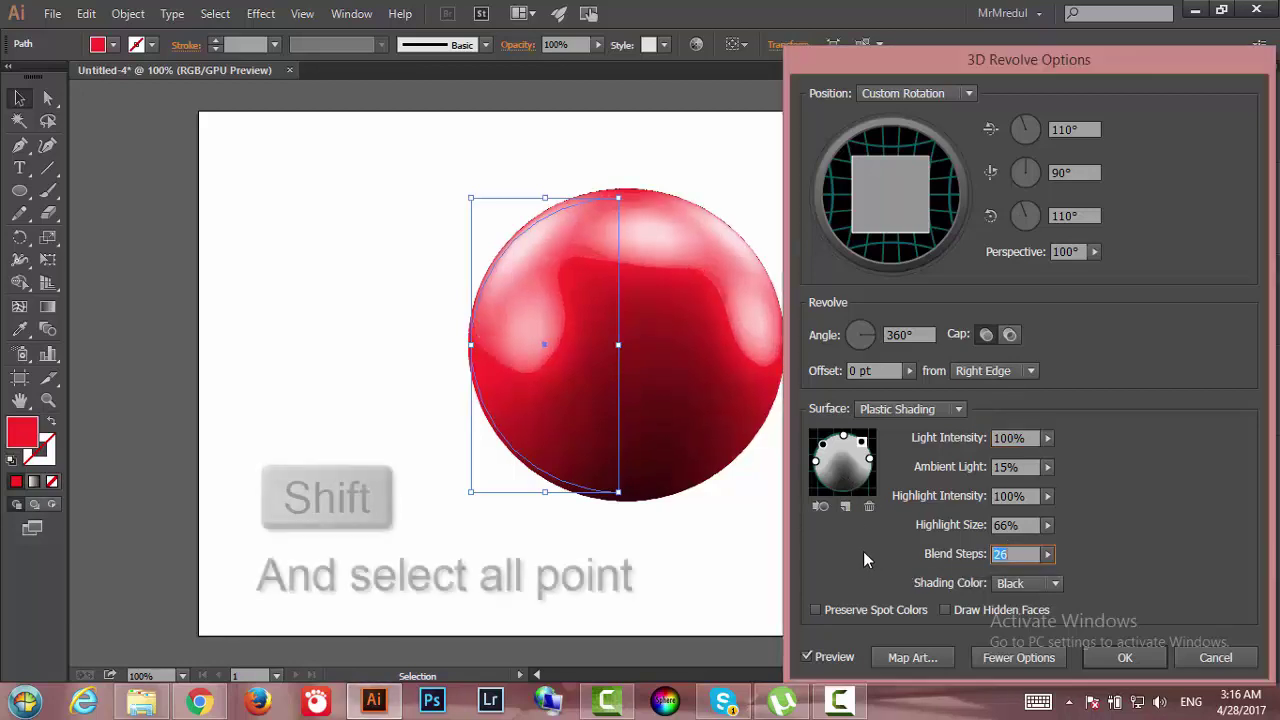
shift+click(865, 458)
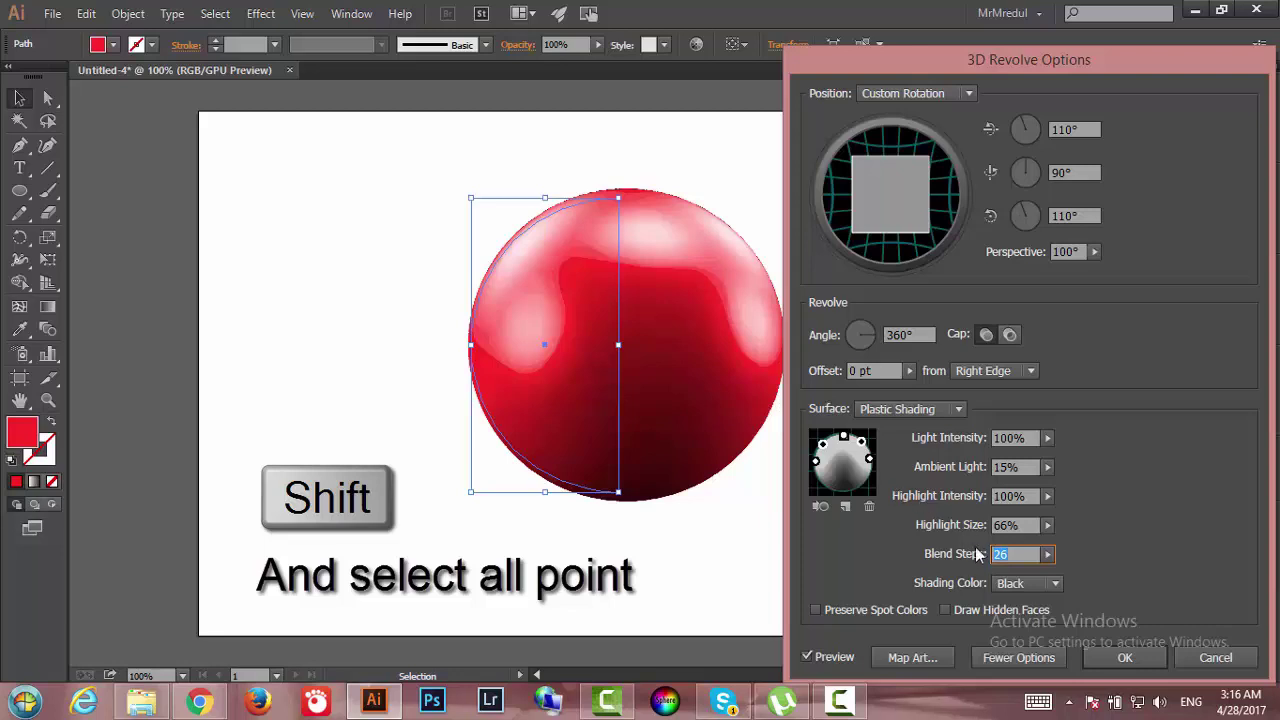
mouse_move(1047, 554)
mouse_down()
mouse_move(1017, 580)
mouse_move(1057, 570)
mouse_up()
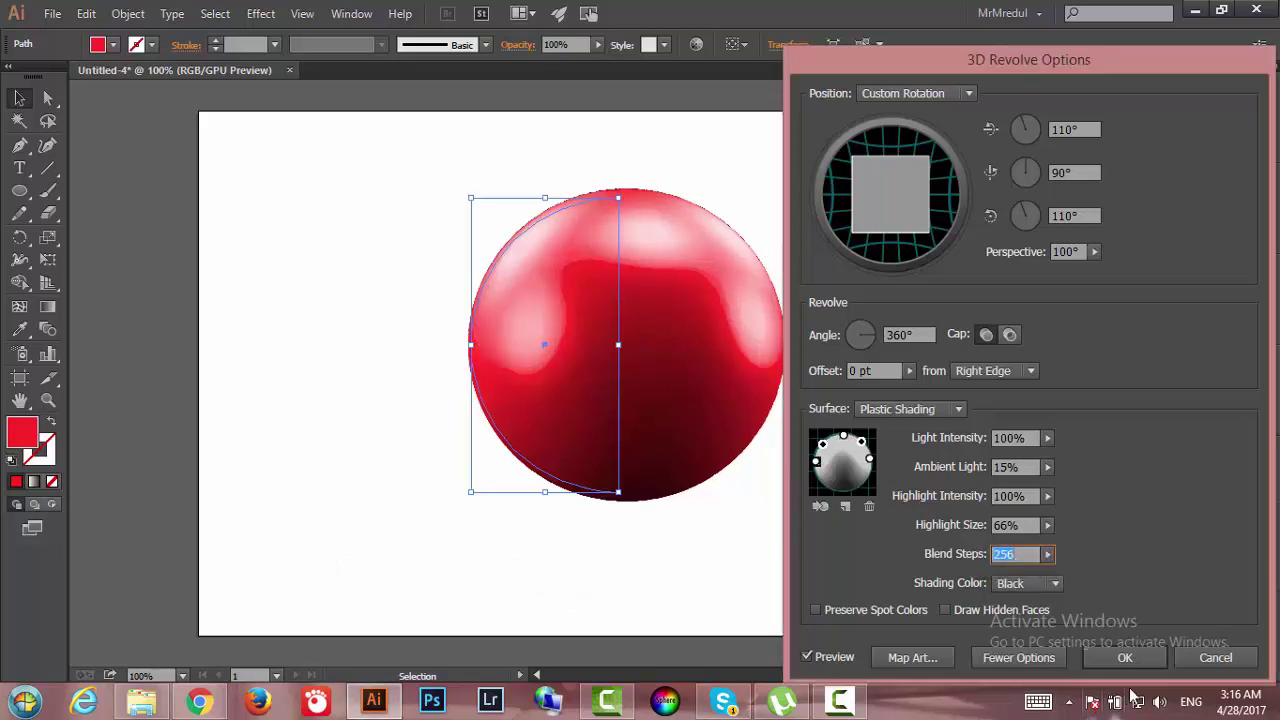
Apply the 3D revolve, deselect, and unhide the 8 group and white circle in Layers.
click(1114, 660)
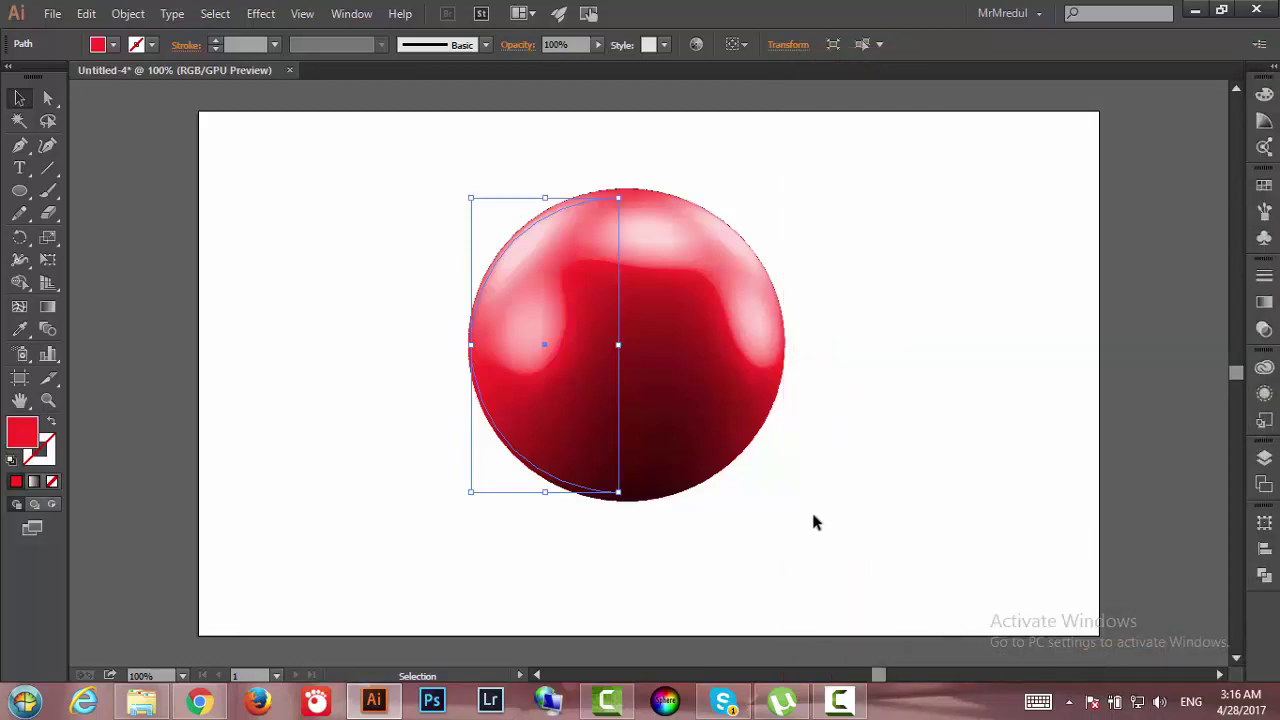
click(433, 462)
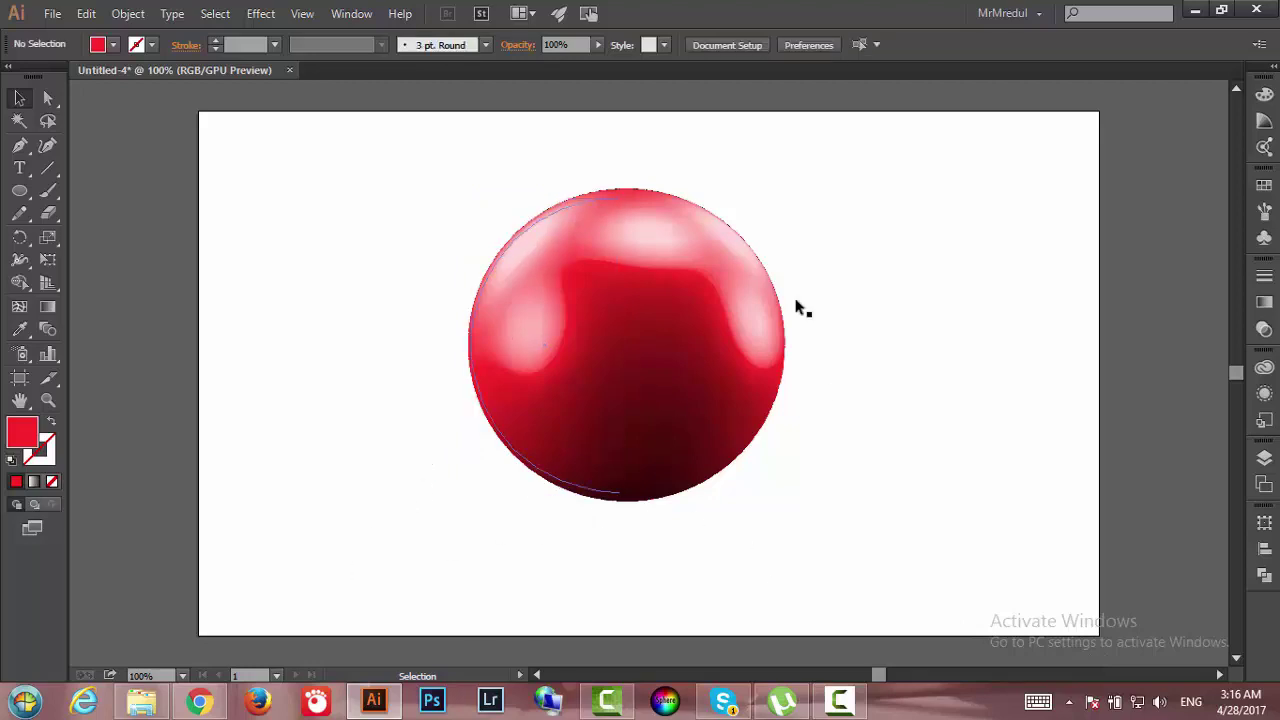
click(1264, 458)
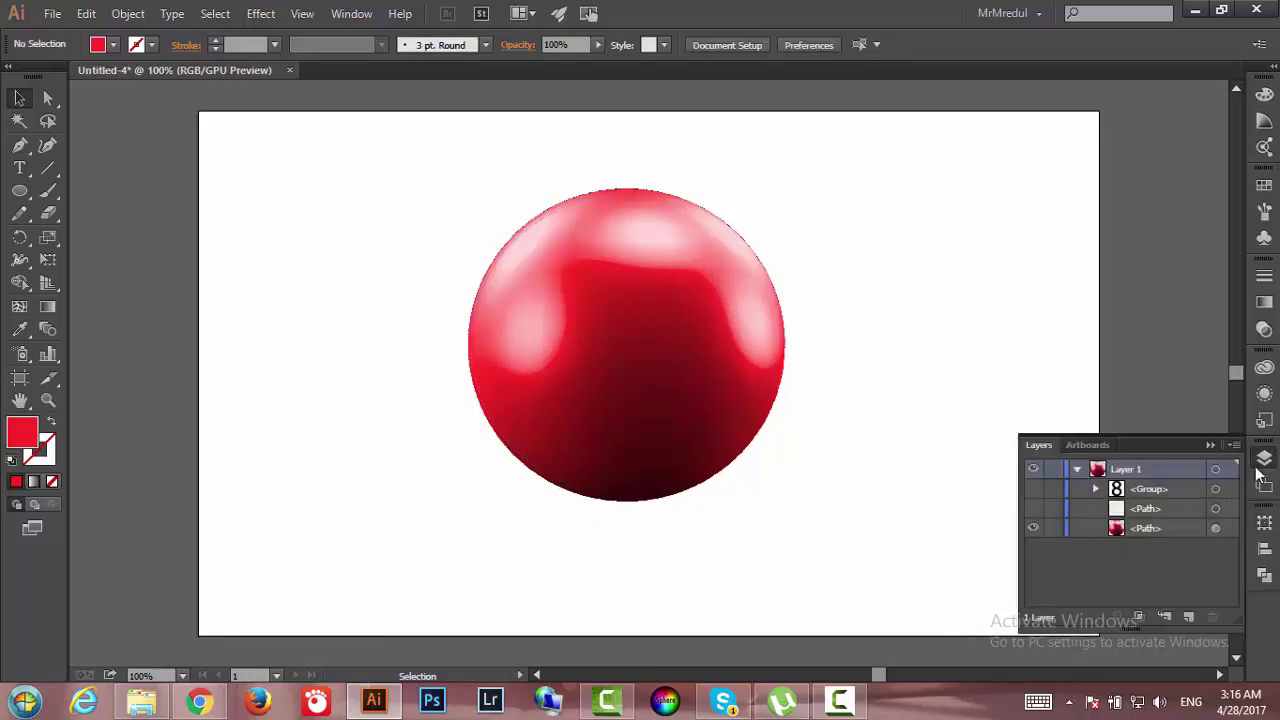
click(1033, 489)
click(1033, 508)
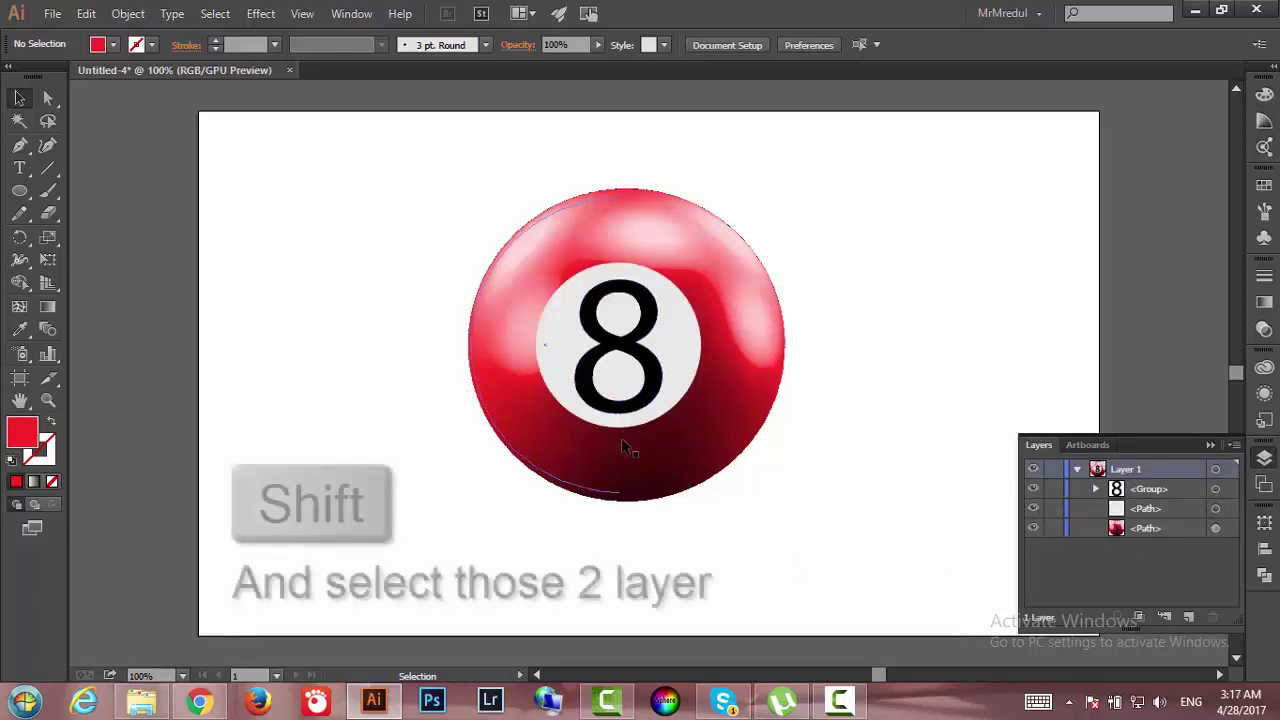
Paste a copy of the 8 and white circle in front, then hide the original pair.
click(603, 368)
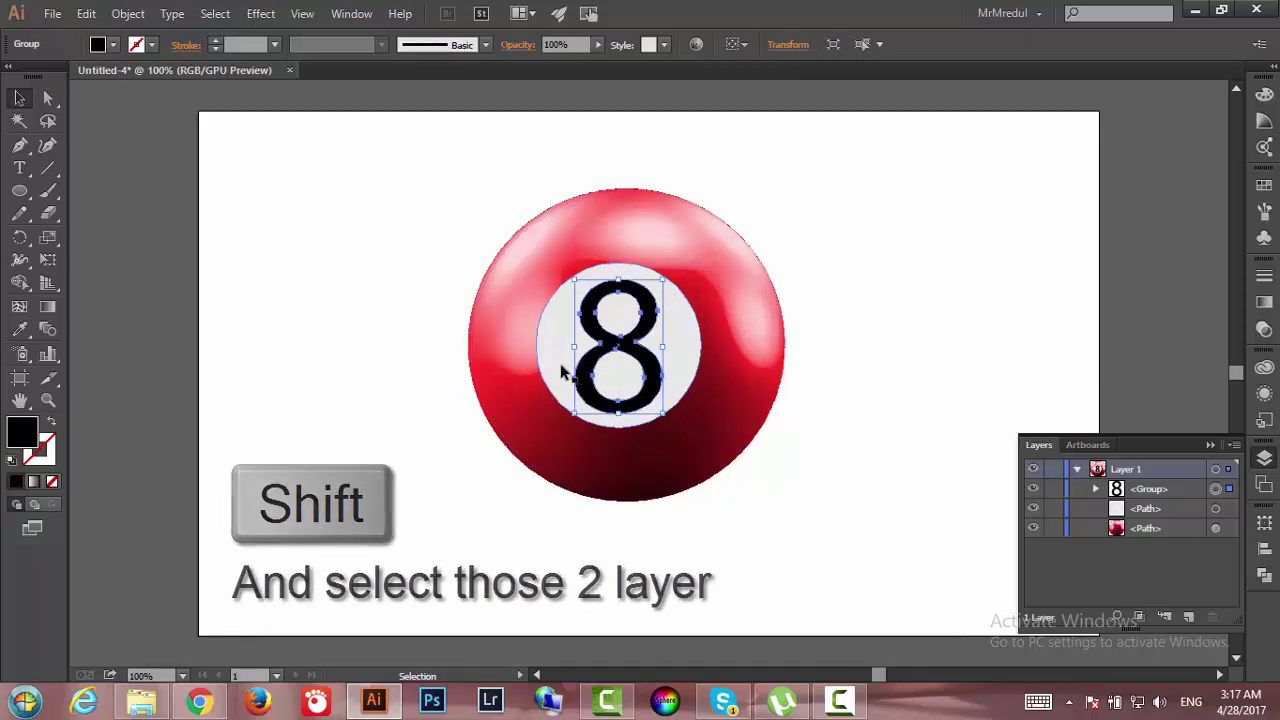
shift+click(560, 386)
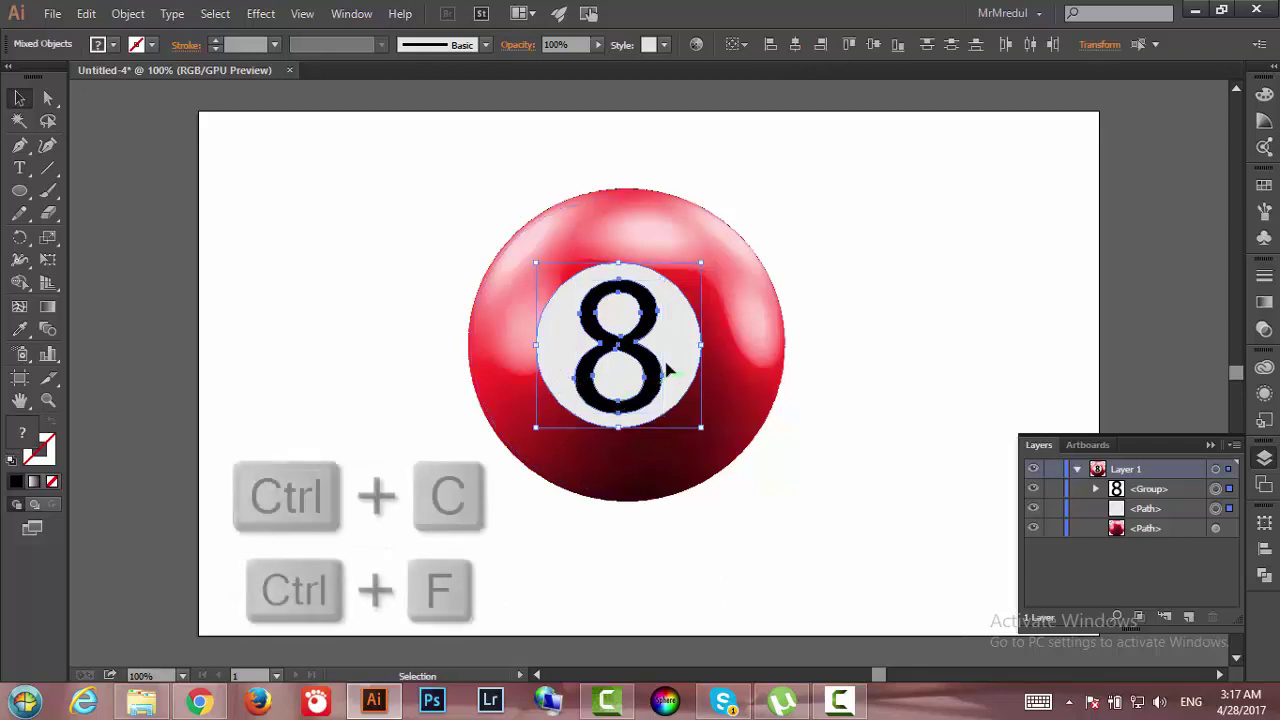
key(ctrl+f)
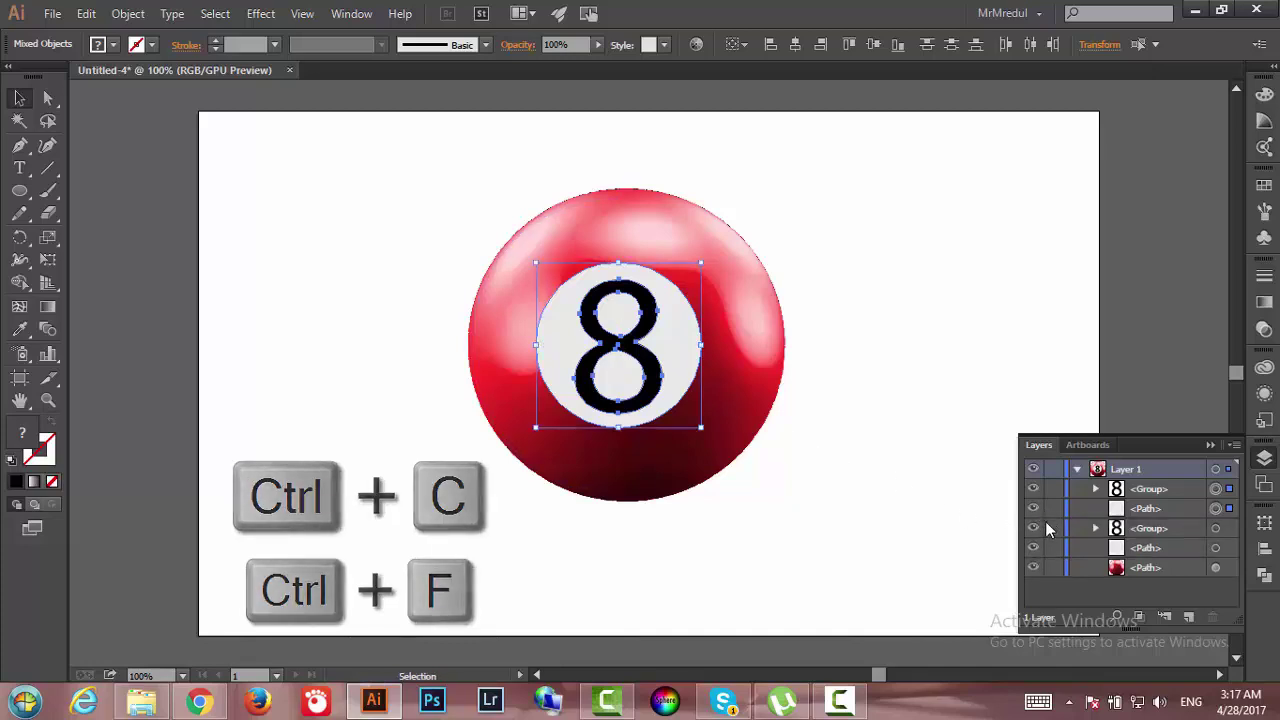
drag(1034, 530, 1034, 550)
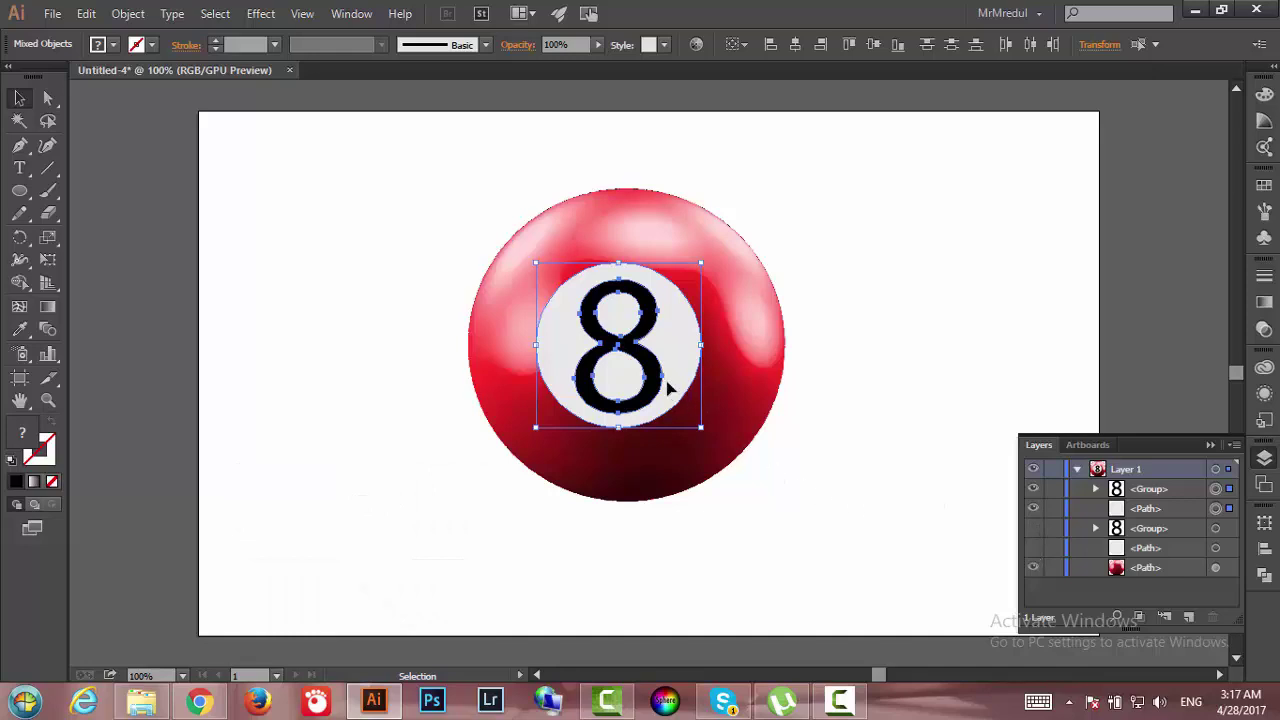
click(1264, 458)
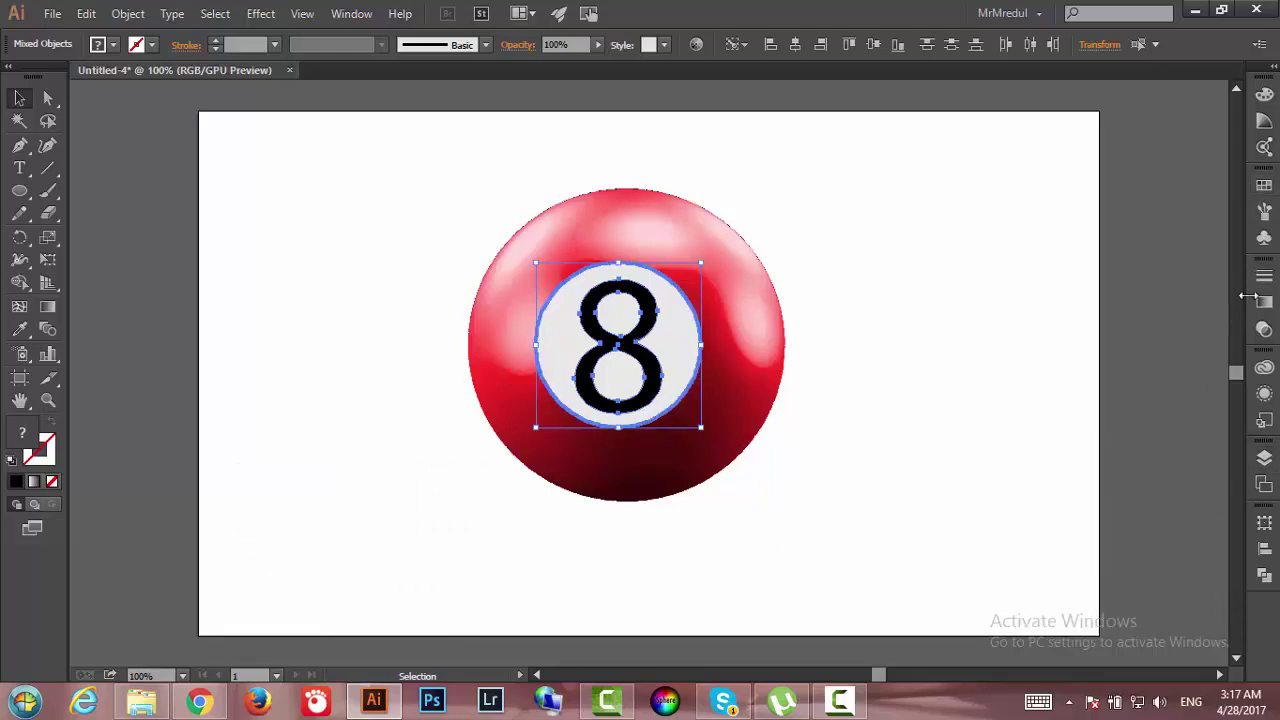
Turn the selected circle-and-8 artwork into a new symbol named '8 Ball 3d' from the Symbols panel.
click(1264, 238)
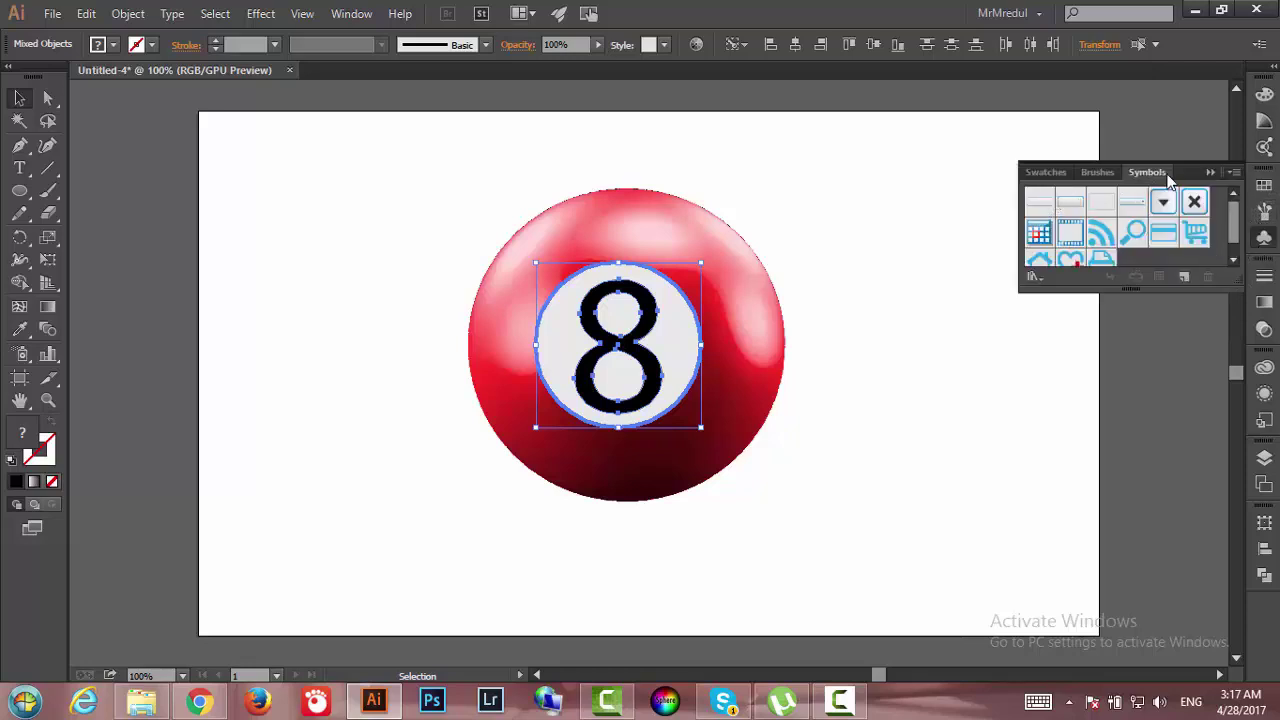
click(351, 14)
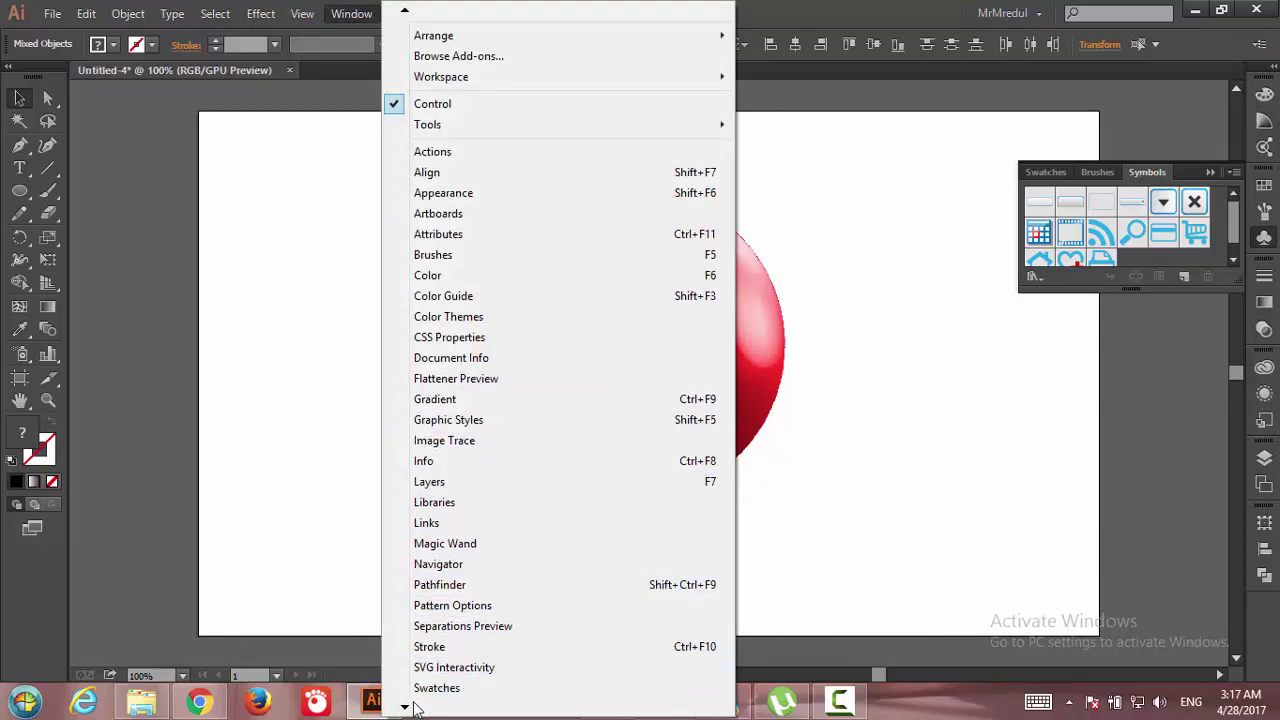
mouse_move(404, 707)
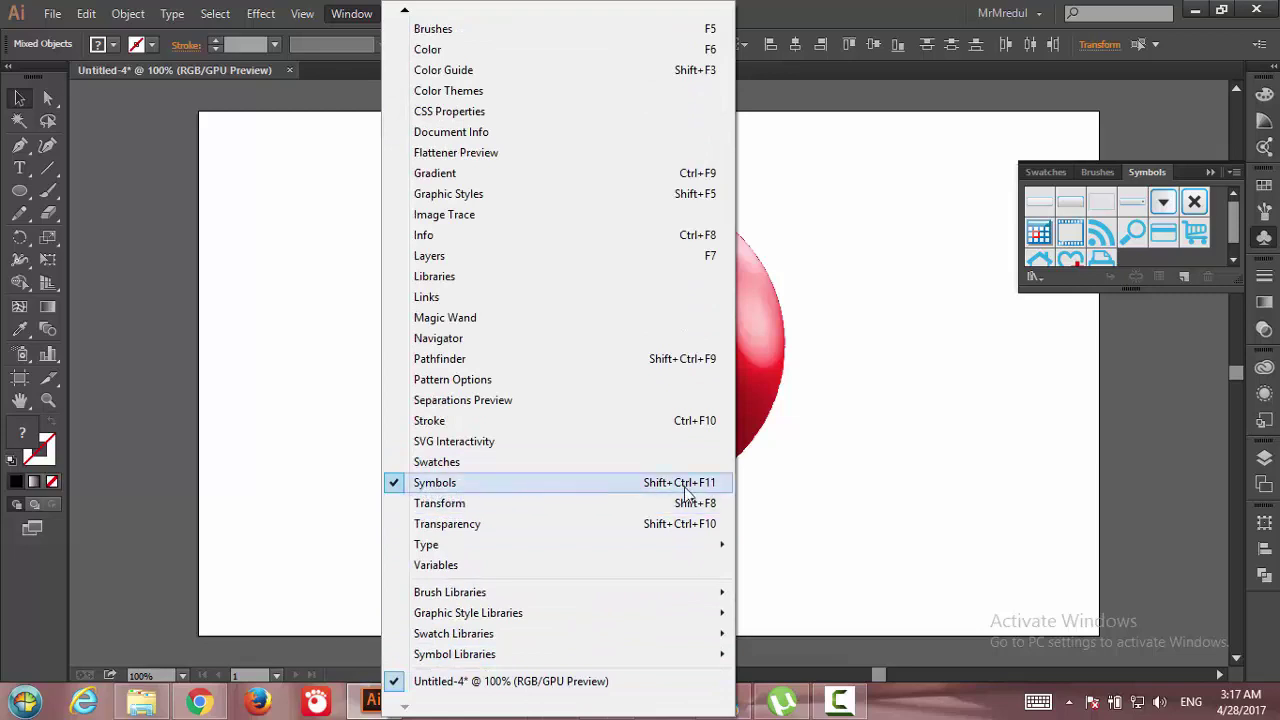
click(1233, 240)
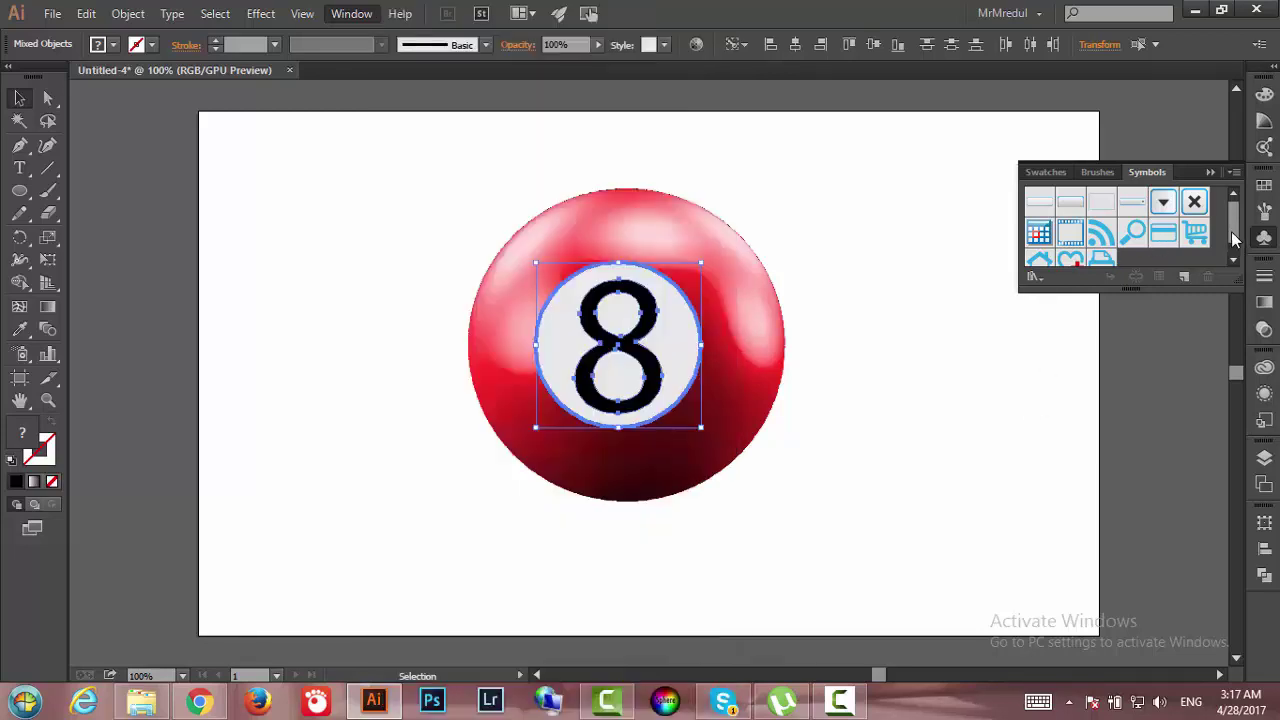
click(1233, 262)
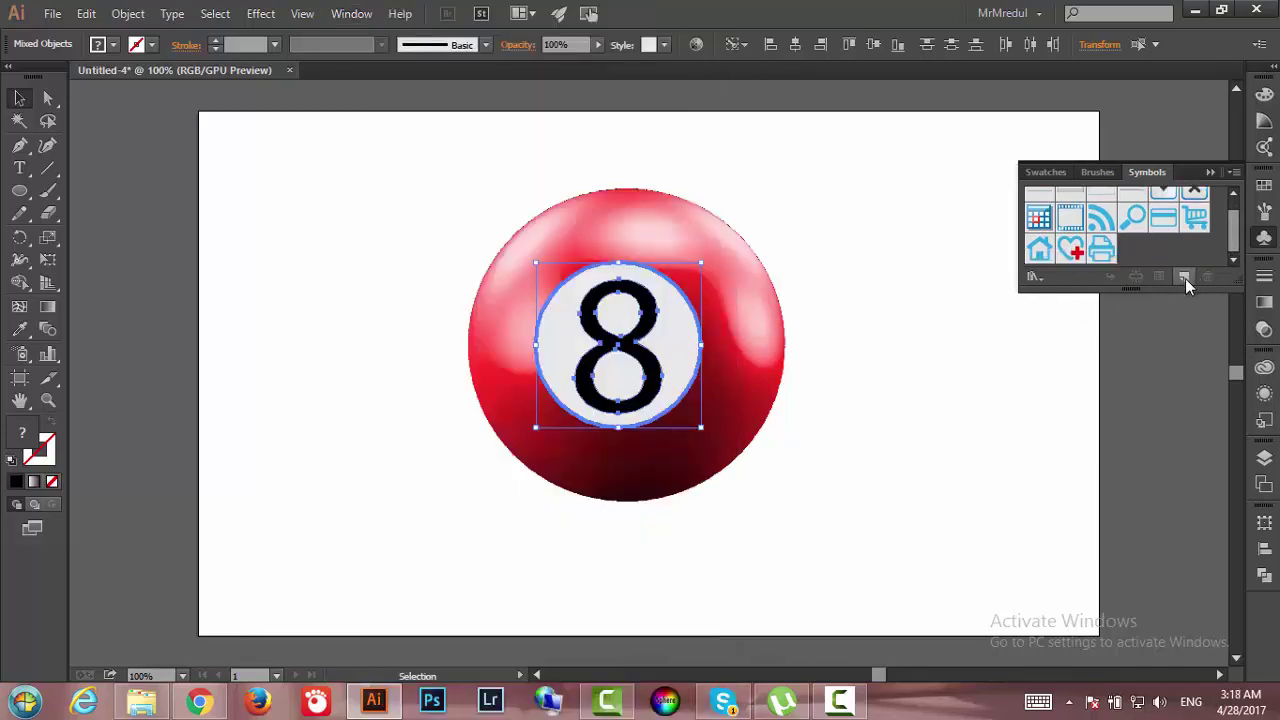
click(1185, 278)
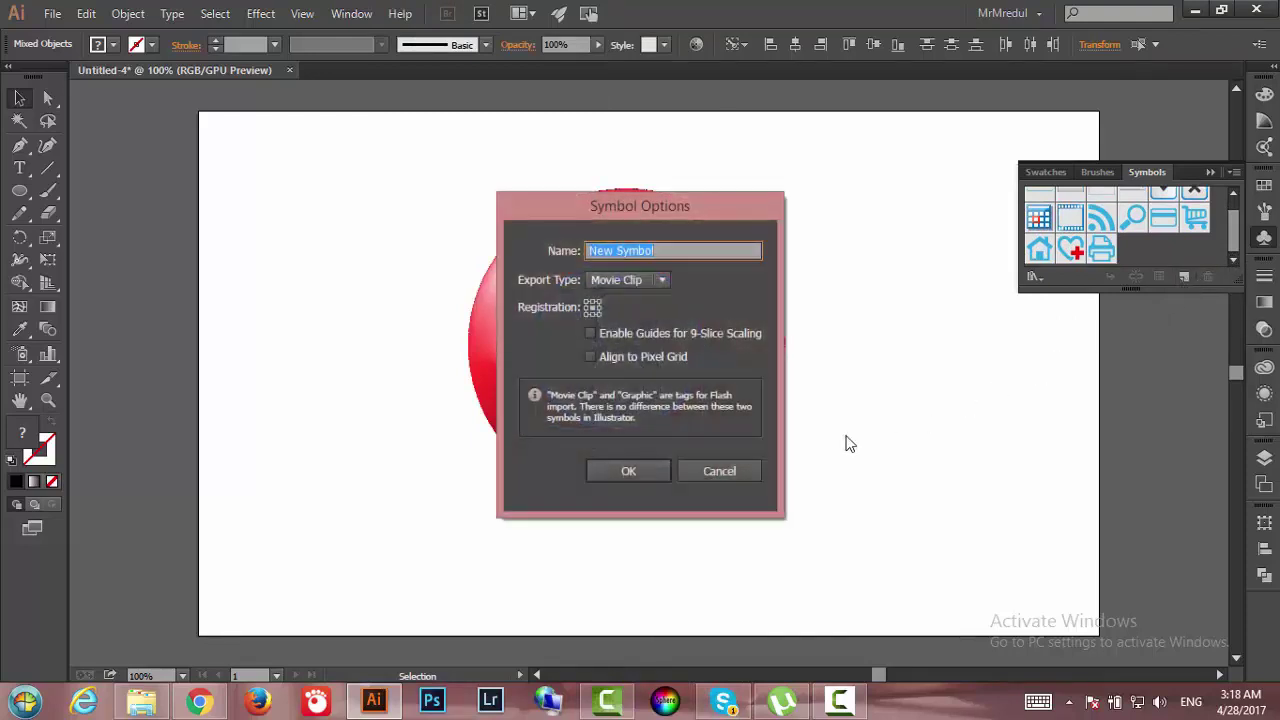
text(8 )
text(Ball 3d)
click(639, 471)
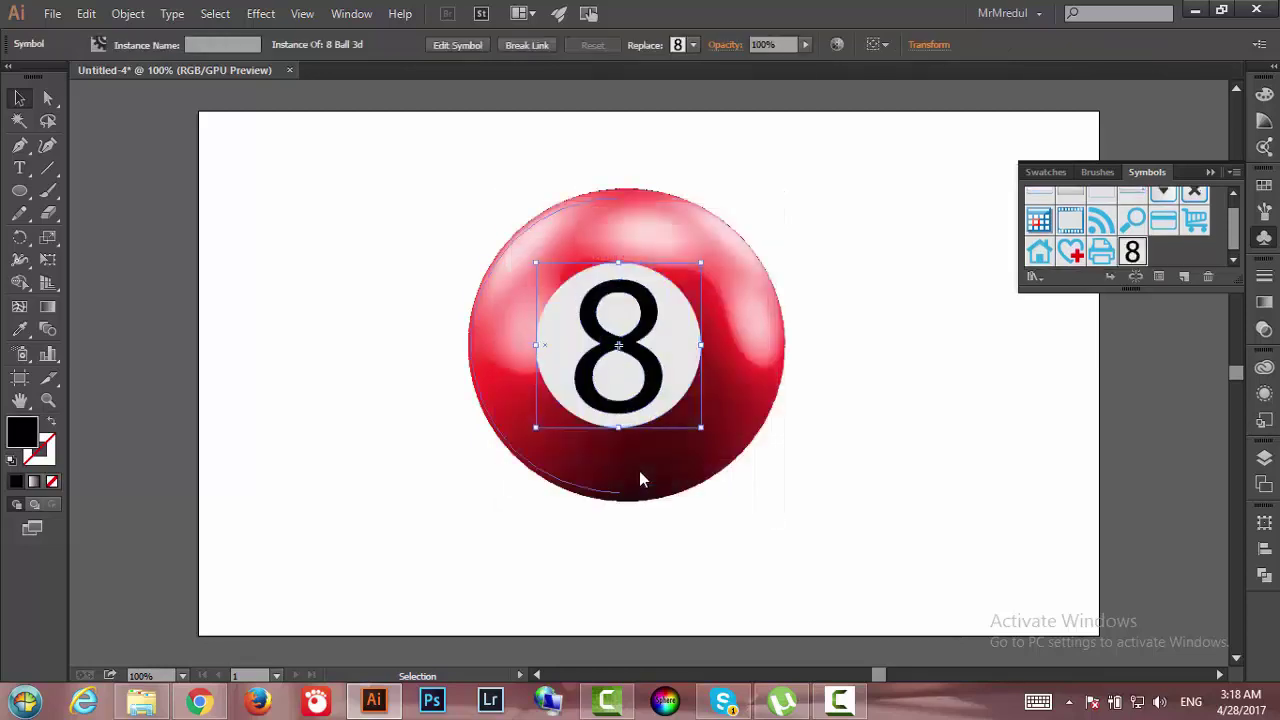
key(BackSpace)
click(1210, 172)
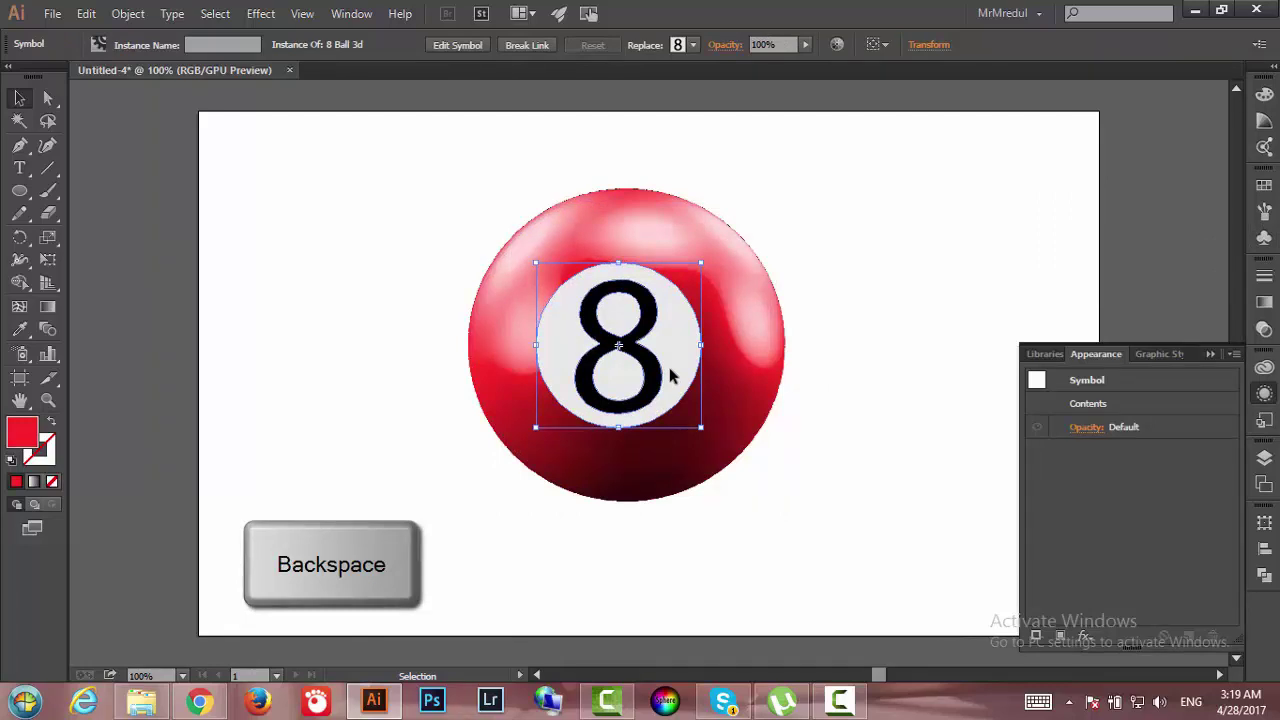
Delete the 8 symbol instance and reopen the half-circle path's 3D Revolve effect in Appearance.
key(BackSpace)
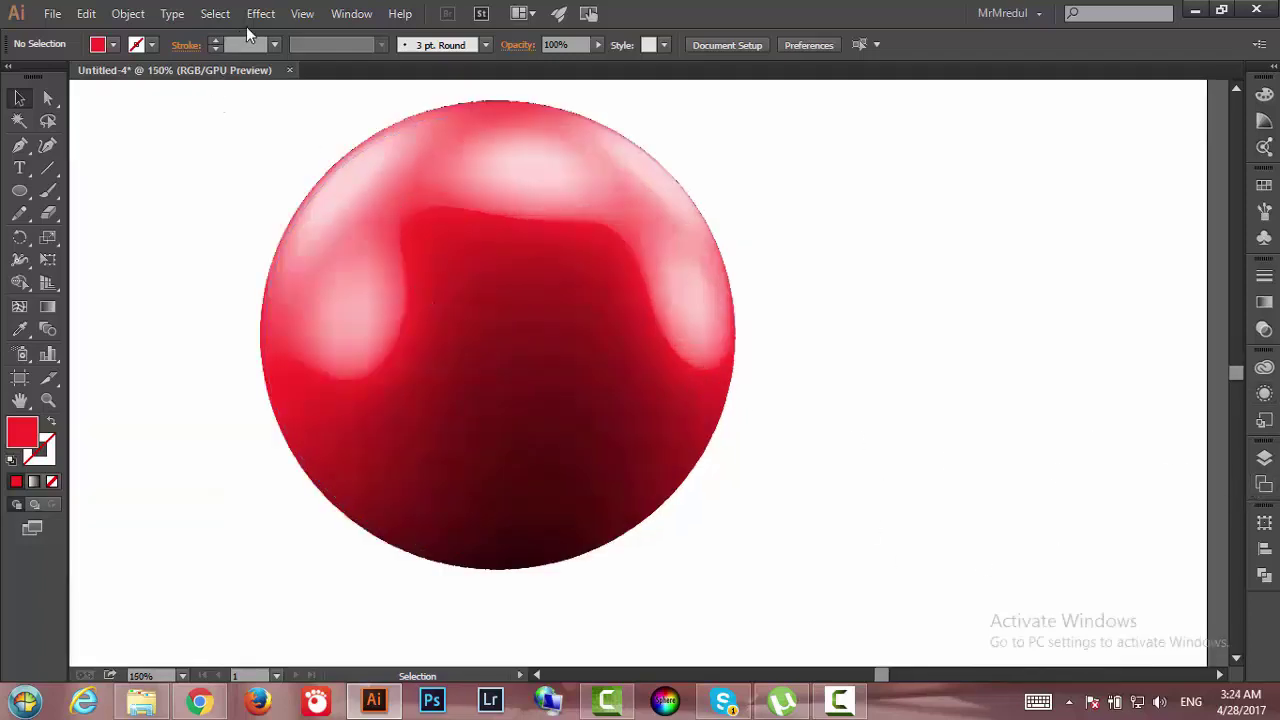
click(318, 240)
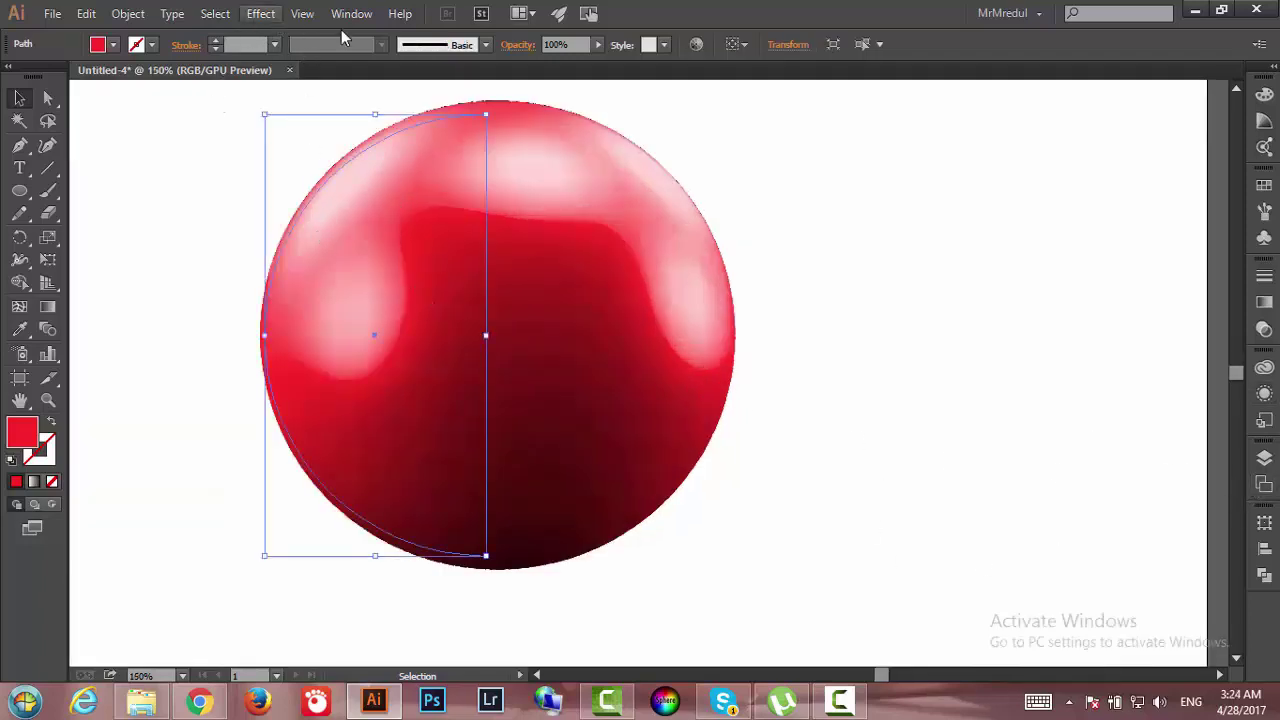
click(1264, 392)
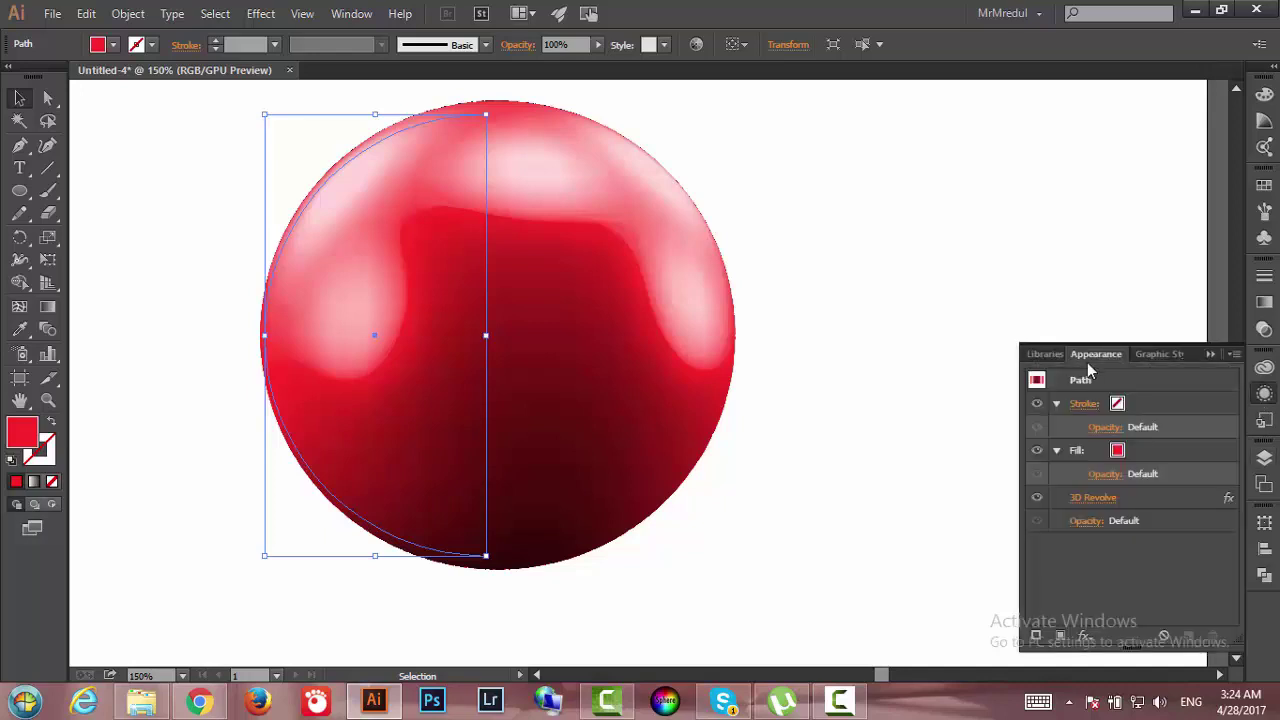
click(350, 14)
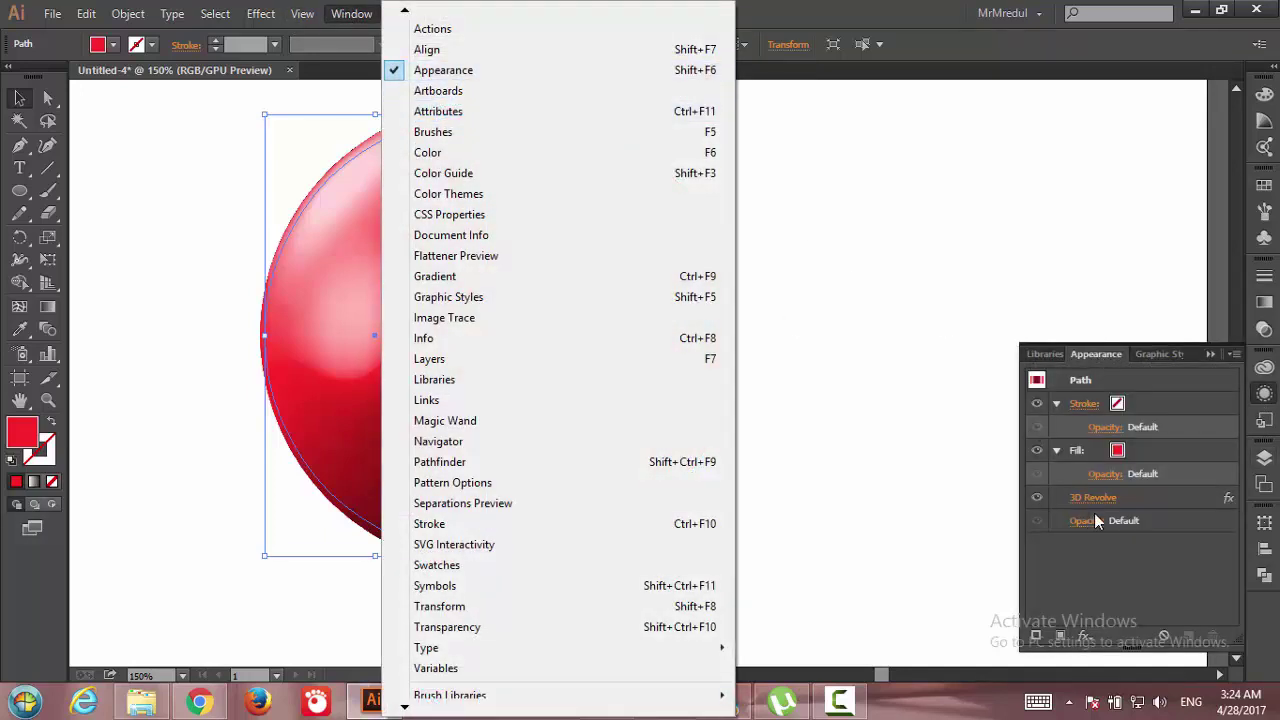
click(1134, 500)
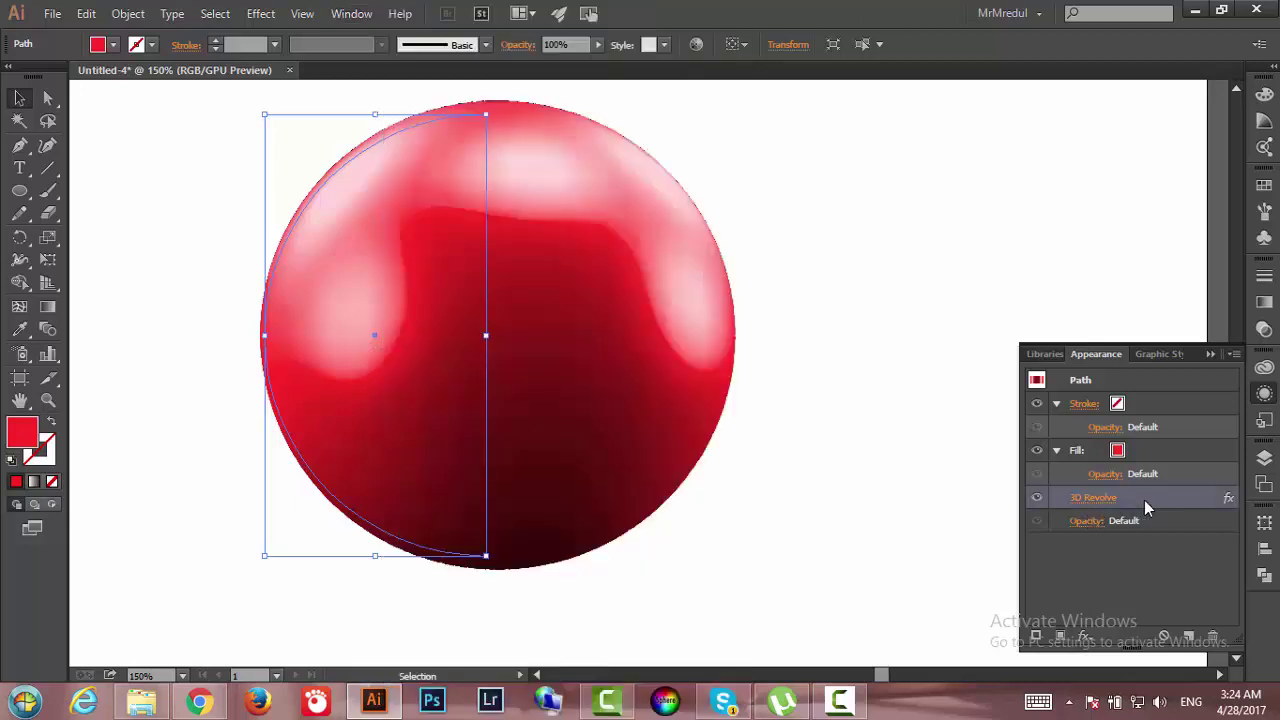
click(1086, 499)
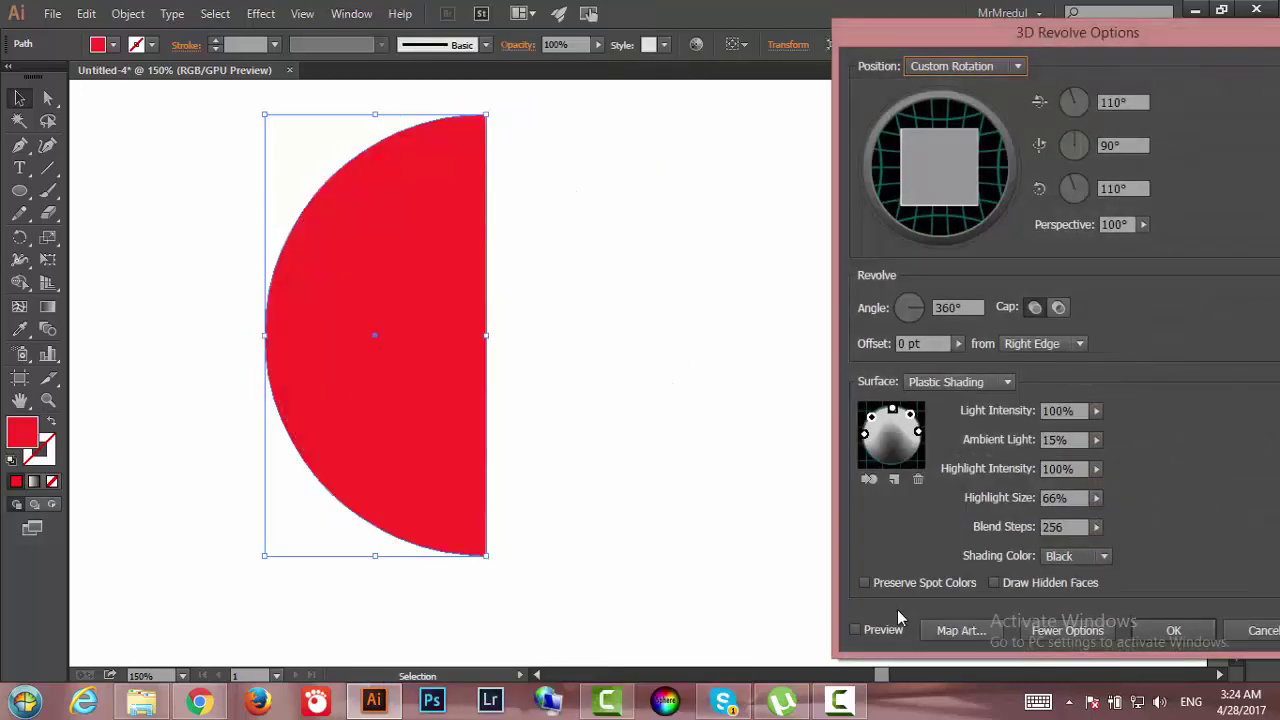
Map the '8 Ball 3d' symbol onto the sphere's surface in Map Art with preview on.
click(966, 631)
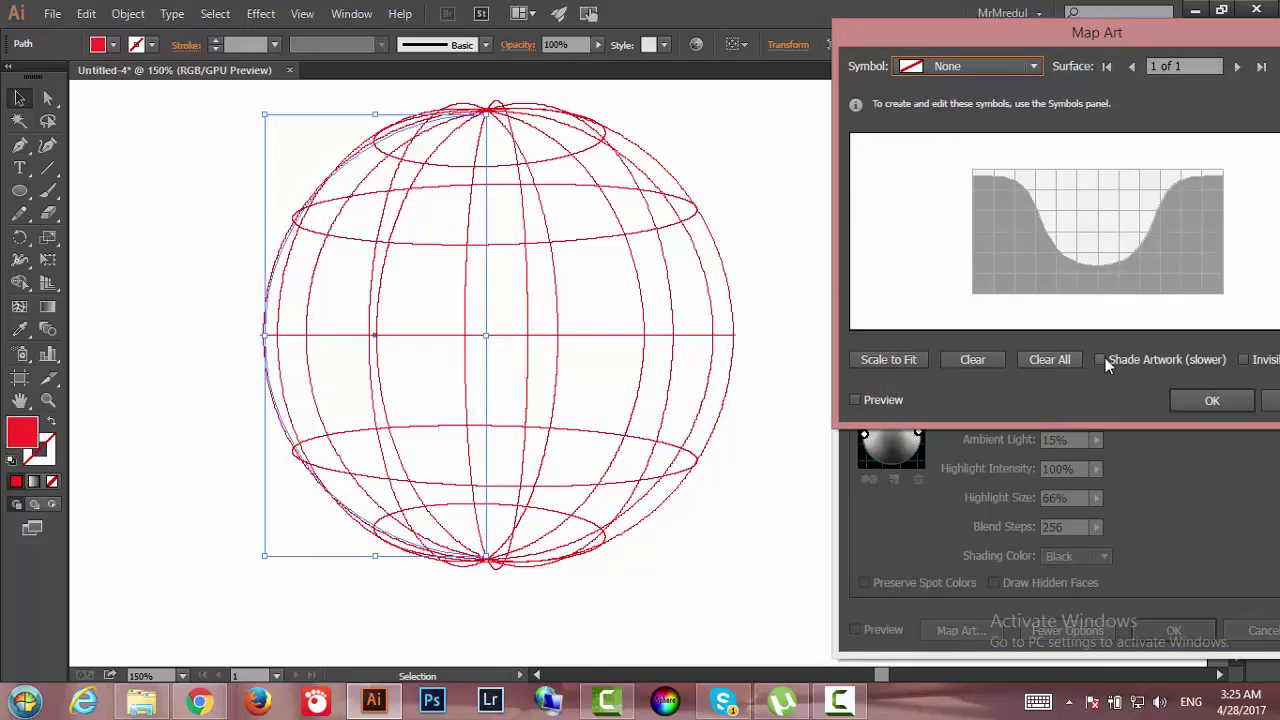
click(965, 66)
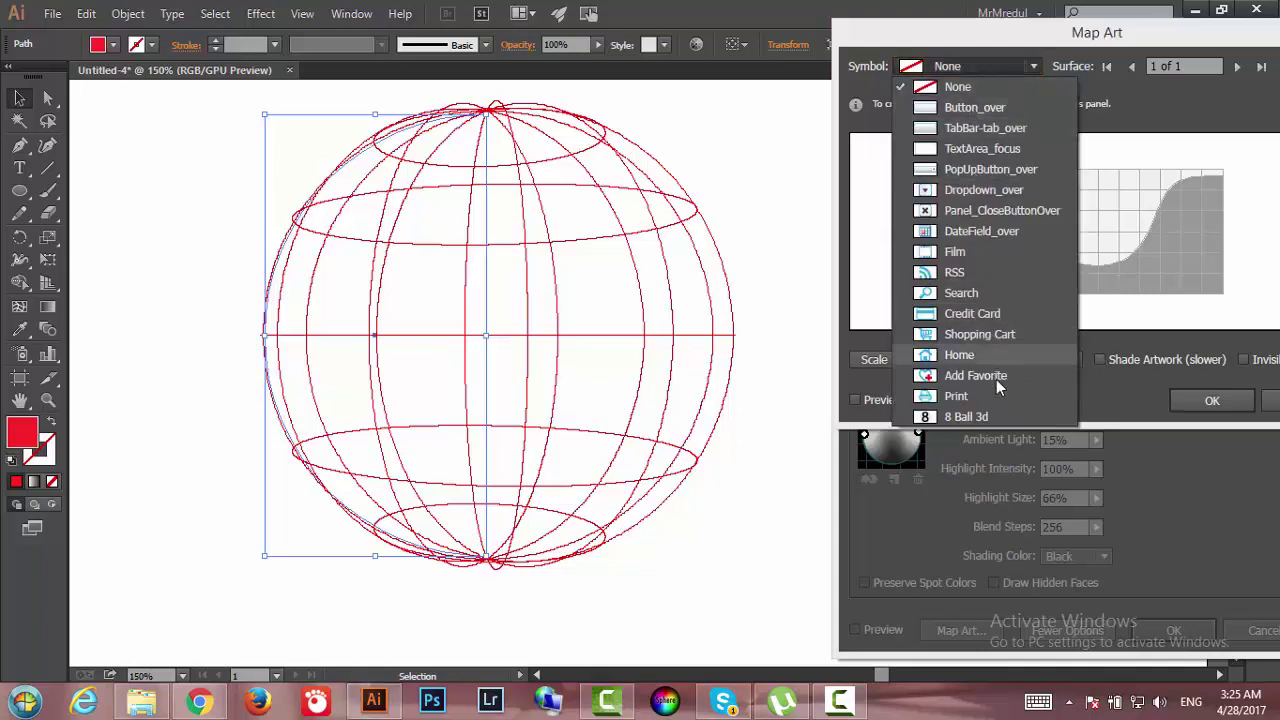
click(997, 418)
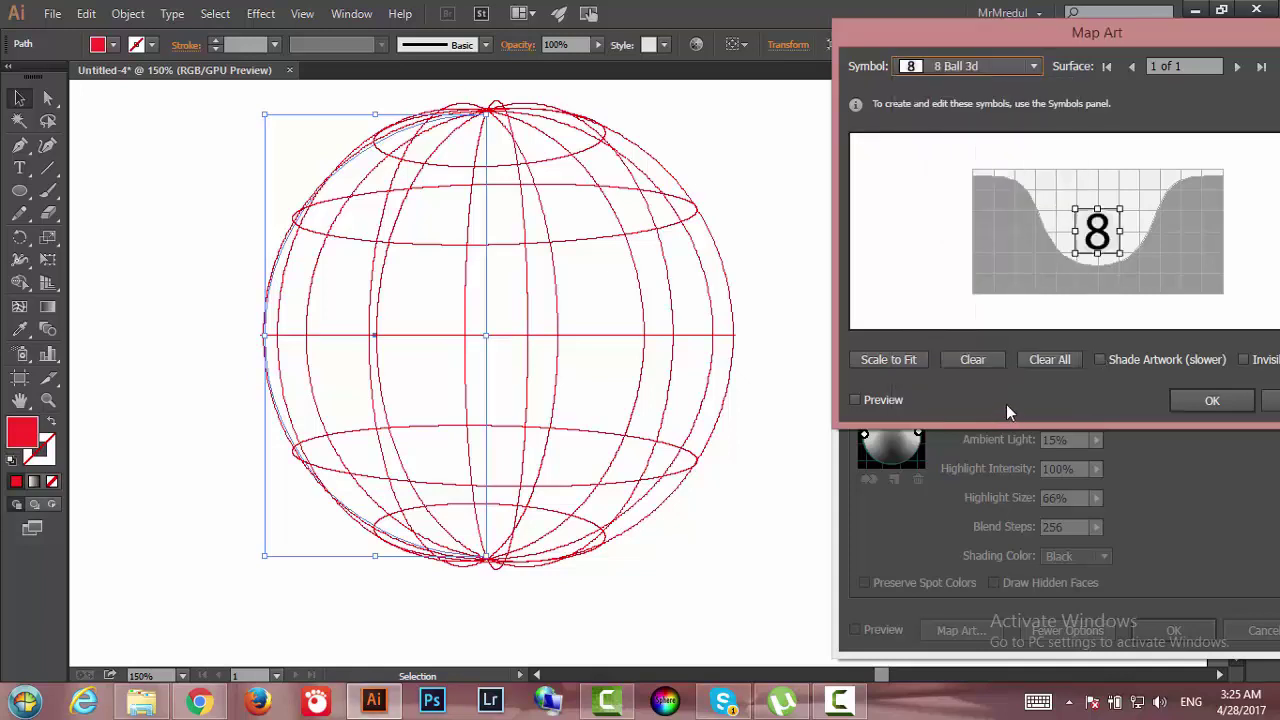
click(855, 400)
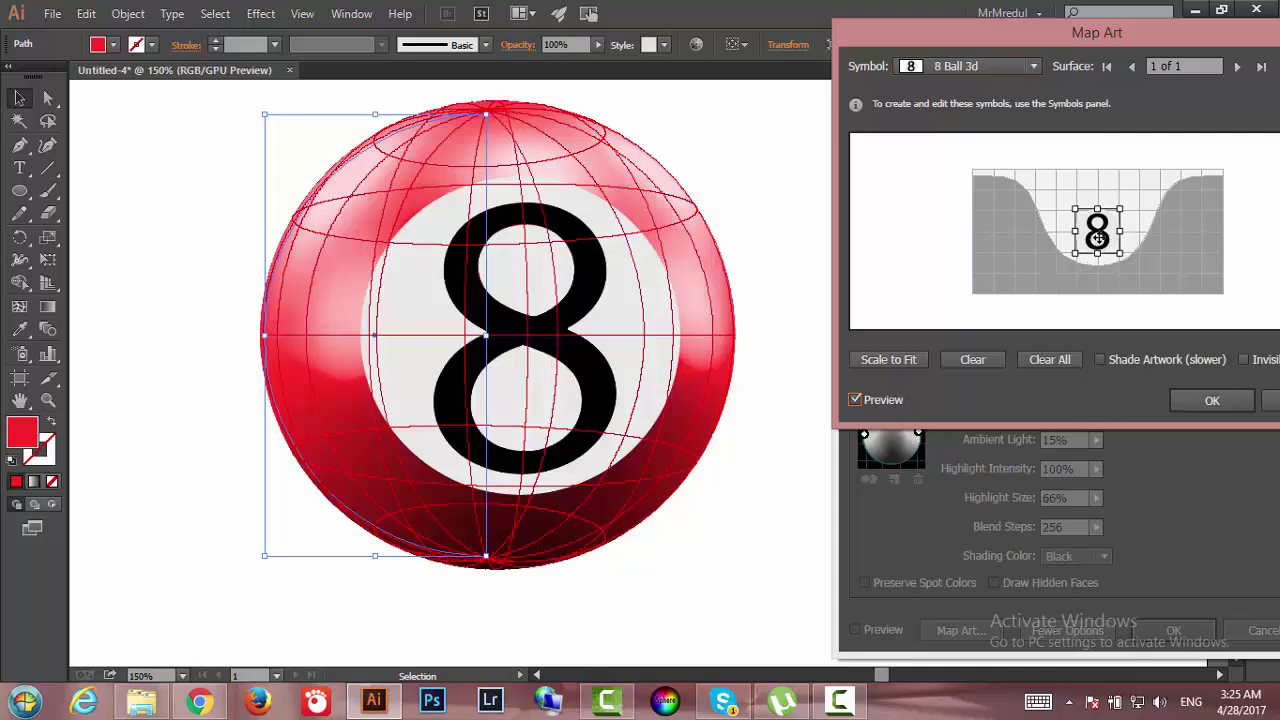
Alt-scale and nudge the 8 label until it sits centred on the ball's front.
drag(1097, 237, 1094, 233)
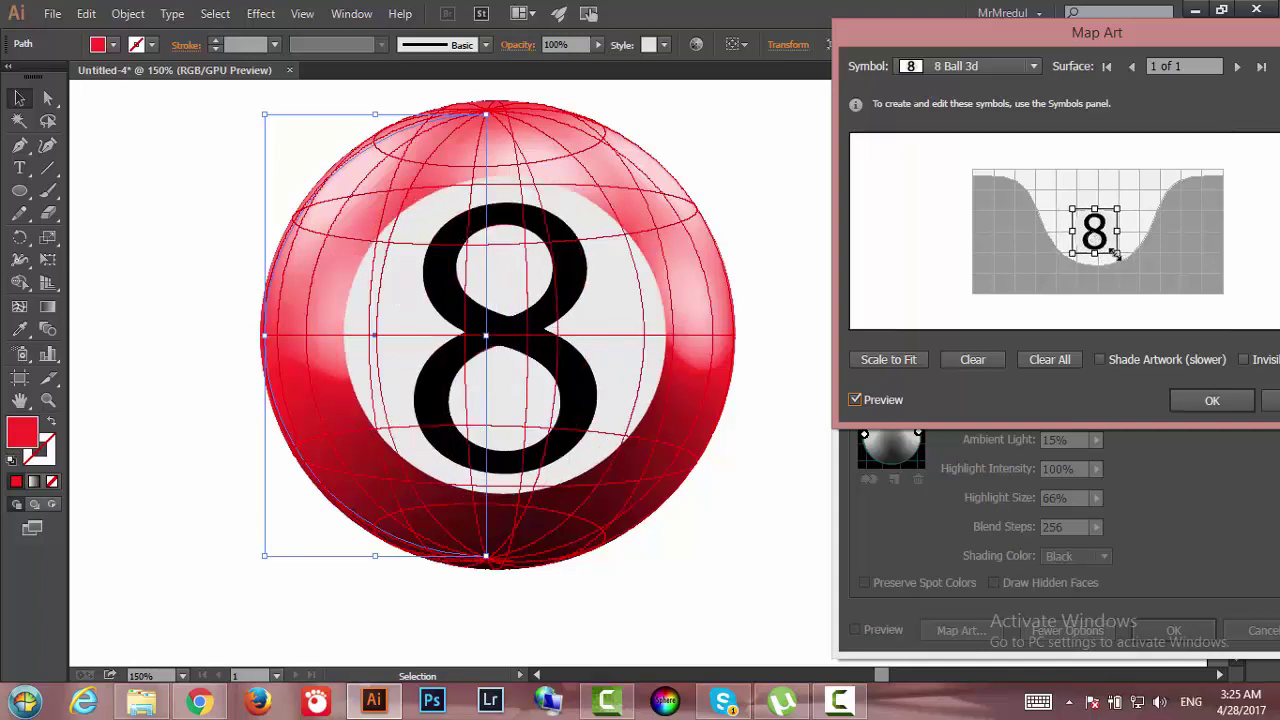
key(alt)
drag(1117, 255, 1112, 250)
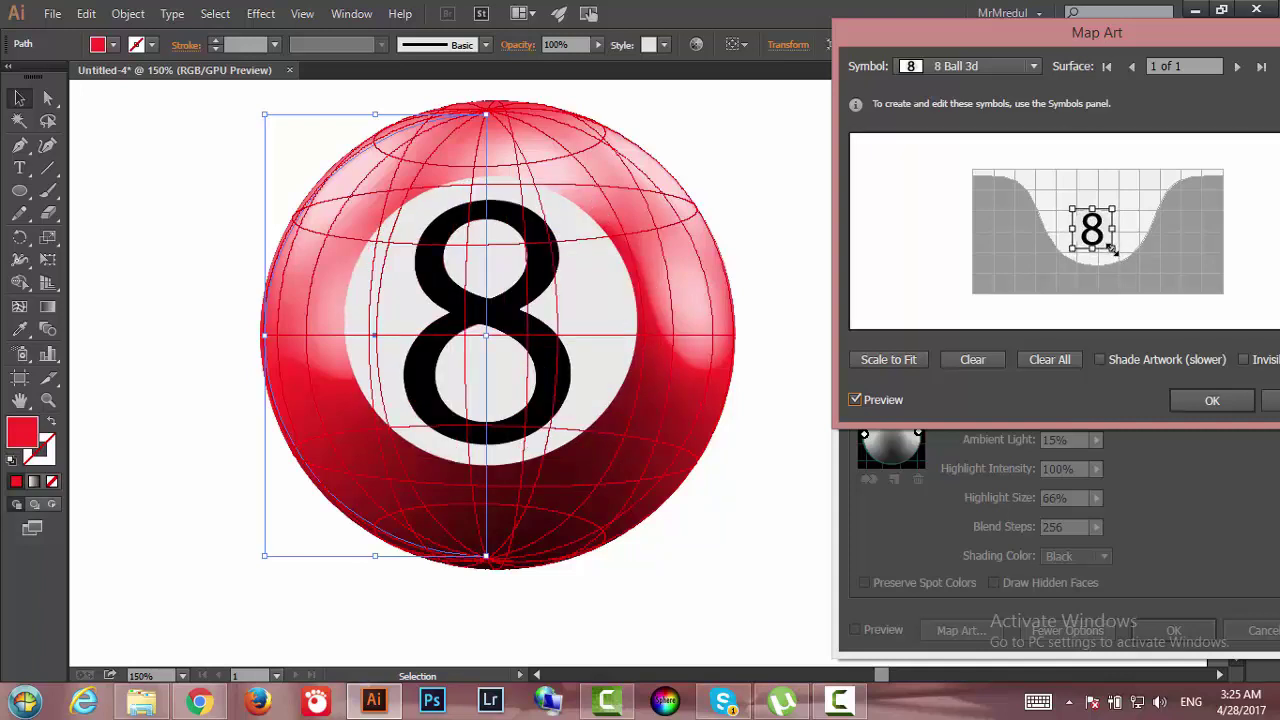
key(alt)
drag(1111, 247, 1106, 244)
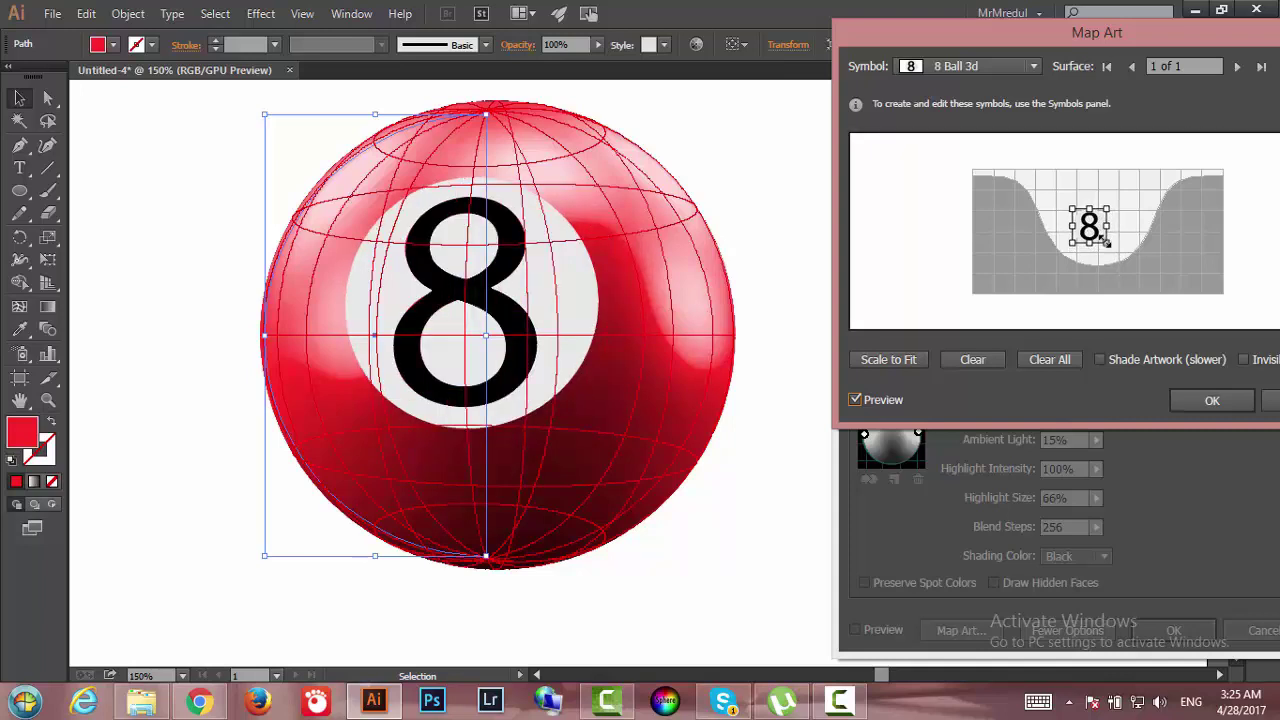
key(alt)
drag(1106, 243, 1109, 246)
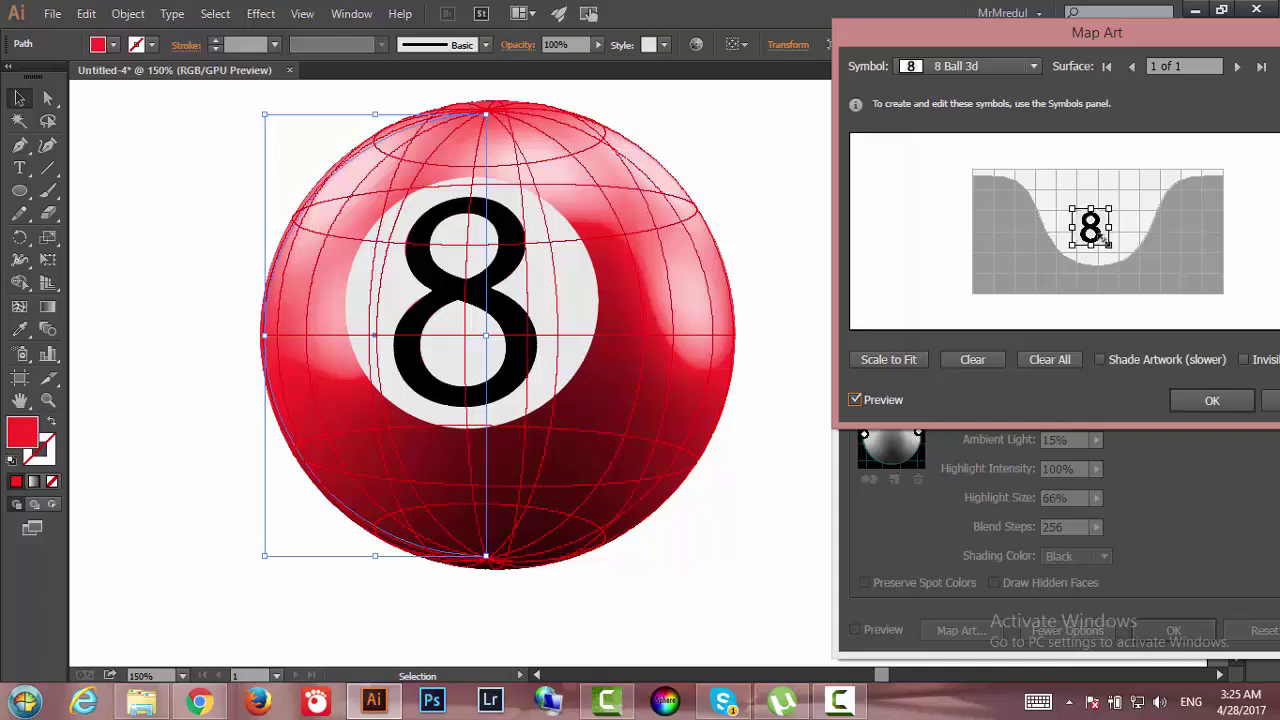
drag(1090, 233, 1099, 237)
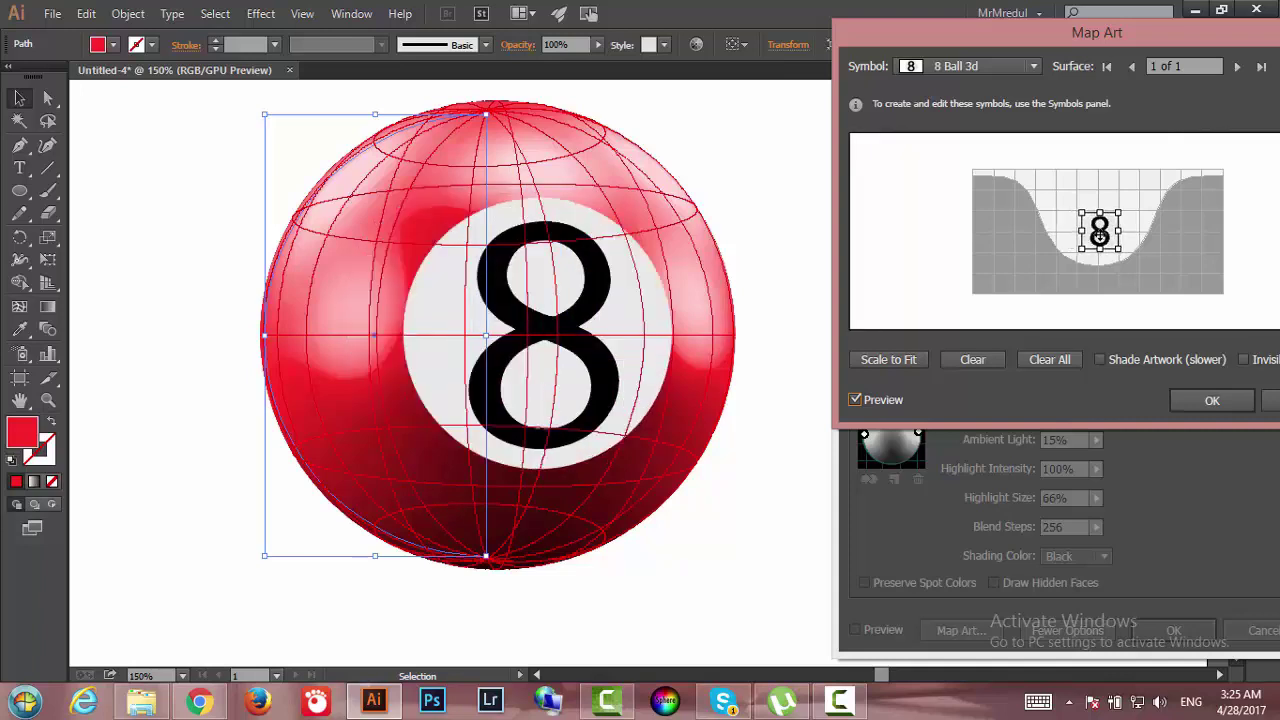
drag(1099, 236, 1095, 236)
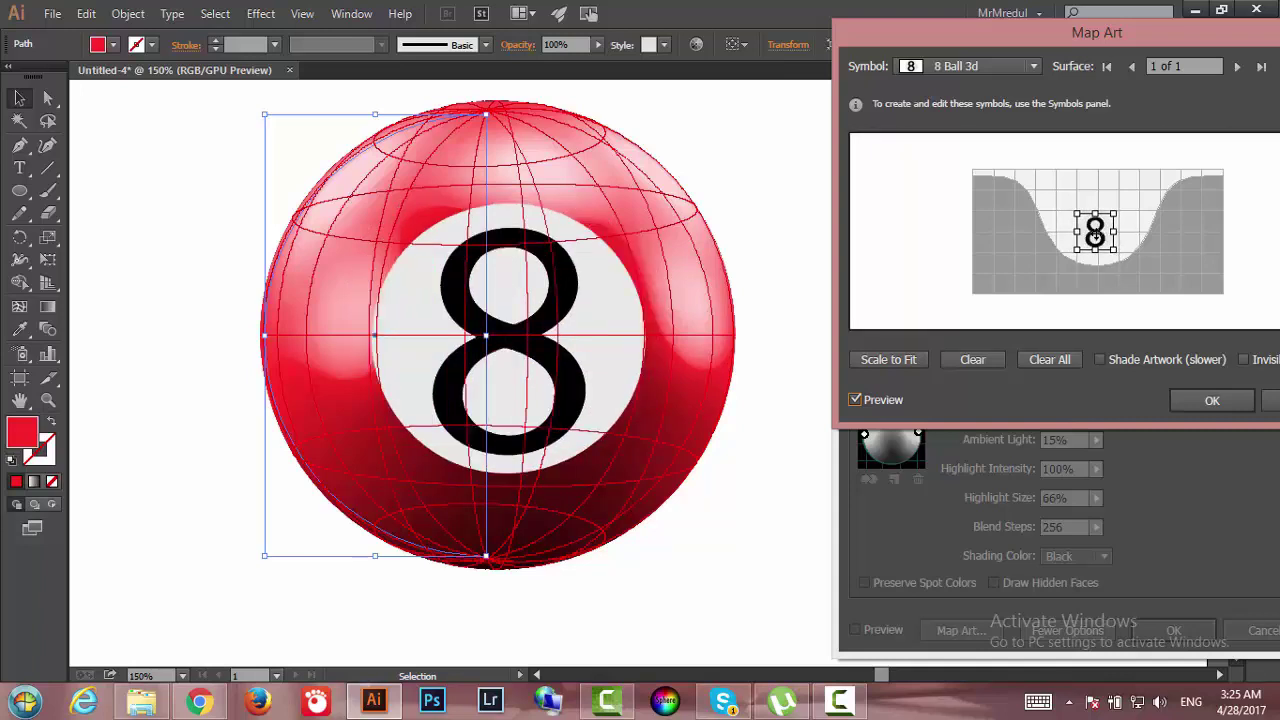
drag(1095, 236, 1094, 234)
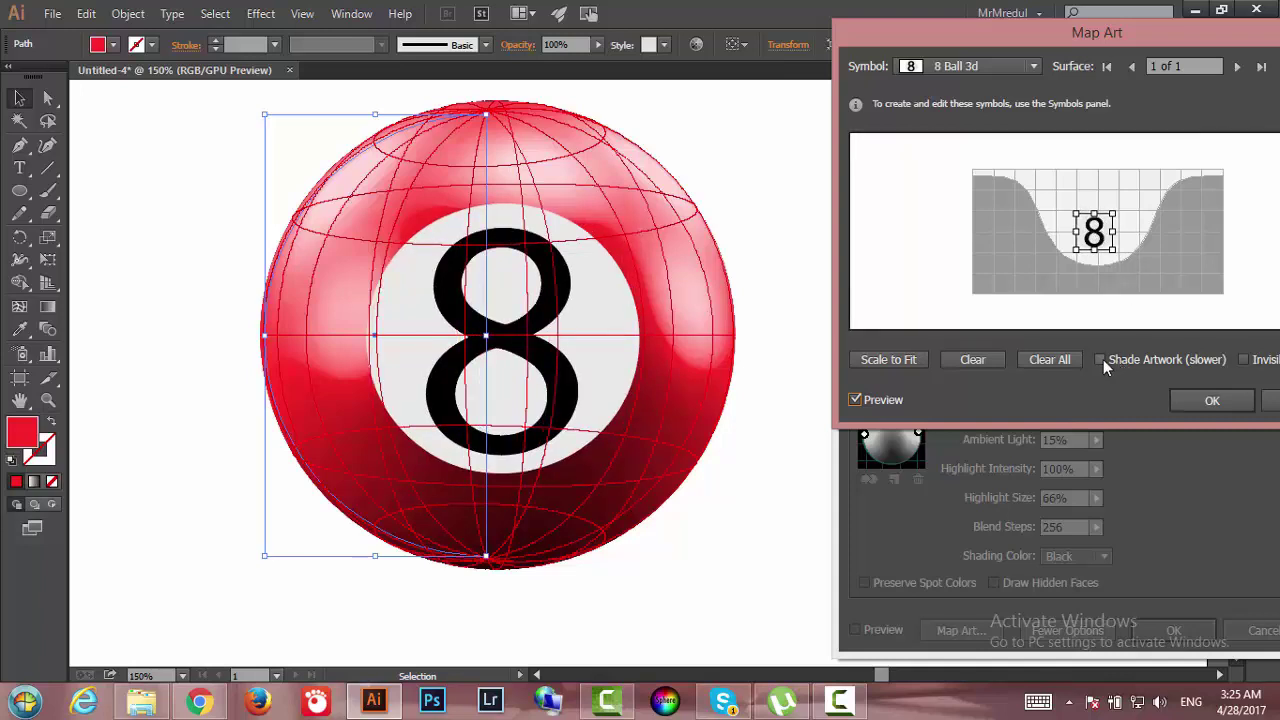
drag(1062, 39, 897, 39)
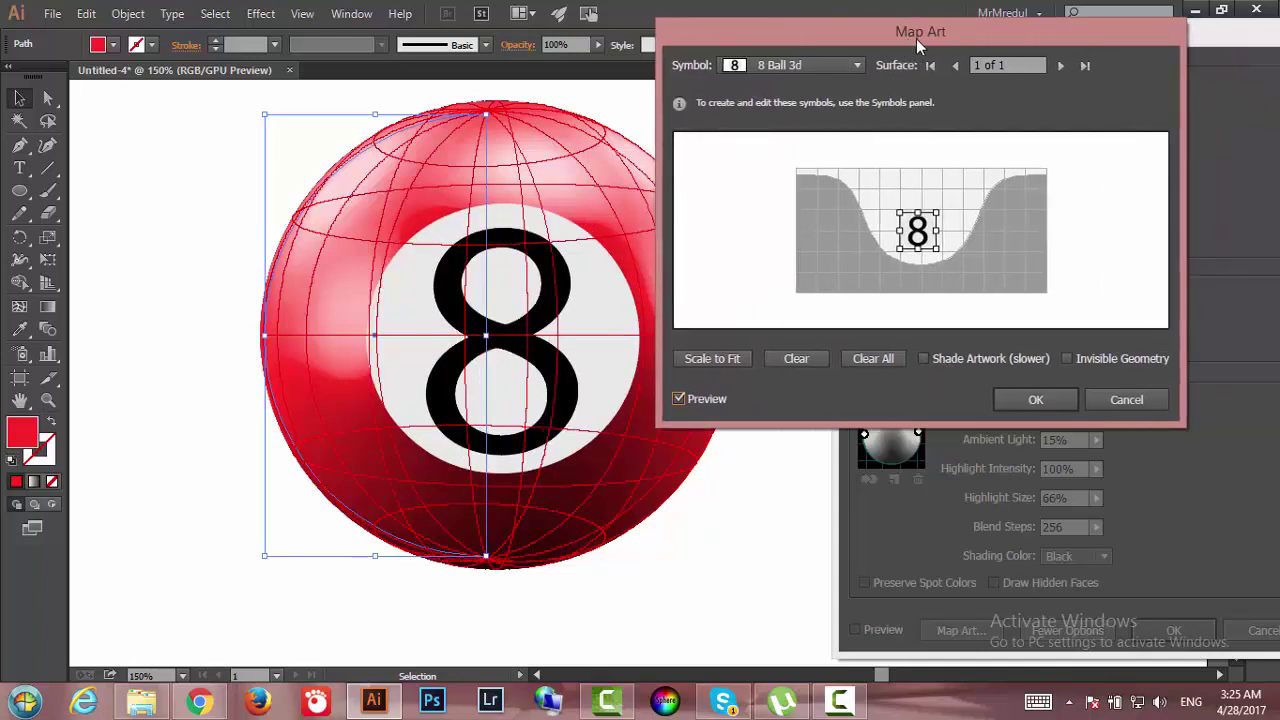
Turn on Shade Artwork, fine-tune the label position, and apply Map Art and 3D Revolve.
click(935, 360)
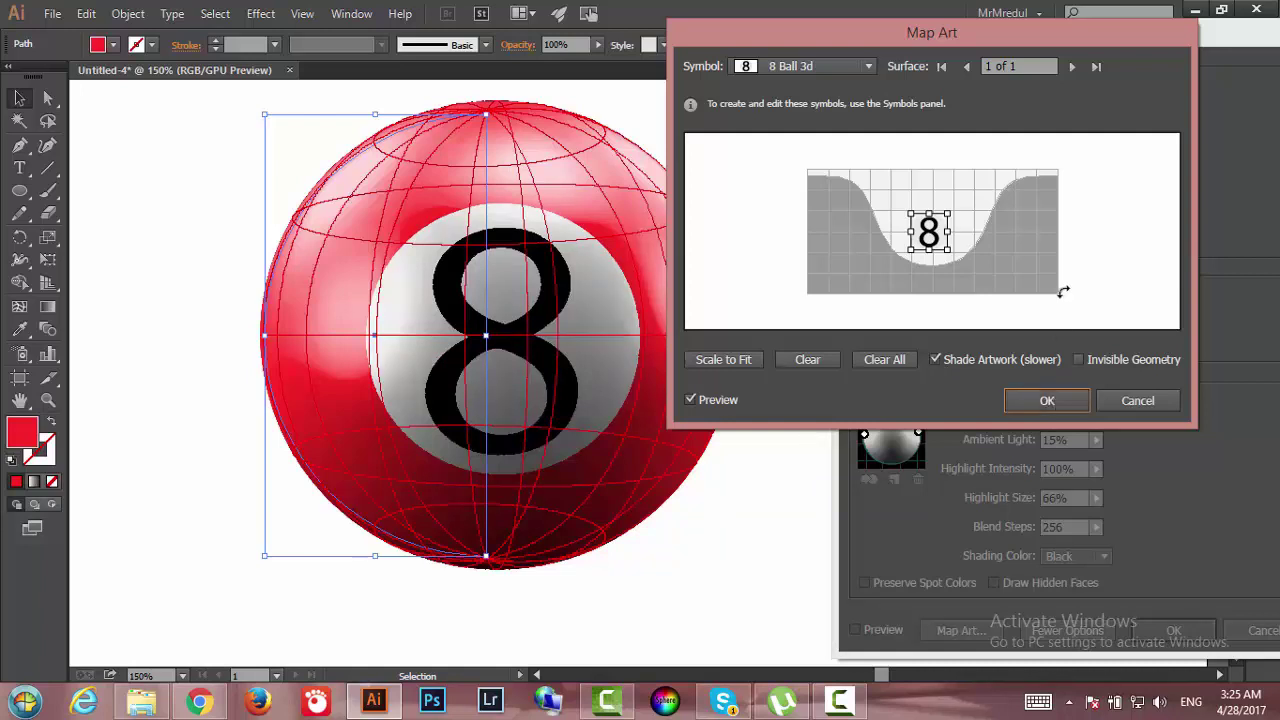
drag(938, 237, 935, 240)
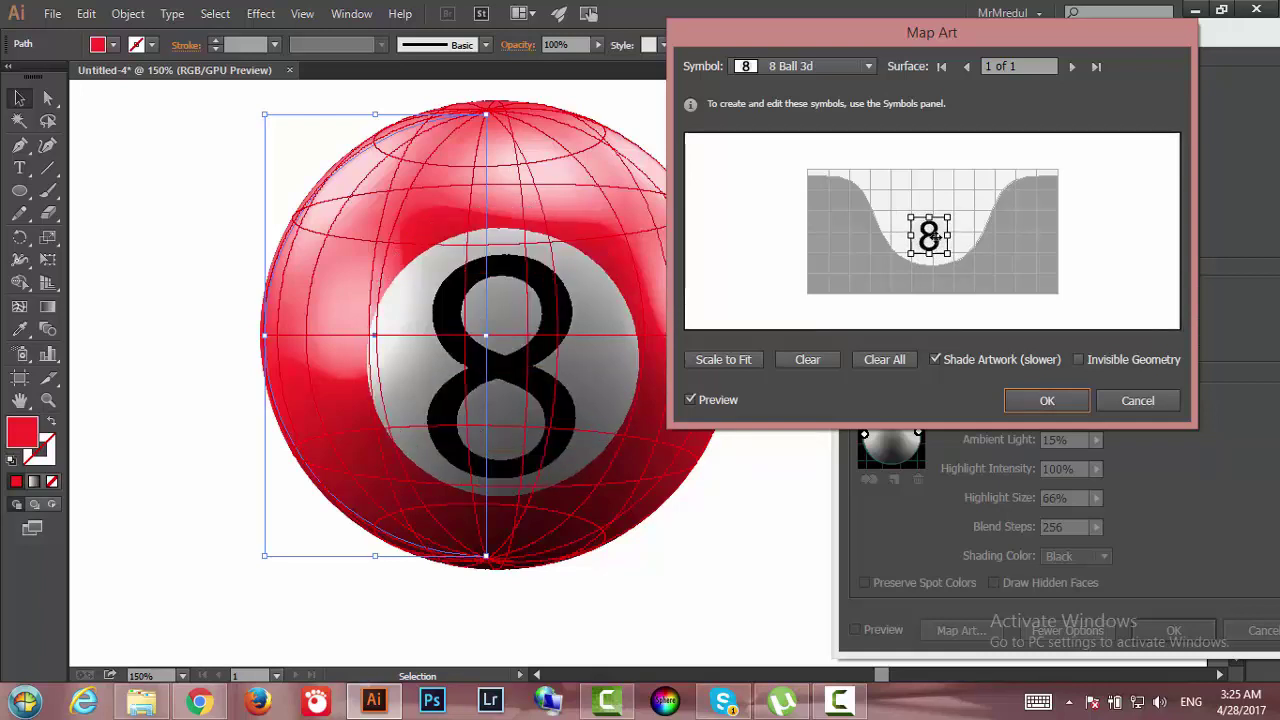
drag(935, 237, 933, 233)
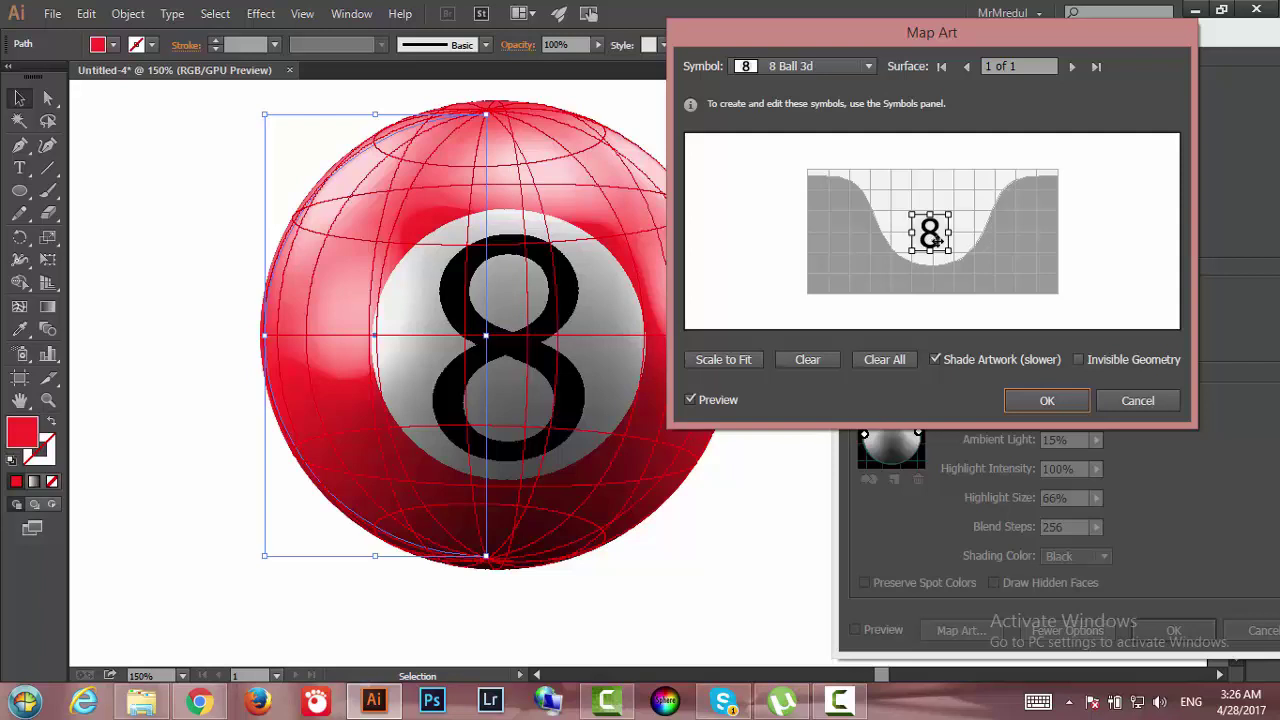
click(1044, 398)
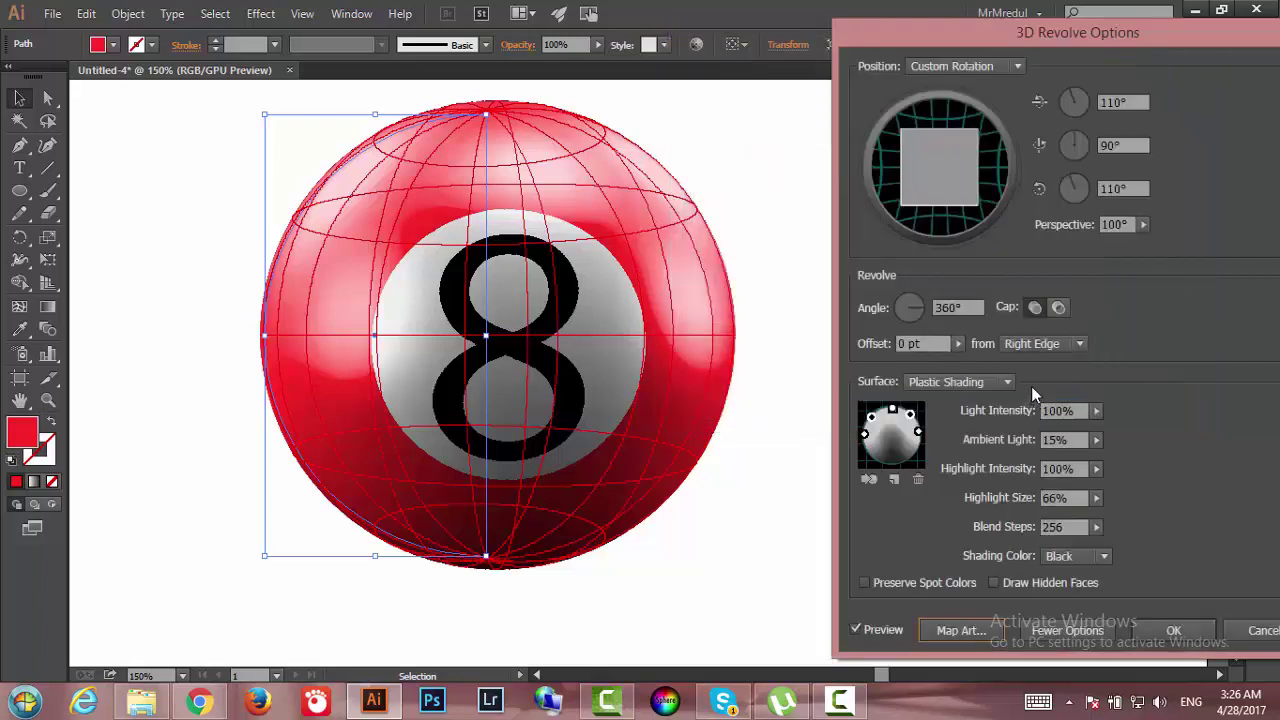
click(1172, 631)
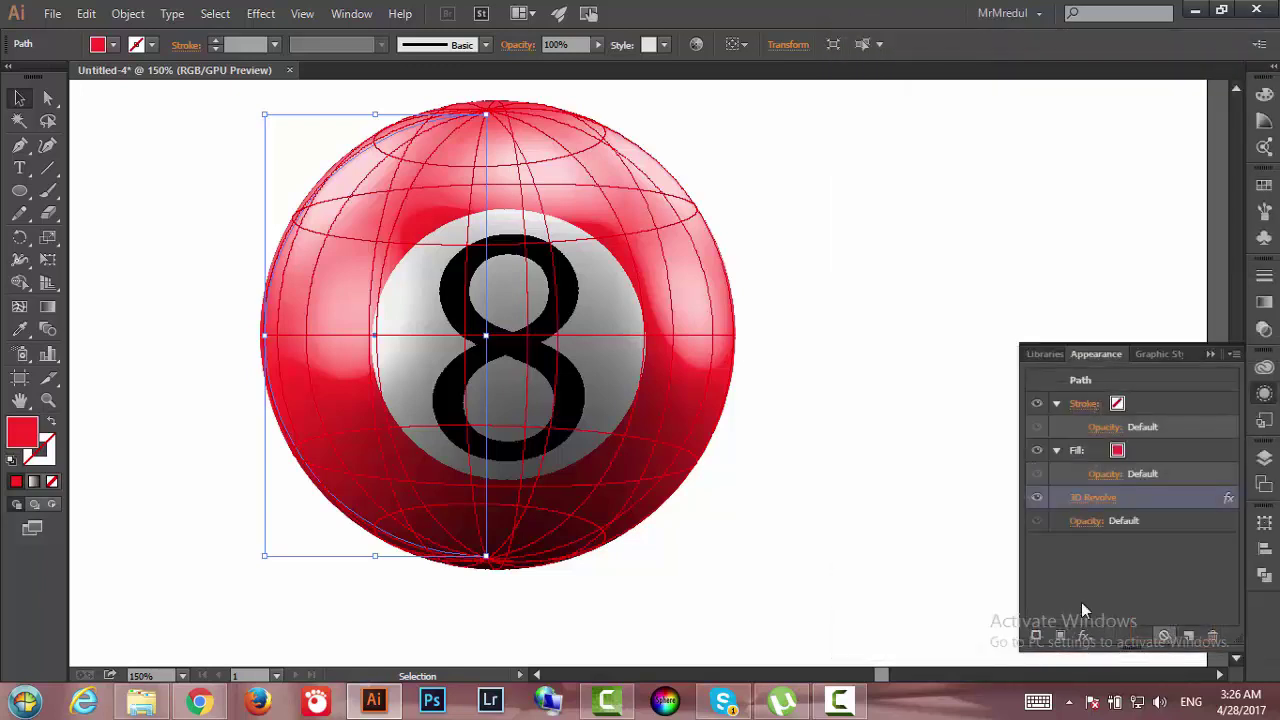
Deselect the ball and zoom in and out to inspect the finished 8-ball render.
click(470, 608)
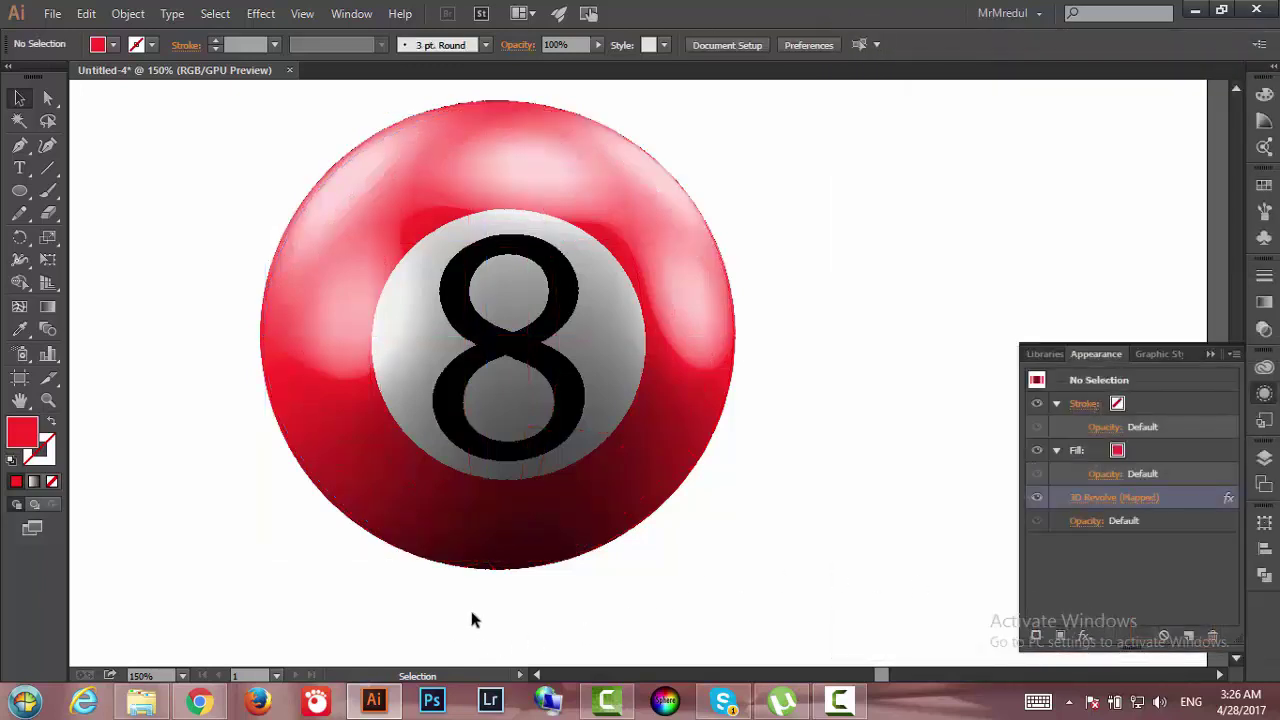
alt+scroll(450, 535, down, 2)
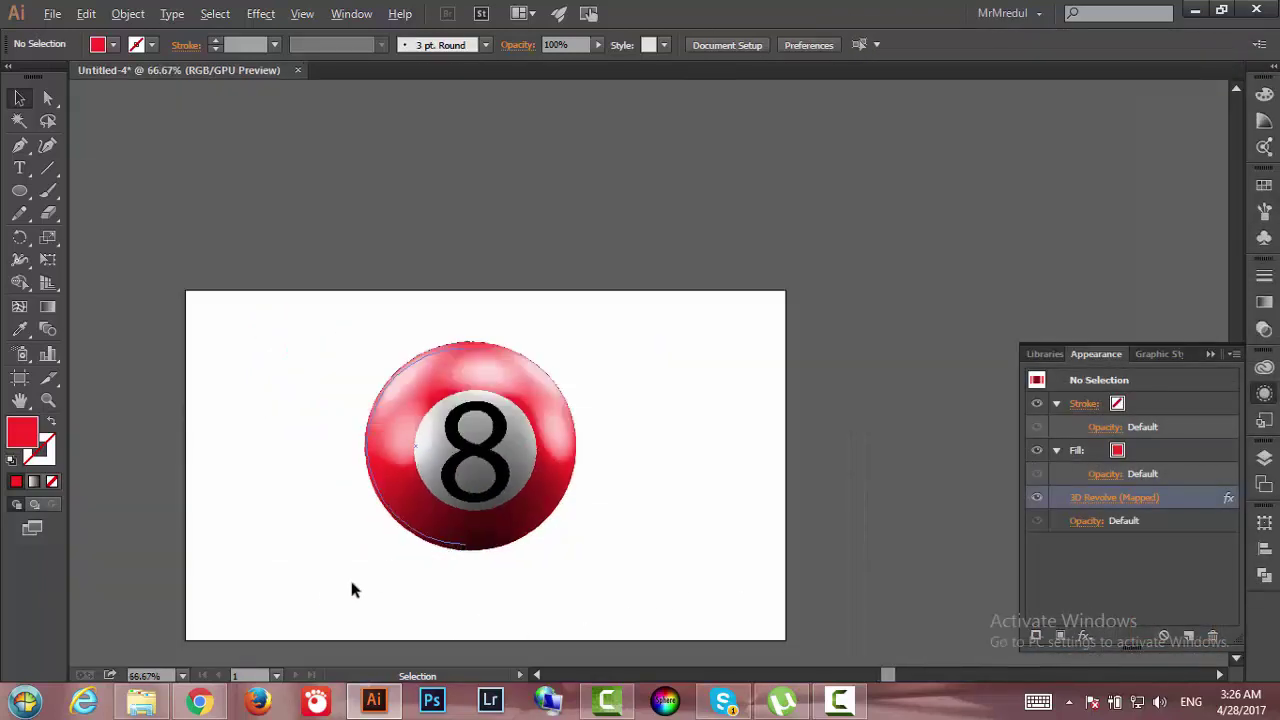
alt+scroll(340, 536, up, 2)
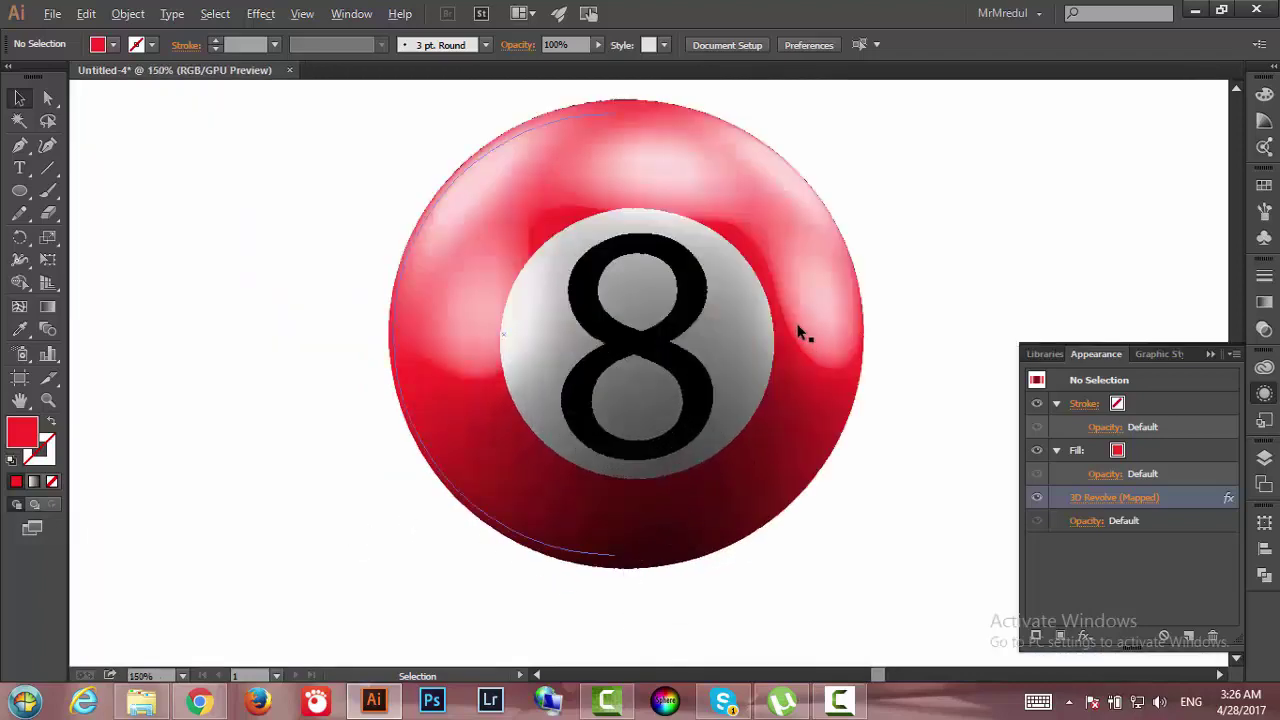
alt+scroll(800, 333, up, 2)
alt+scroll(841, 355, up, 1)
alt+scroll(850, 356, up, 2)
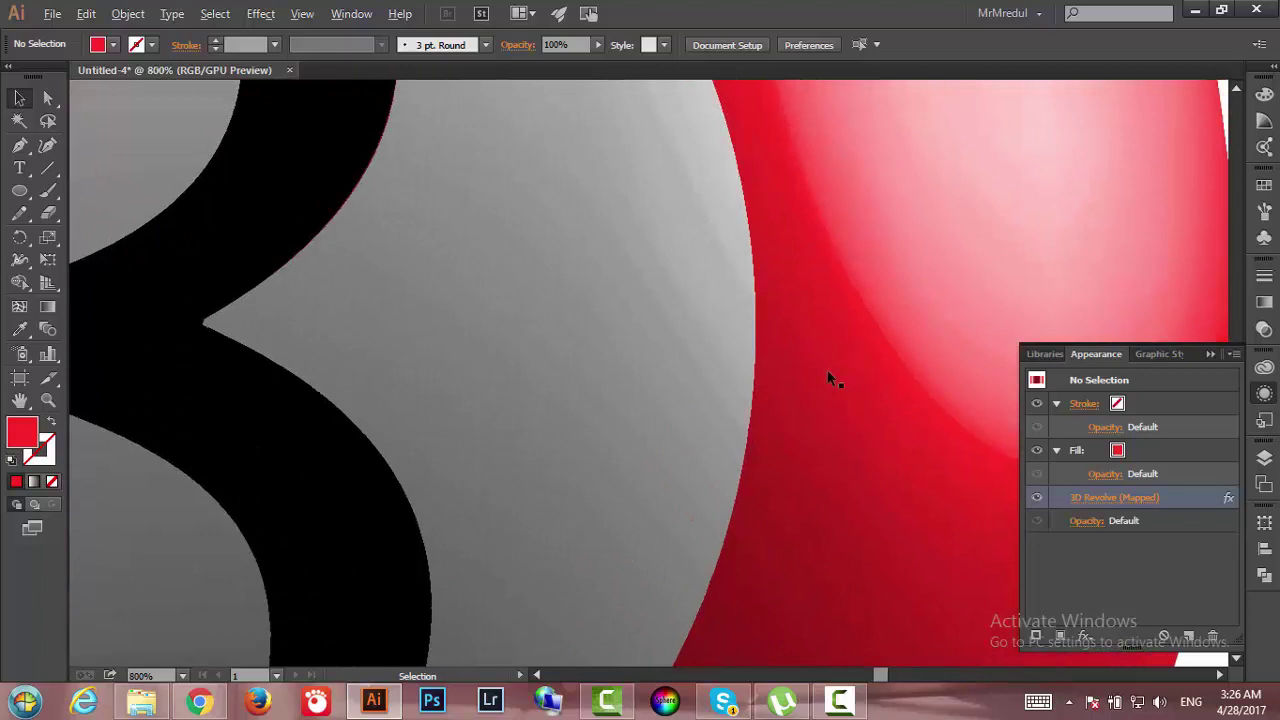
alt+scroll(827, 369, down, 2)
alt+scroll(826, 371, down, 3)
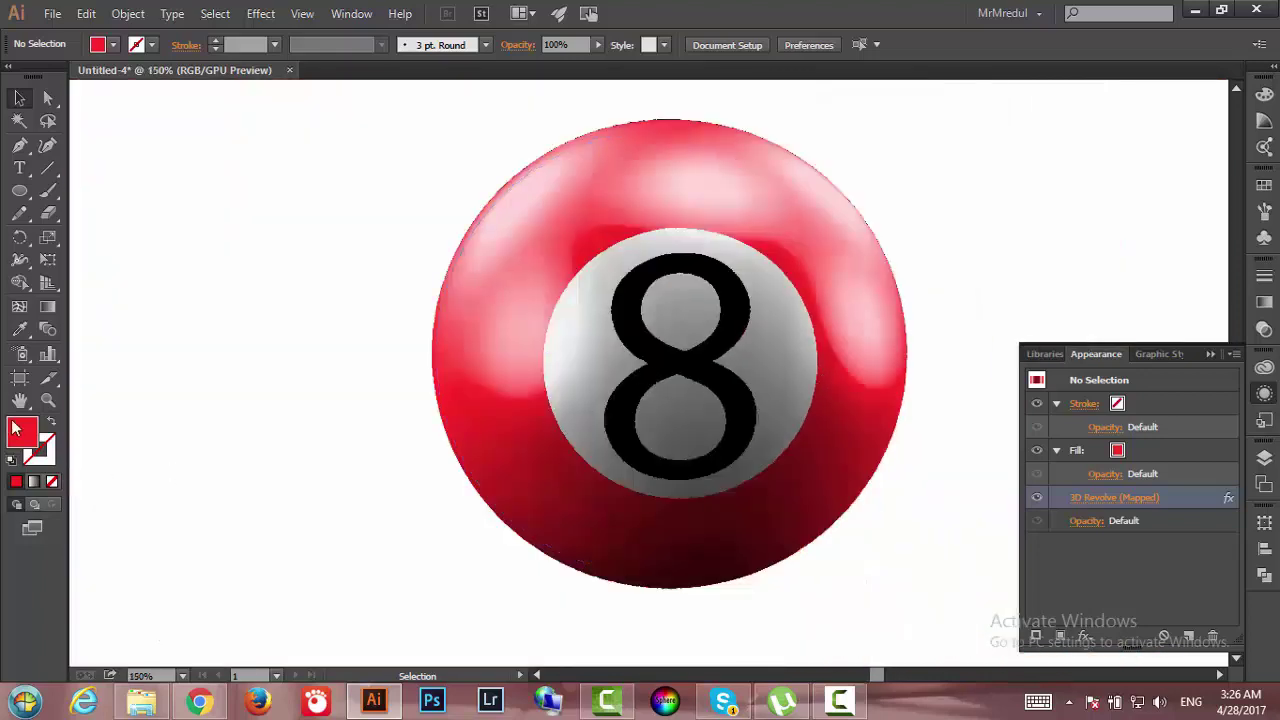
scroll(420, 500, down, 2)
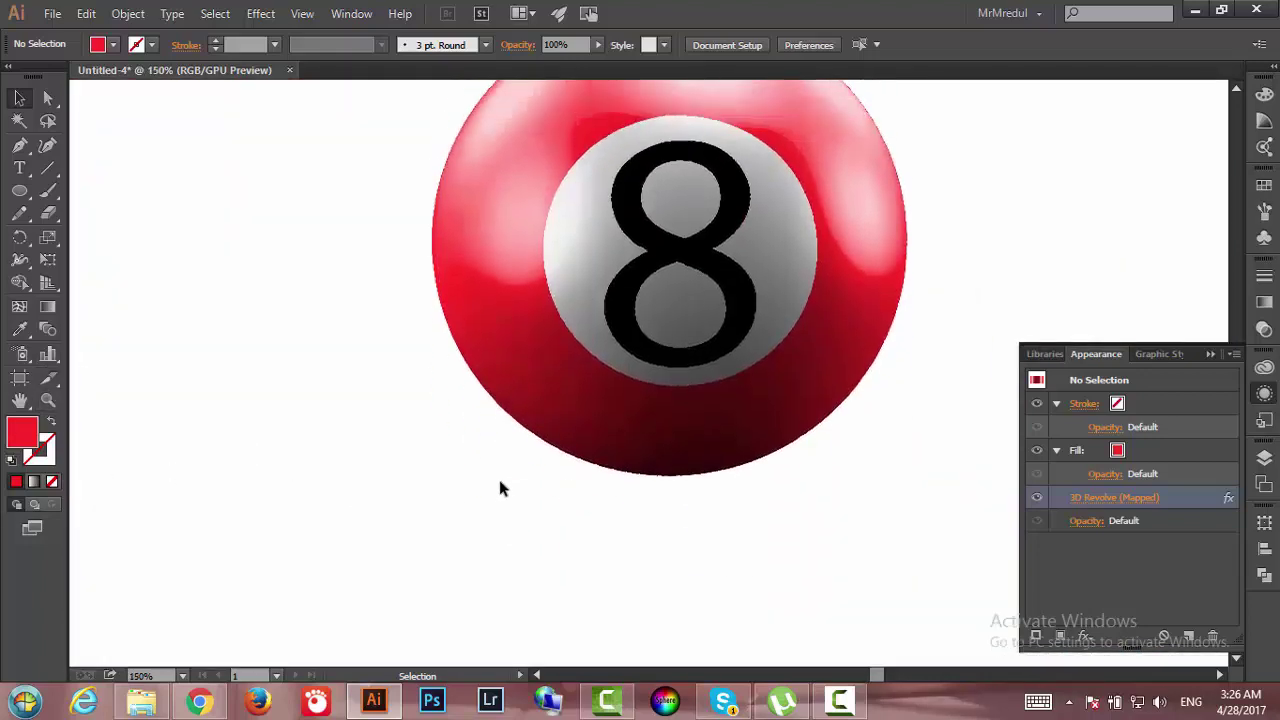
scroll(500, 486, up, 1)
Draw a flat ellipse under the ball with a reversed black-to-0%-opacity radial gradient.
click(19, 191)
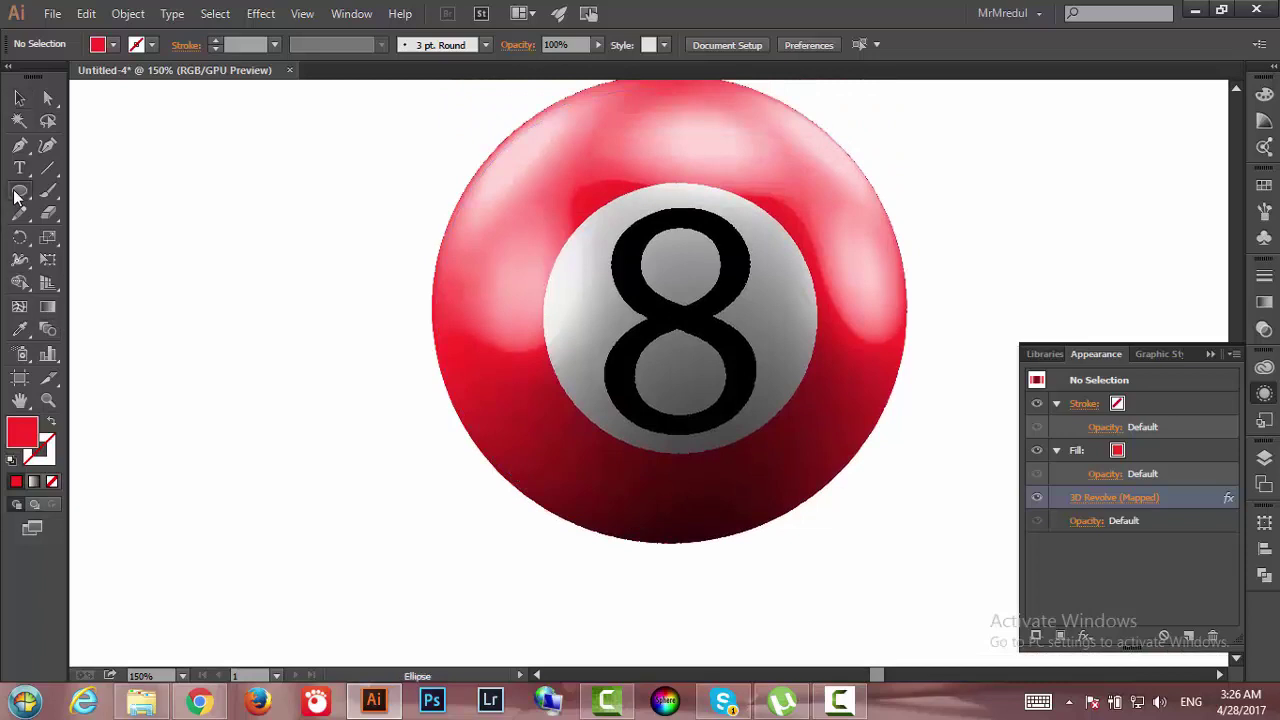
mouse_move(394, 530)
mouse_down()
mouse_move(879, 634)
mouse_move(976, 602)
mouse_up()
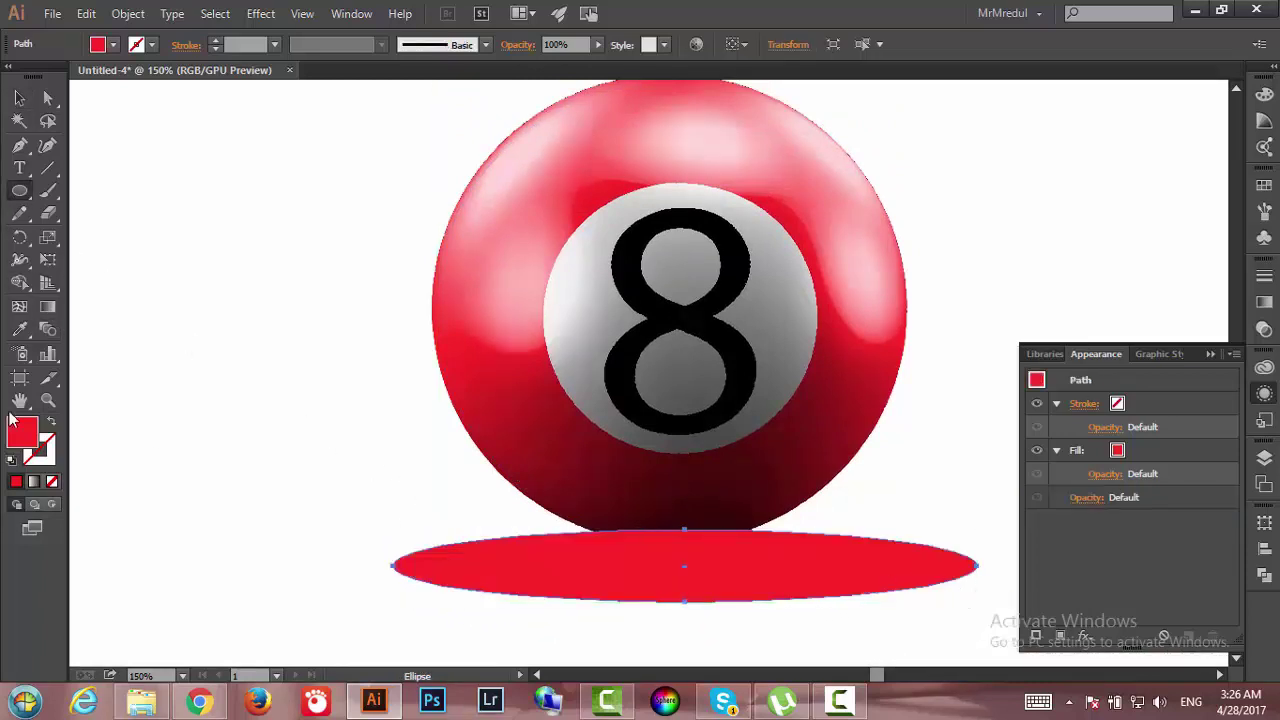
click(1212, 353)
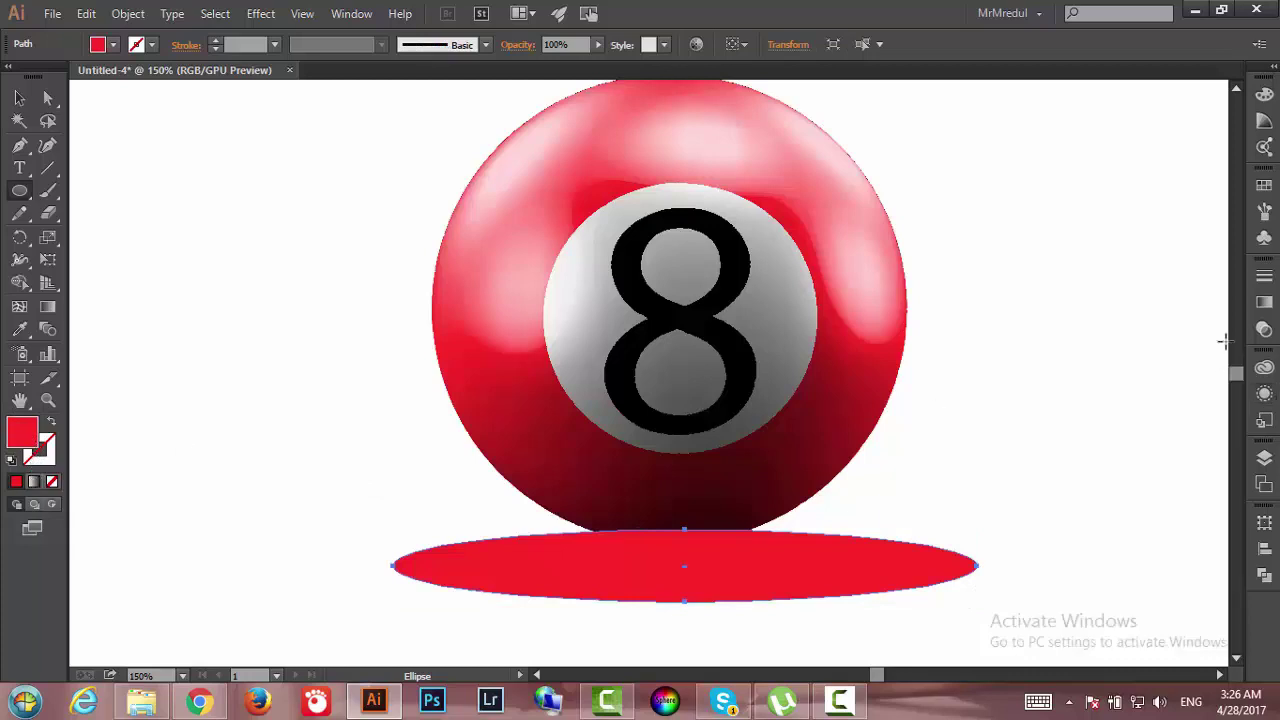
click(1264, 302)
click(1048, 296)
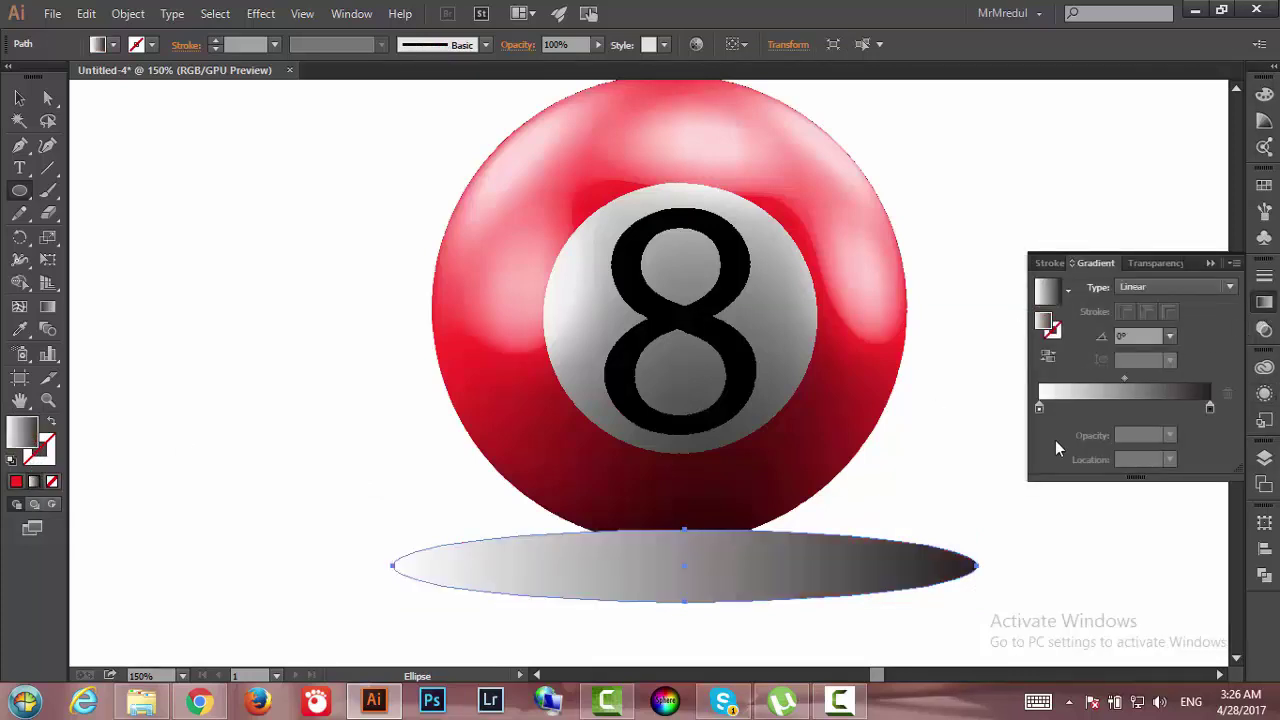
click(1049, 361)
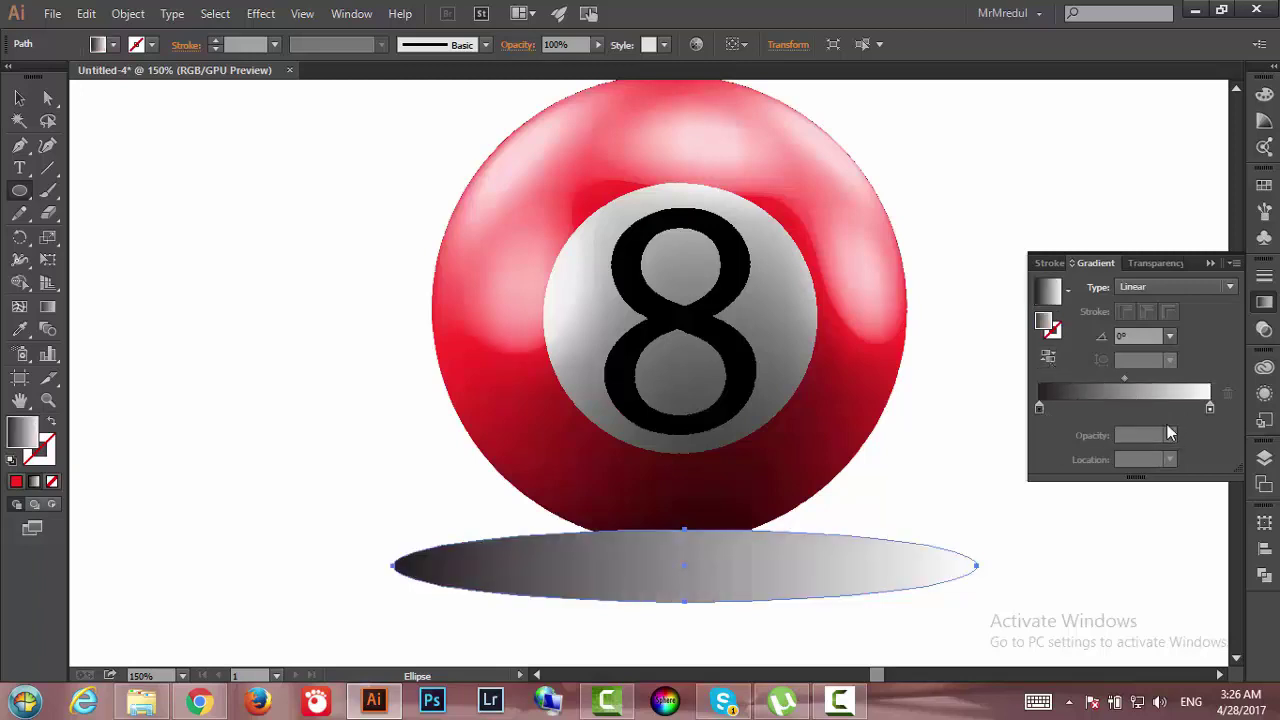
click(1211, 411)
click(1170, 435)
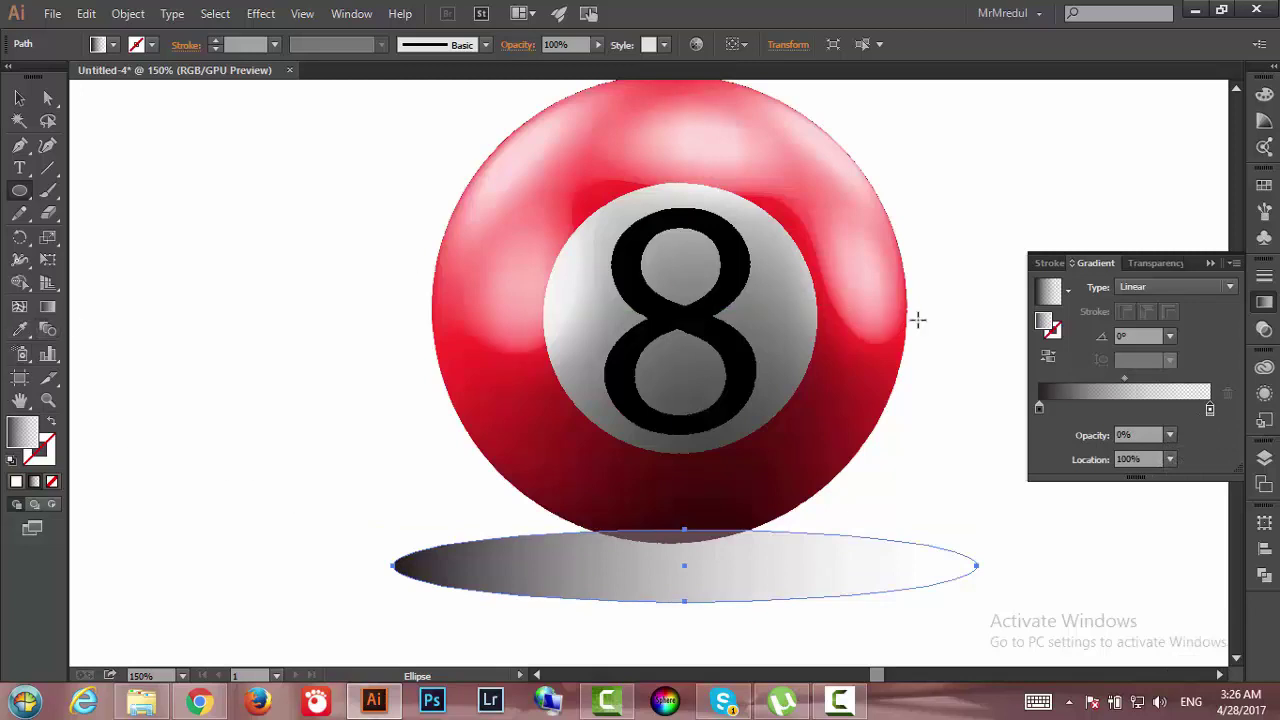
click(1120, 287)
click(1140, 328)
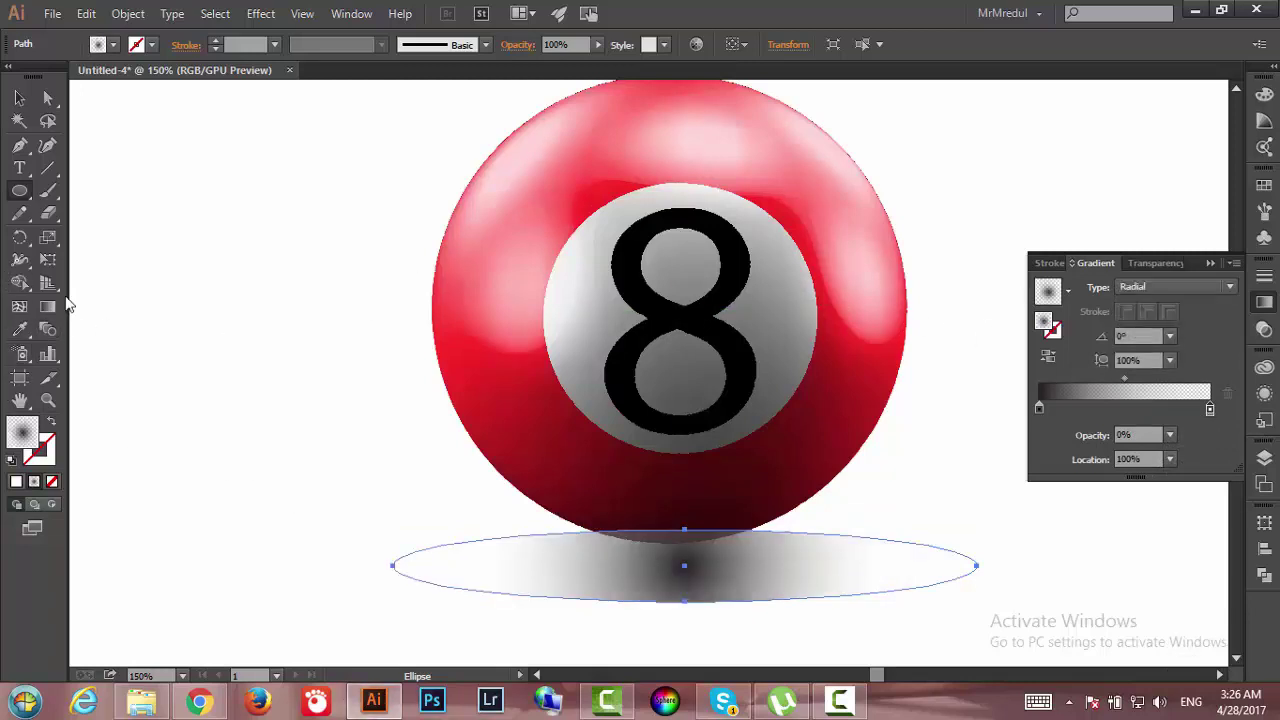
Reshape the radial gradient on the ellipse, centring it under the ball and flattening it.
click(48, 306)
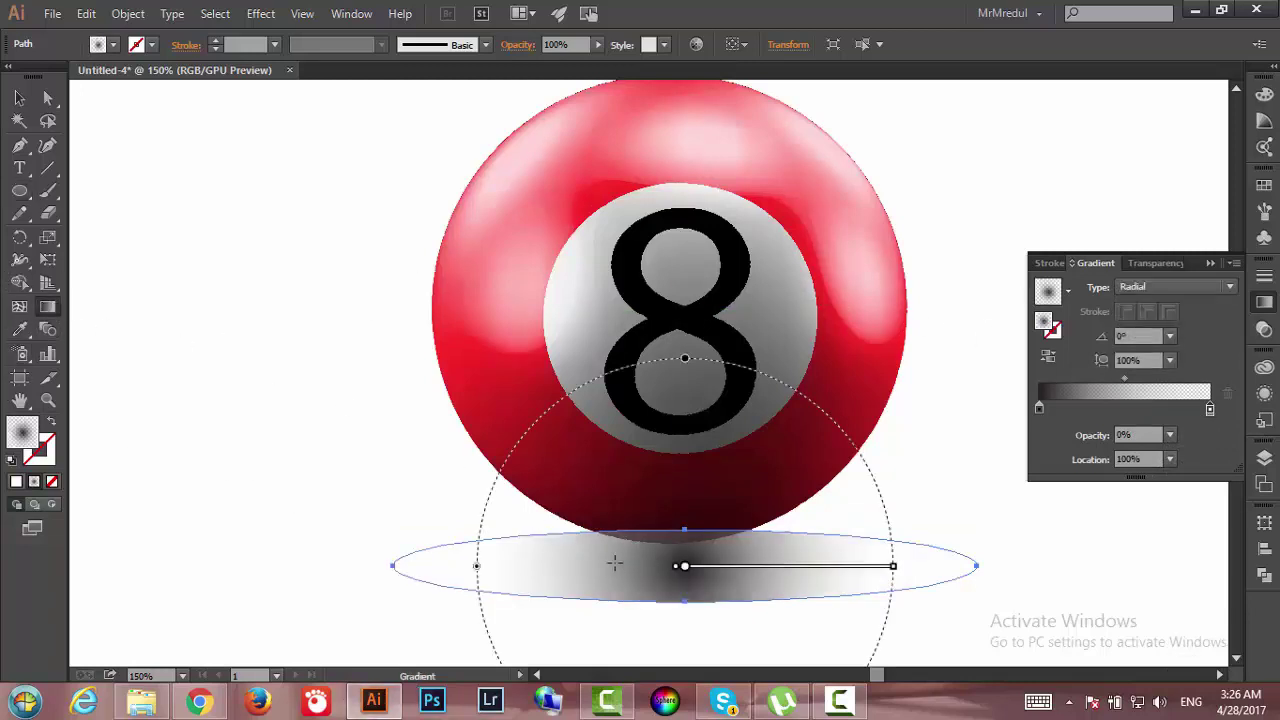
drag(614, 563, 745, 575)
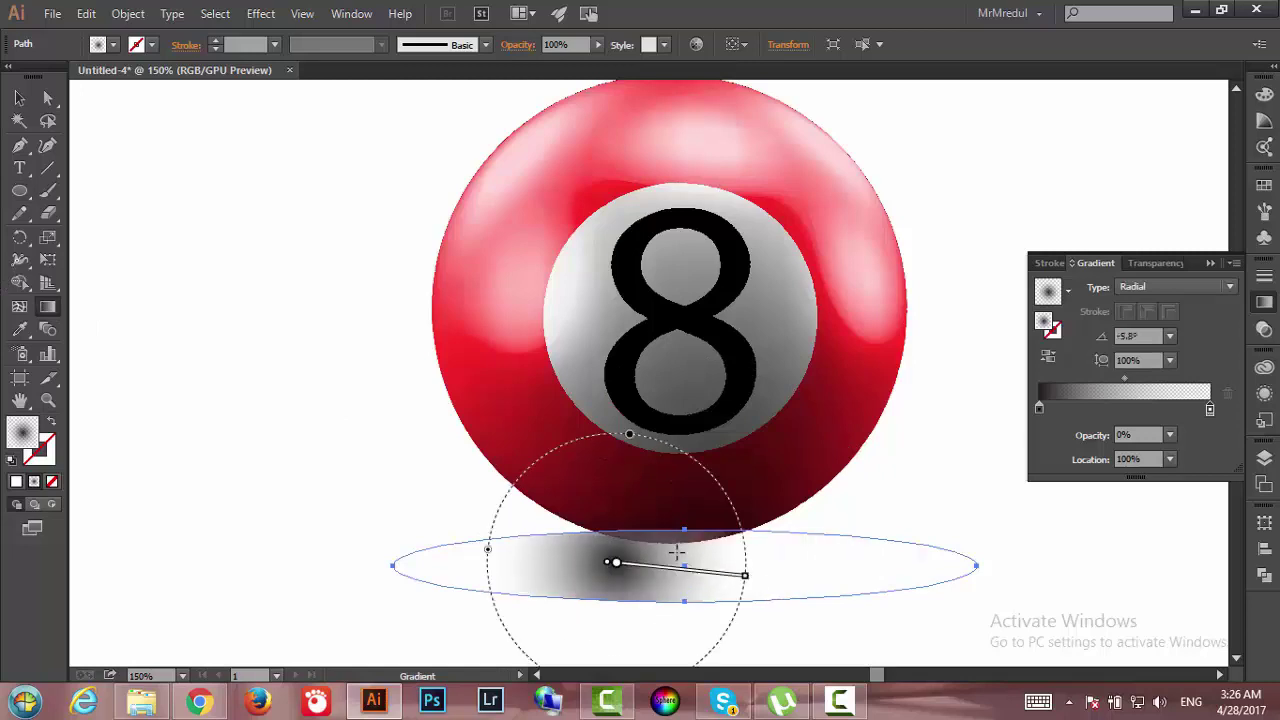
drag(616, 562, 680, 566)
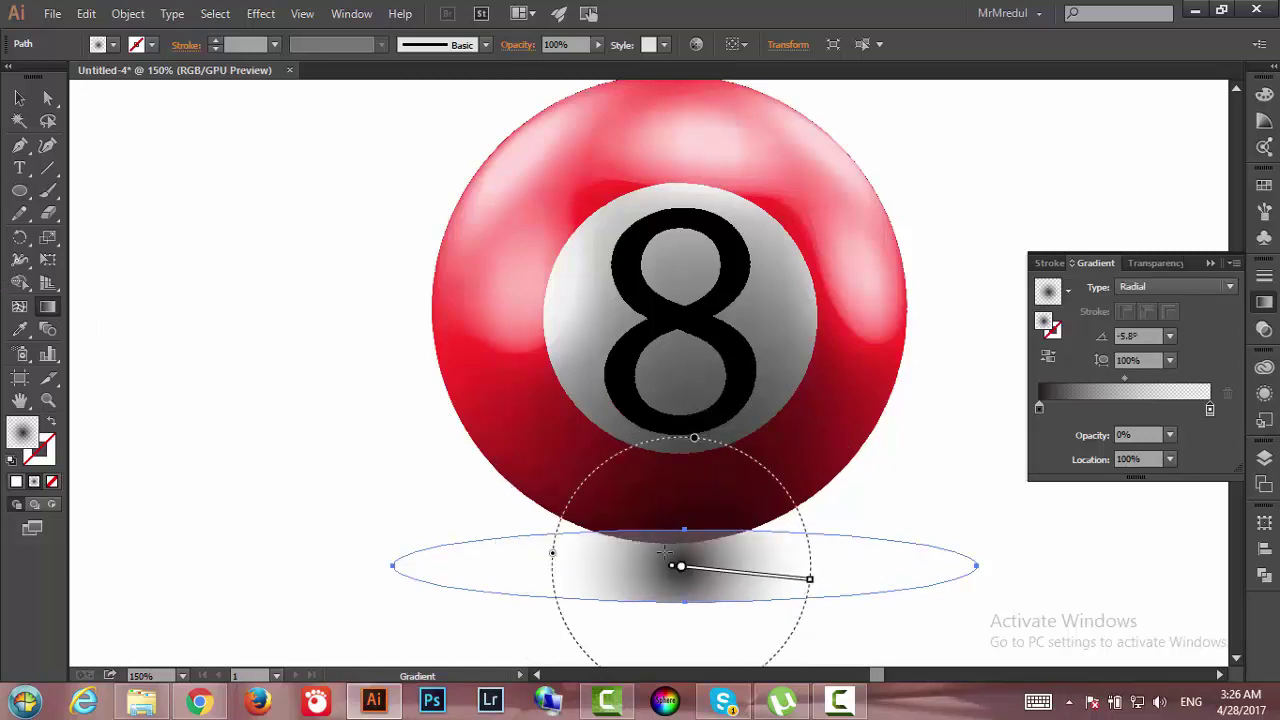
drag(809, 578, 889, 556)
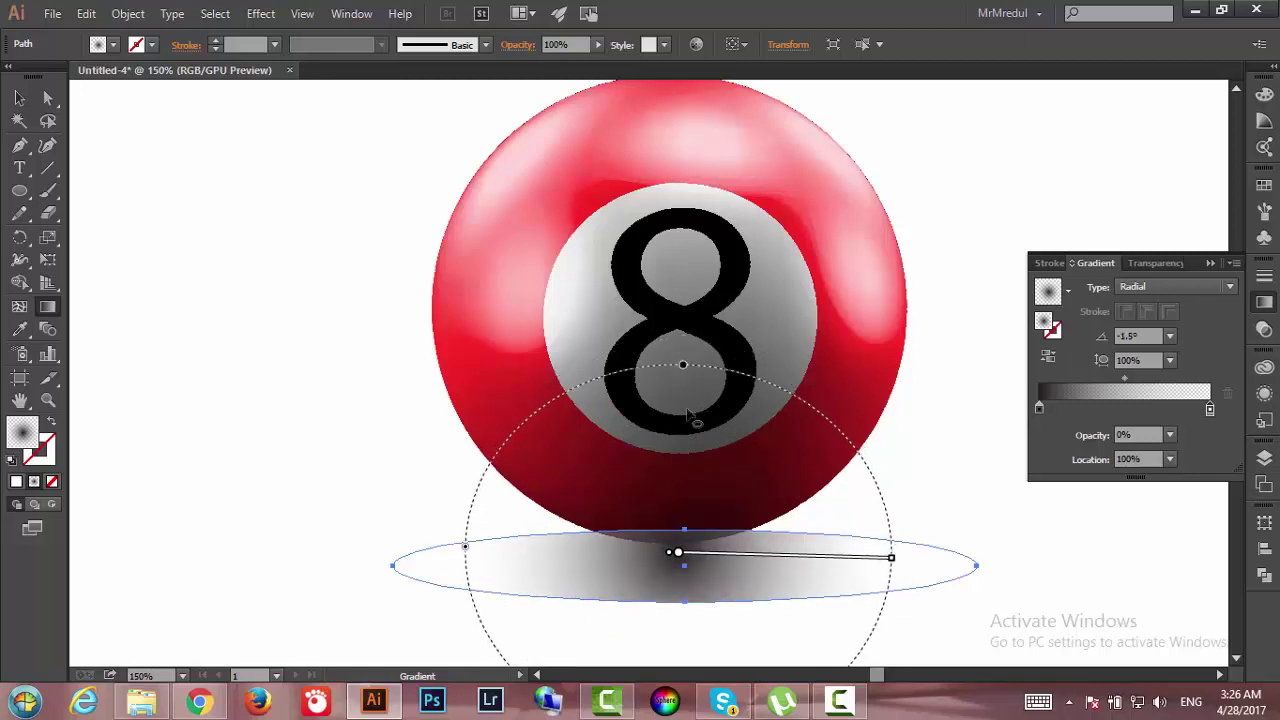
drag(684, 342, 686, 567)
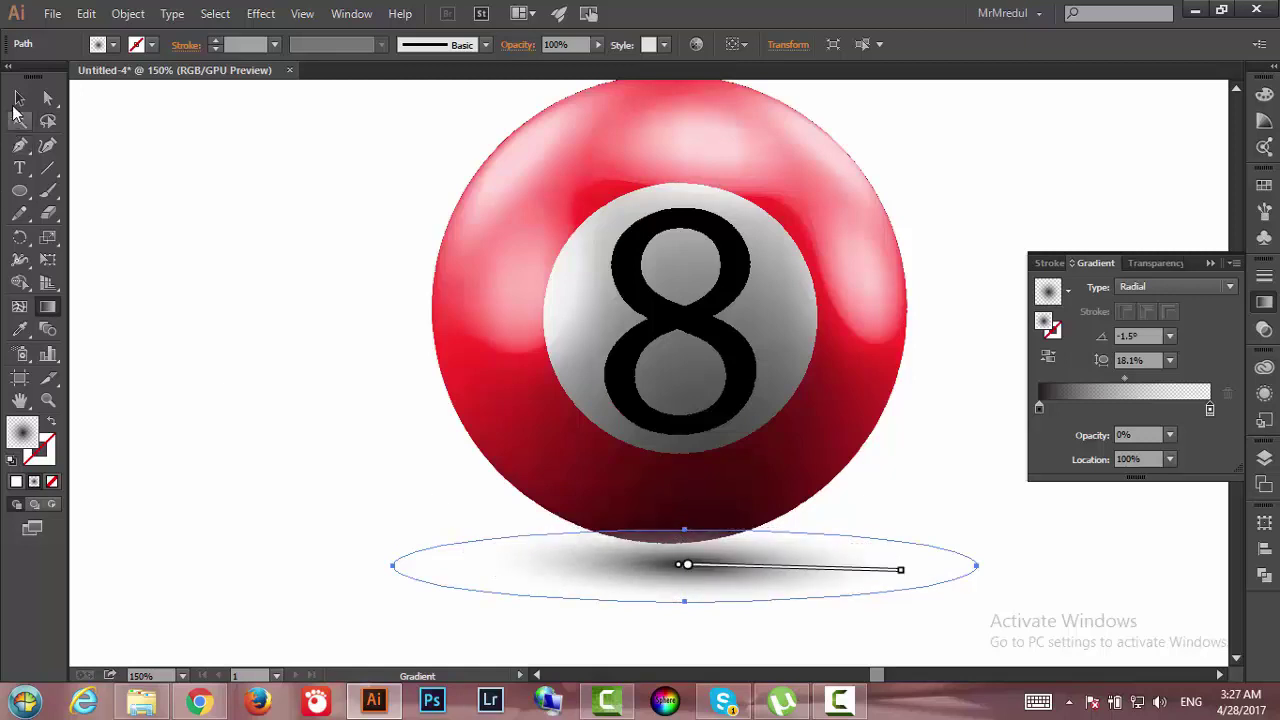
Send the shadow ellipse behind the ball, tuck it under the base, and fit the artboard.
key(v)
drag(660, 568, 643, 557)
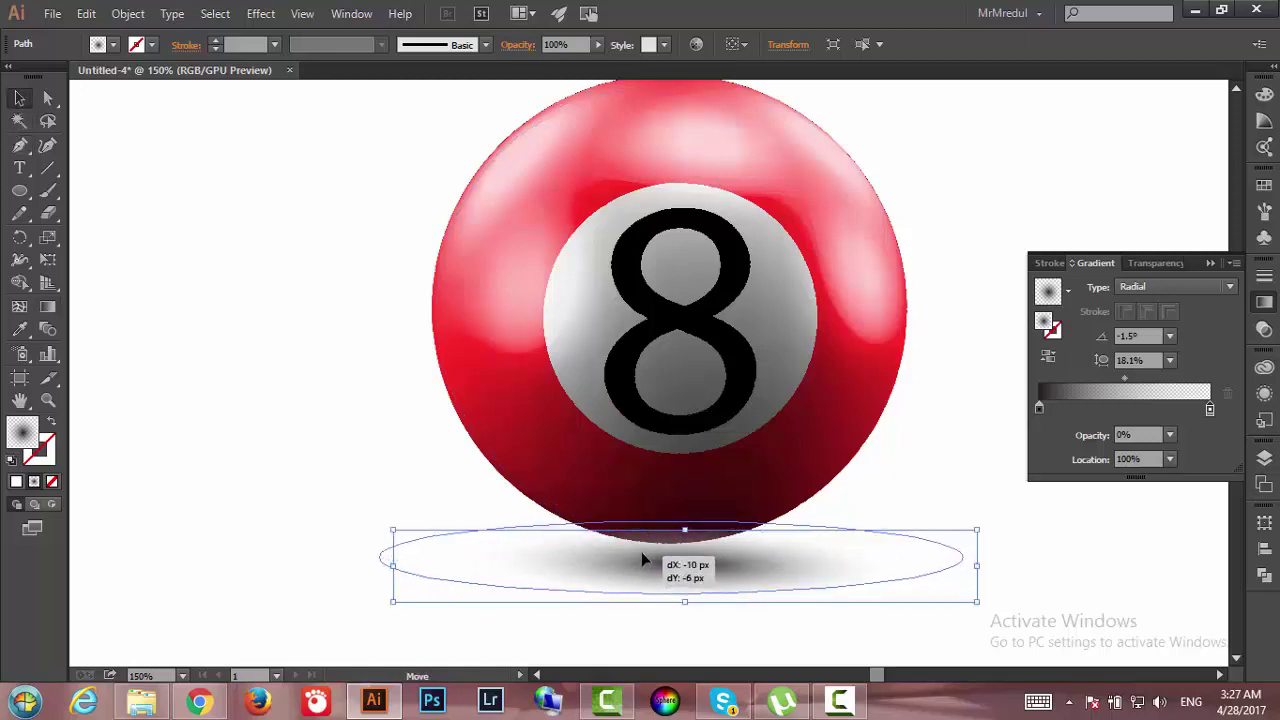
right_click(643, 552)
mouse_move(694, 516)
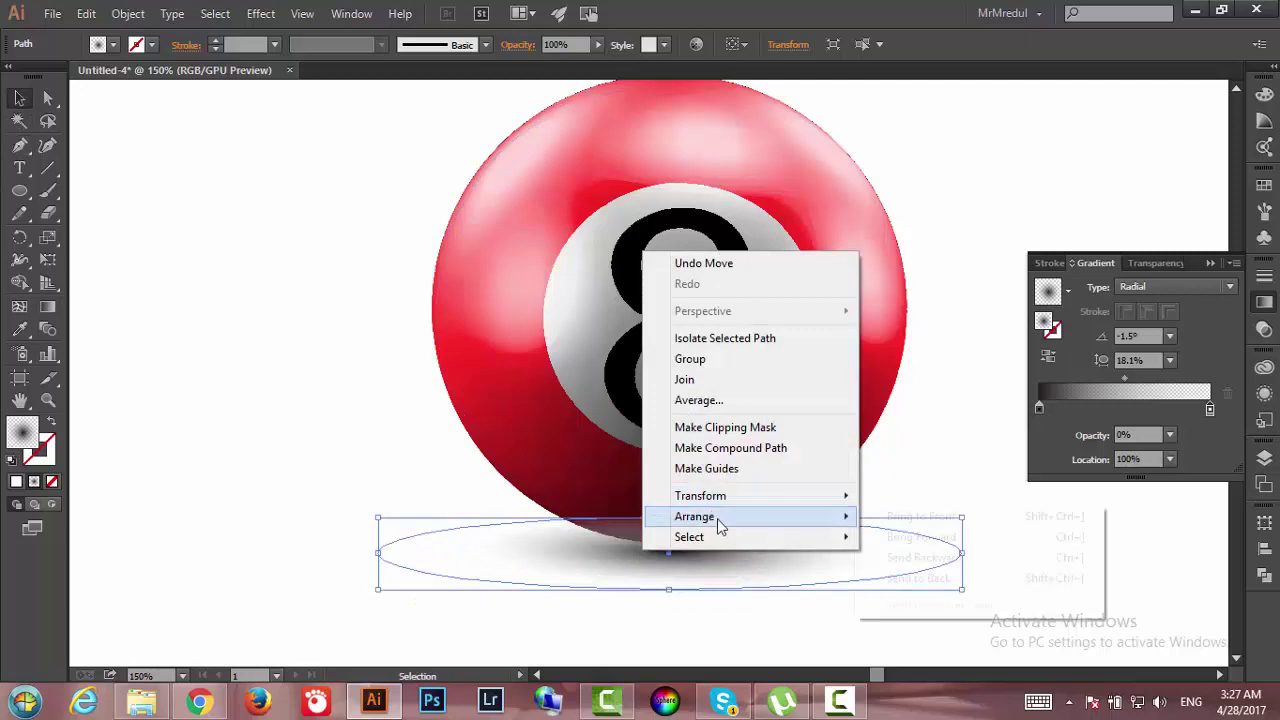
click(955, 580)
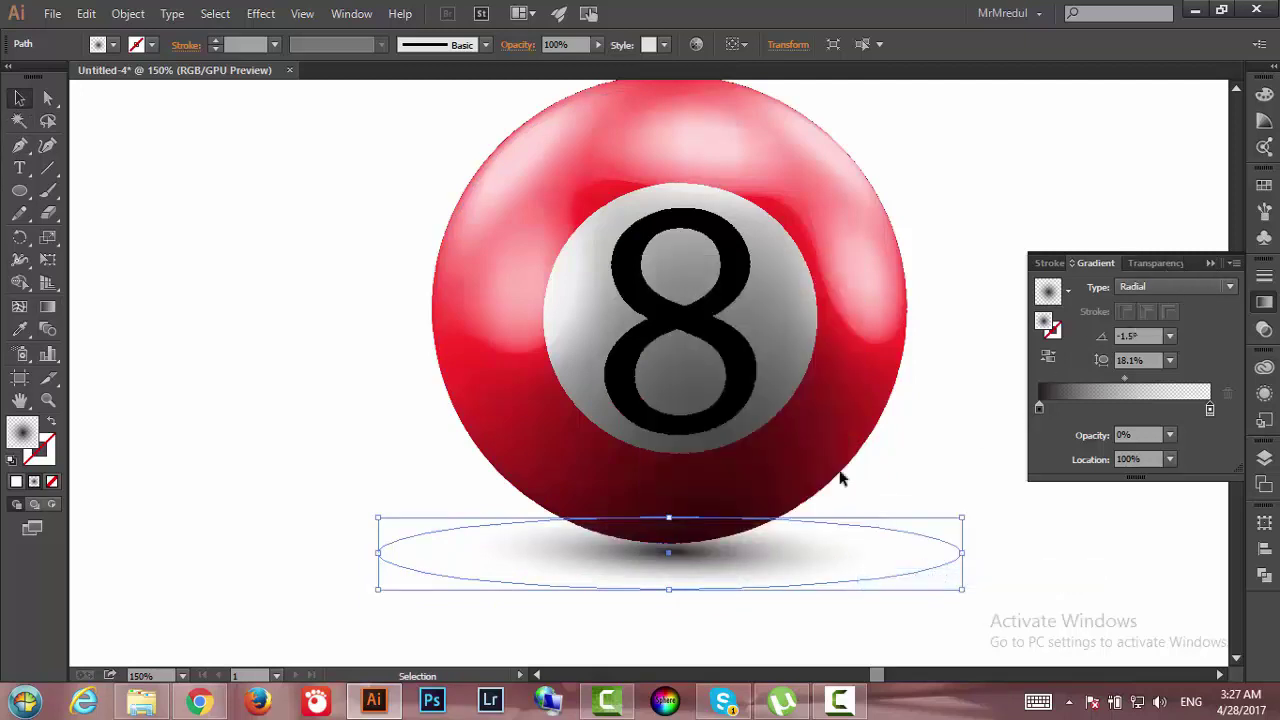
drag(668, 557, 675, 556)
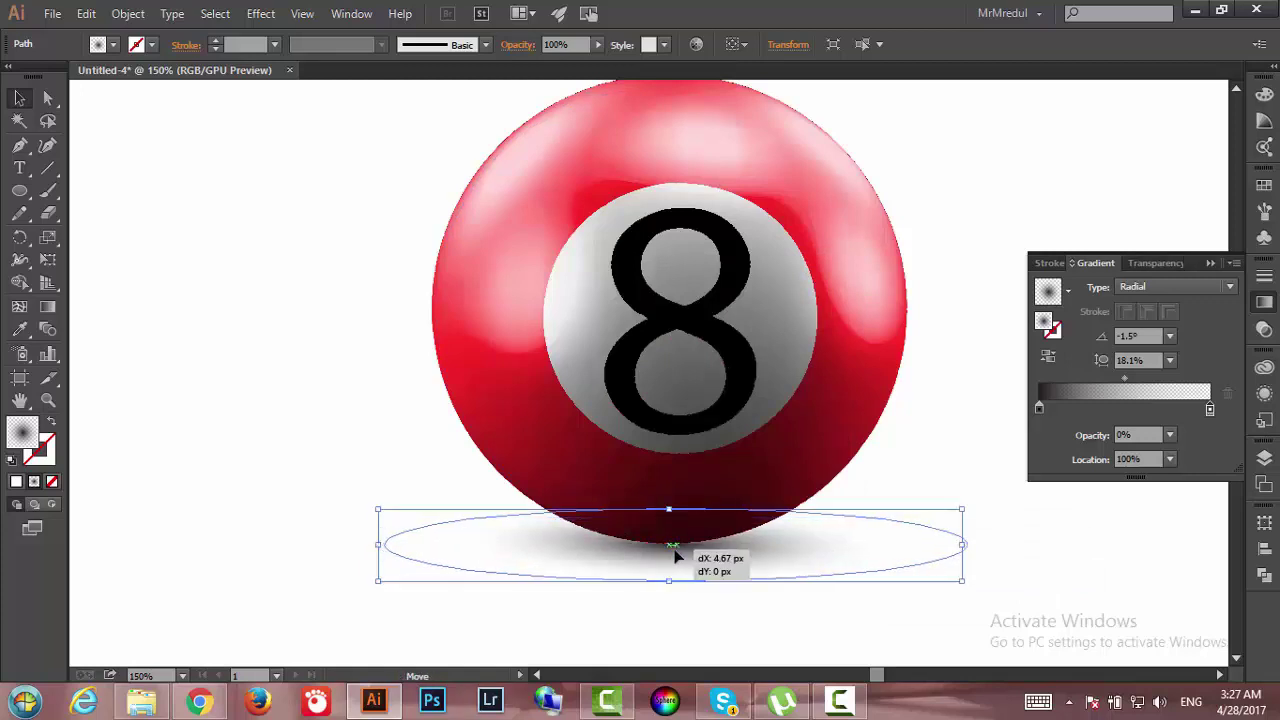
click(247, 415)
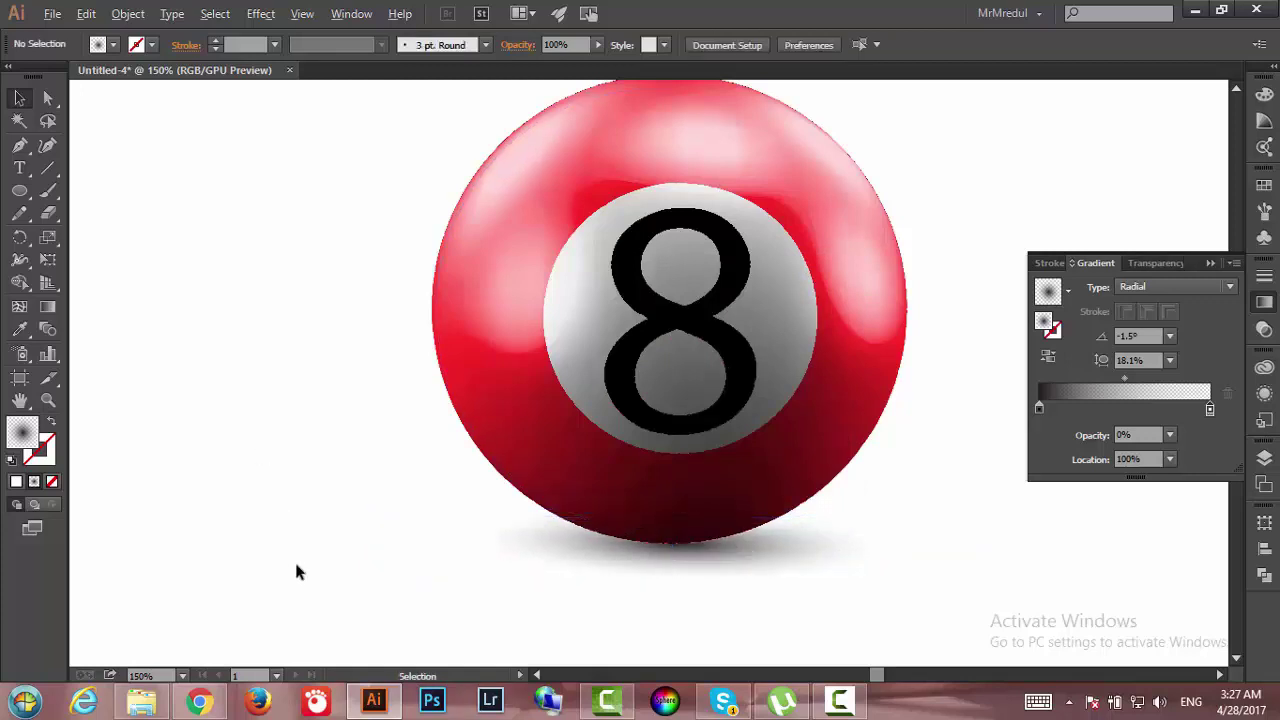
key(ctrl+0)
Try shrinking the ball and shadow together, then undo back to their original size.
scroll(284, 577, up, 1)
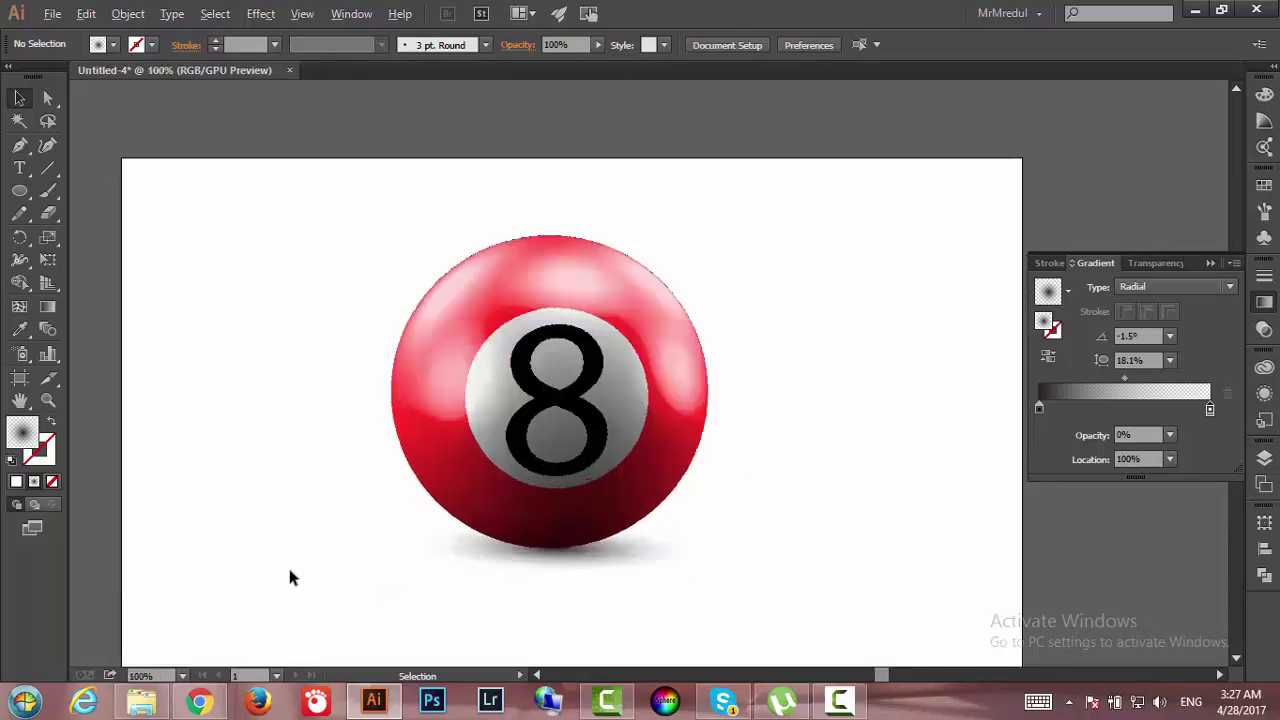
drag(333, 240, 766, 648)
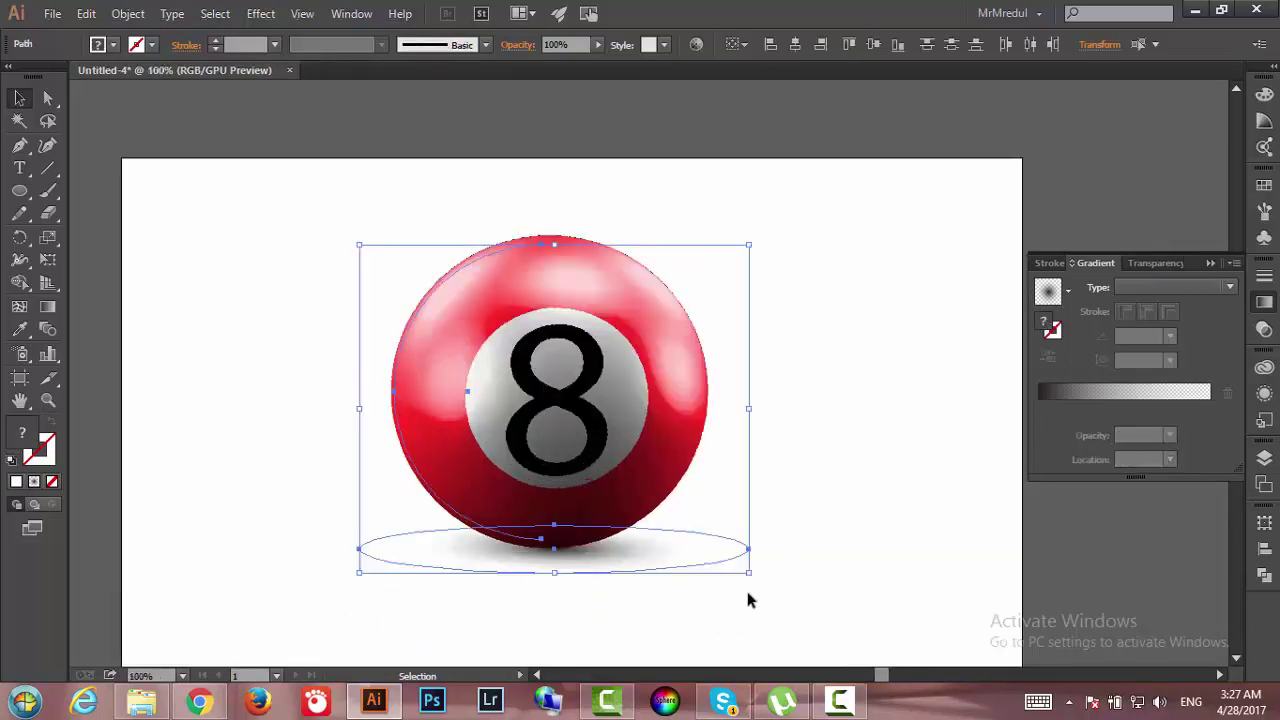
drag(748, 244, 704, 341)
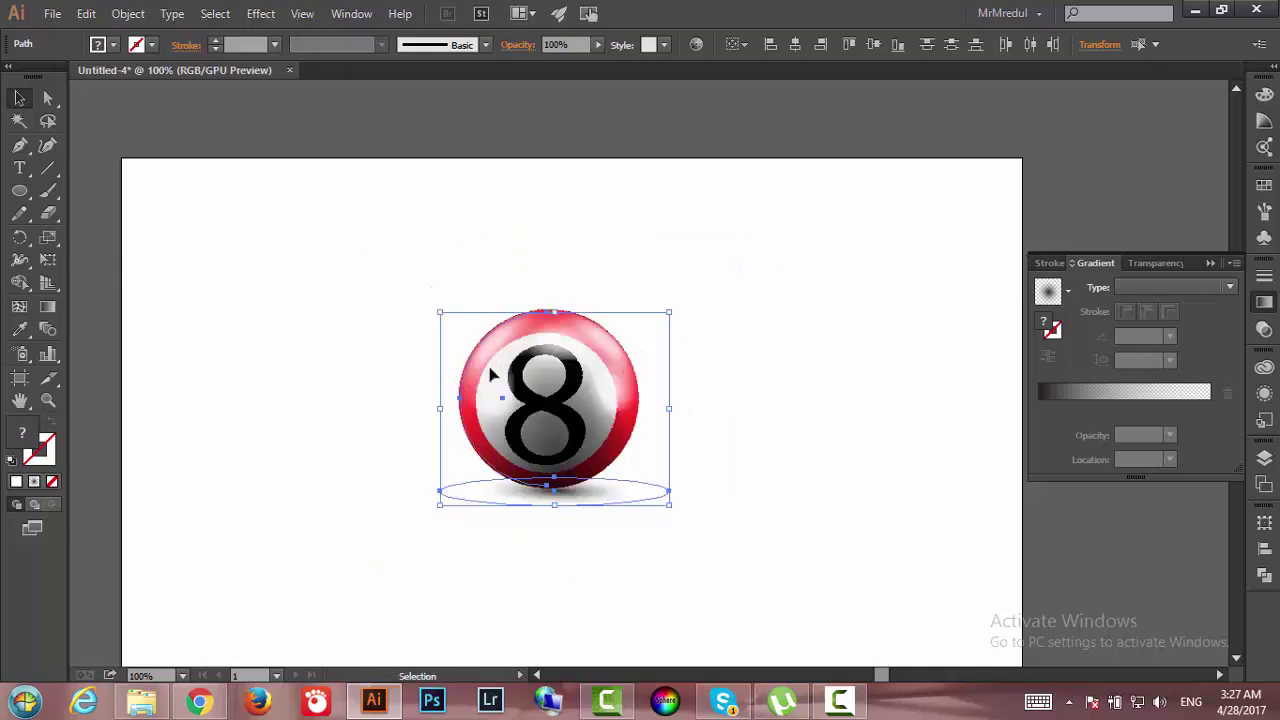
click(284, 401)
scroll(533, 455, up, 3)
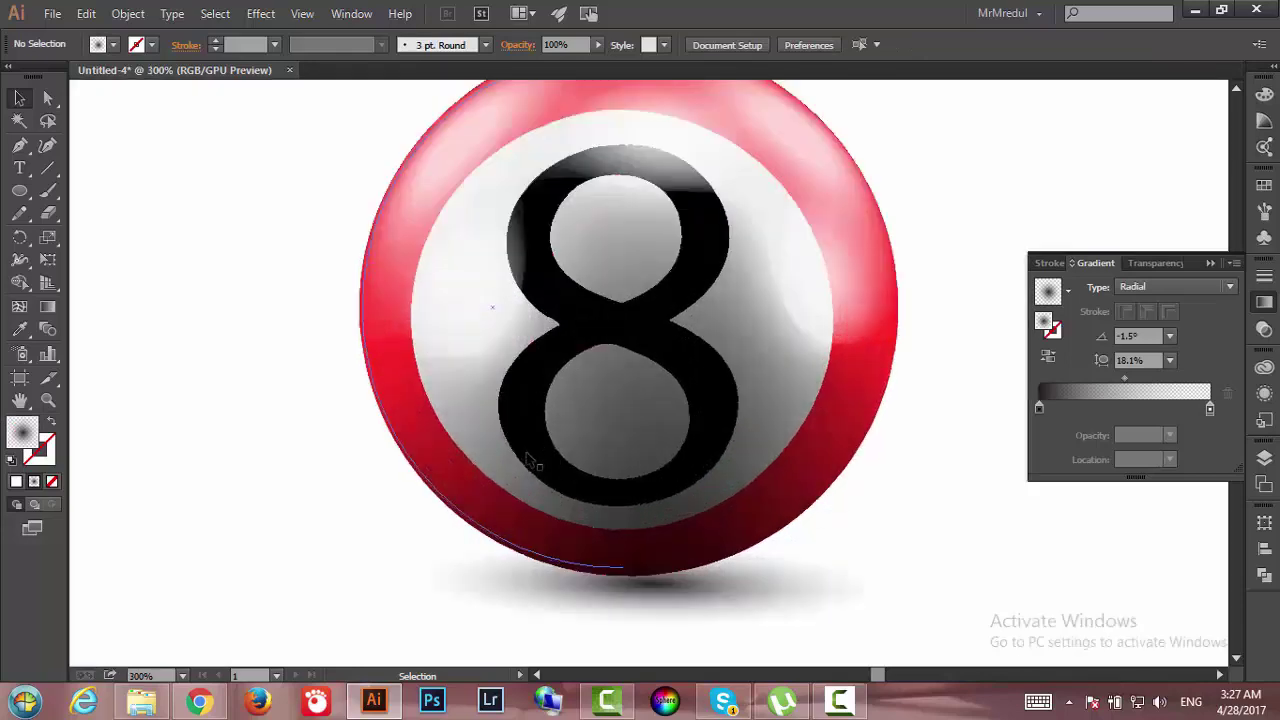
key(z)
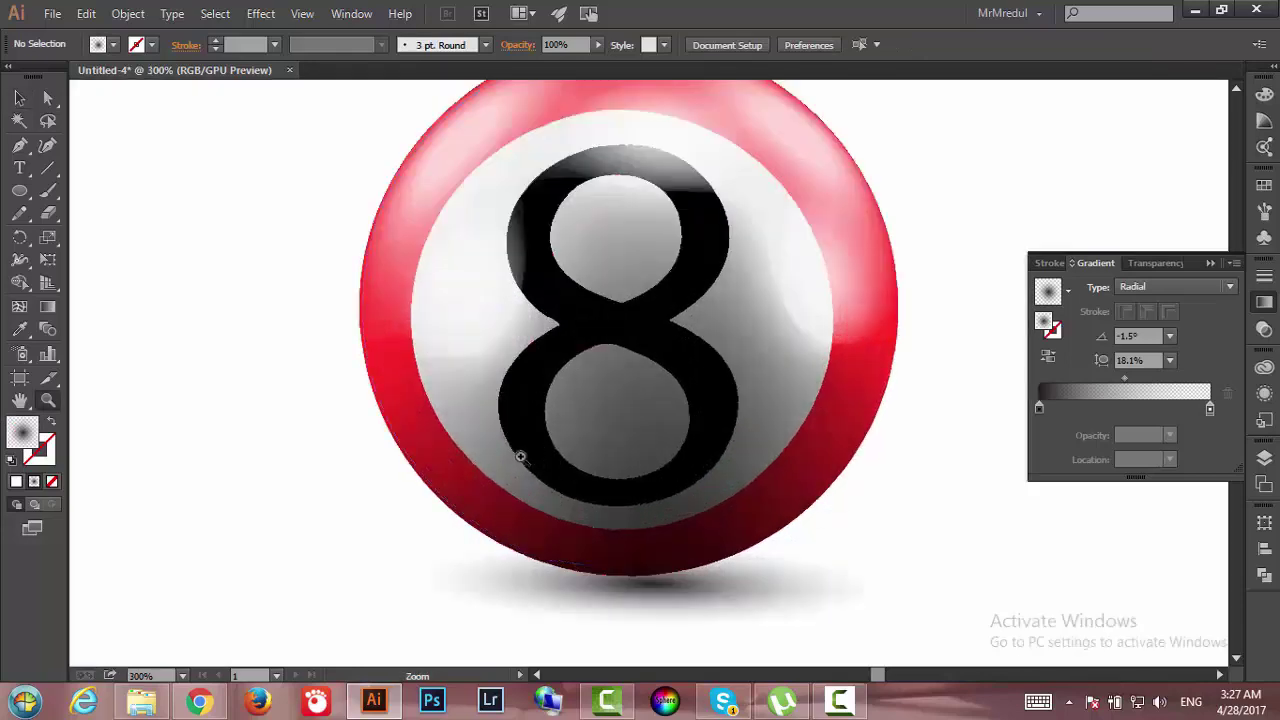
scroll(501, 549, down, 2)
key(v)
click(503, 560)
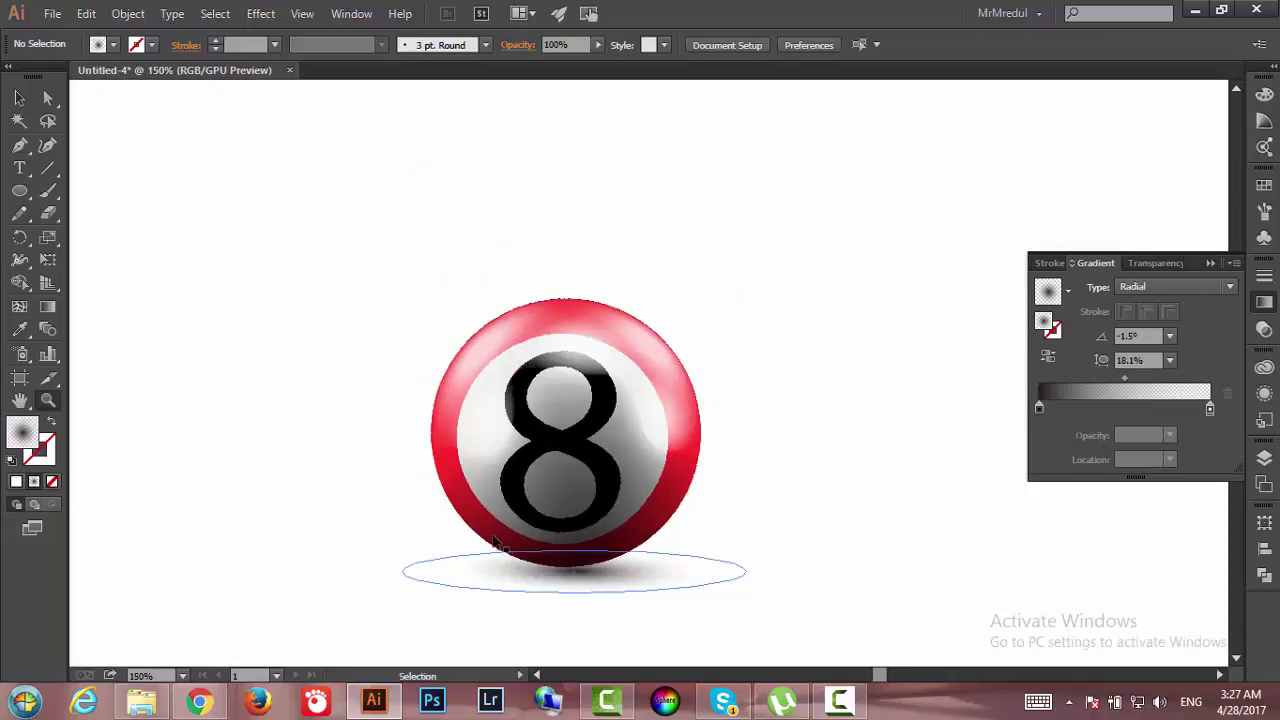
ctrl+click(437, 530)
scroll(337, 508, up, 2)
scroll(337, 503, up, 2)
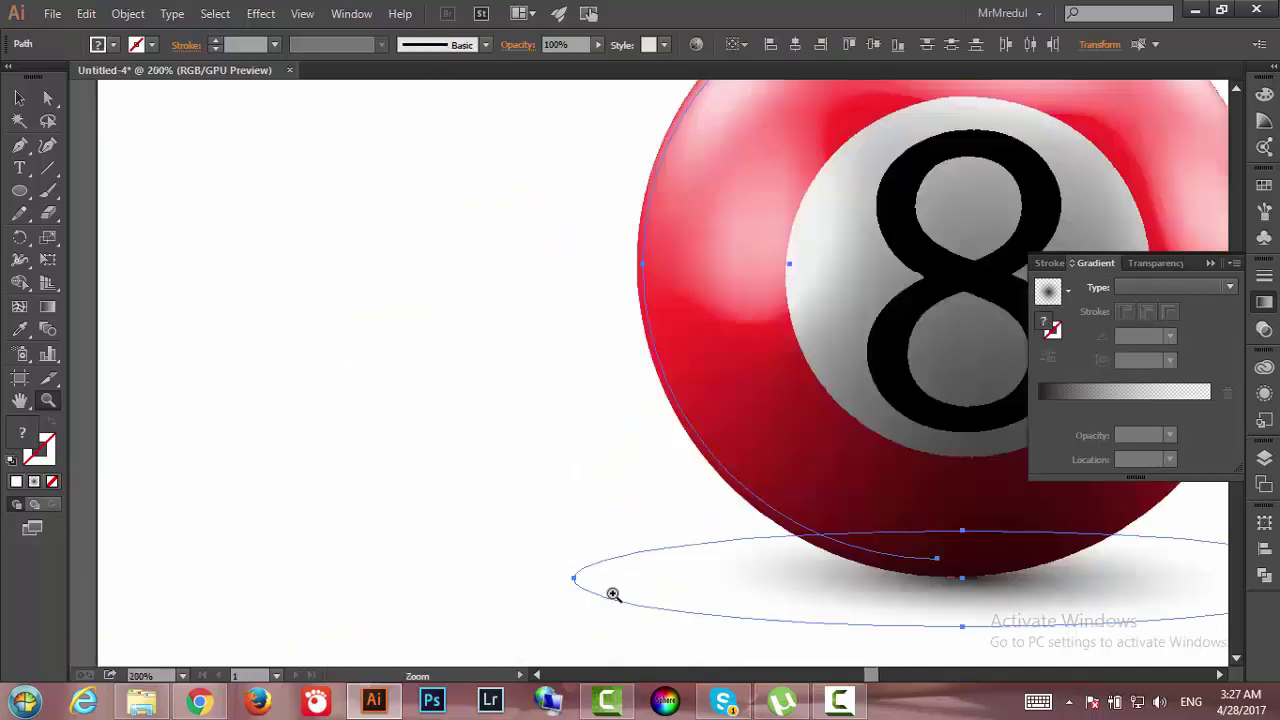
key(ctrl+1)
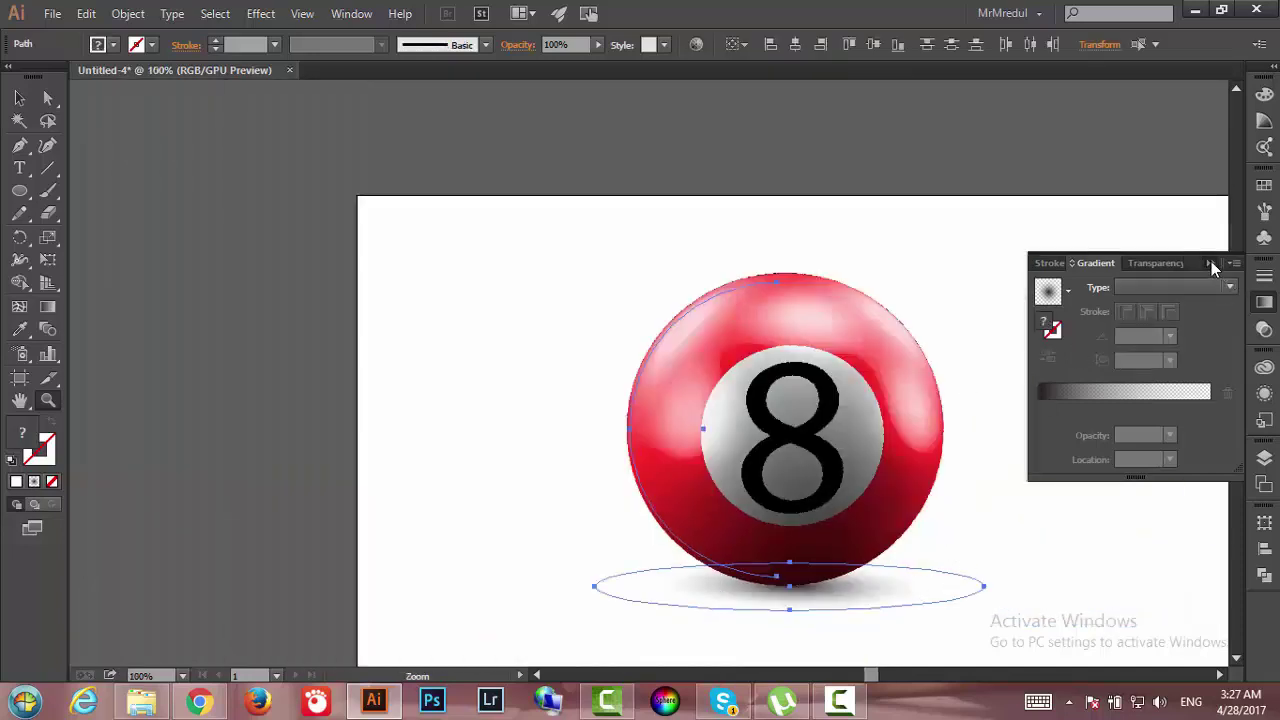
Hide the Gradient panel, zoom to view the artwork, and bring up the File menu.
click(1211, 263)
click(1029, 437)
alt+click(409, 438)
alt+click(388, 438)
alt+click(338, 443)
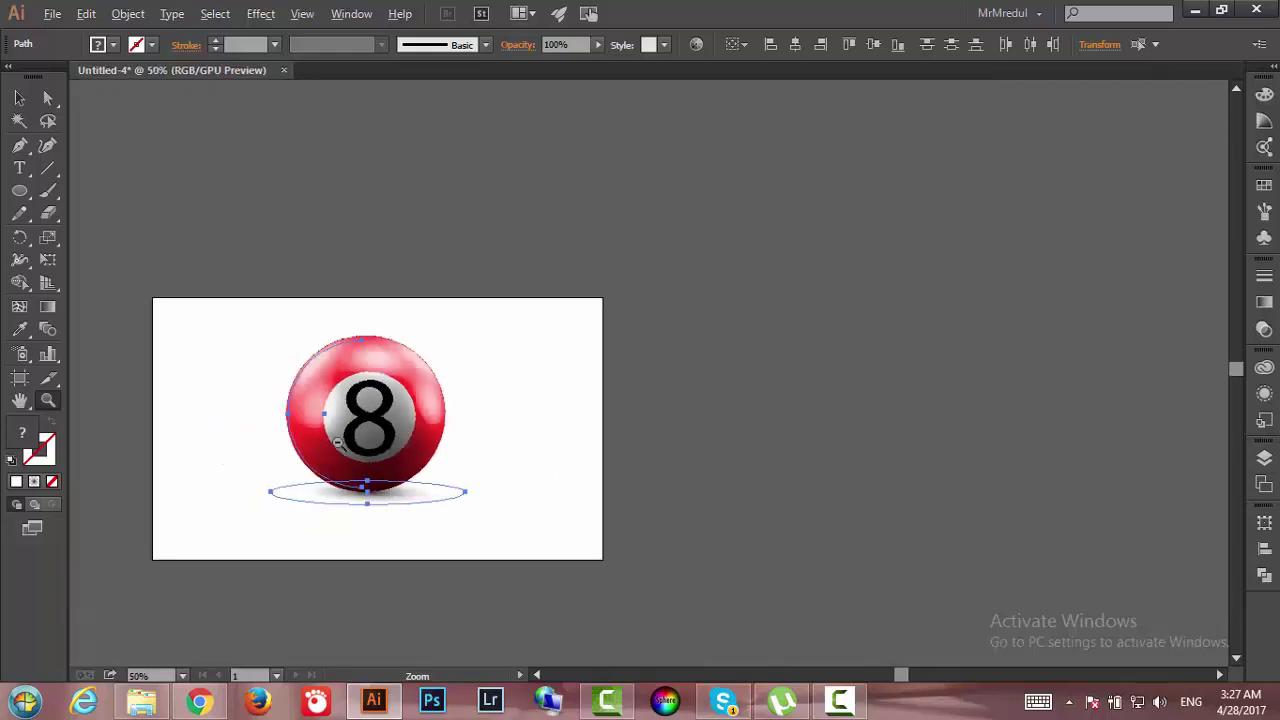
click(230, 448)
click(230, 448)
click(52, 13)
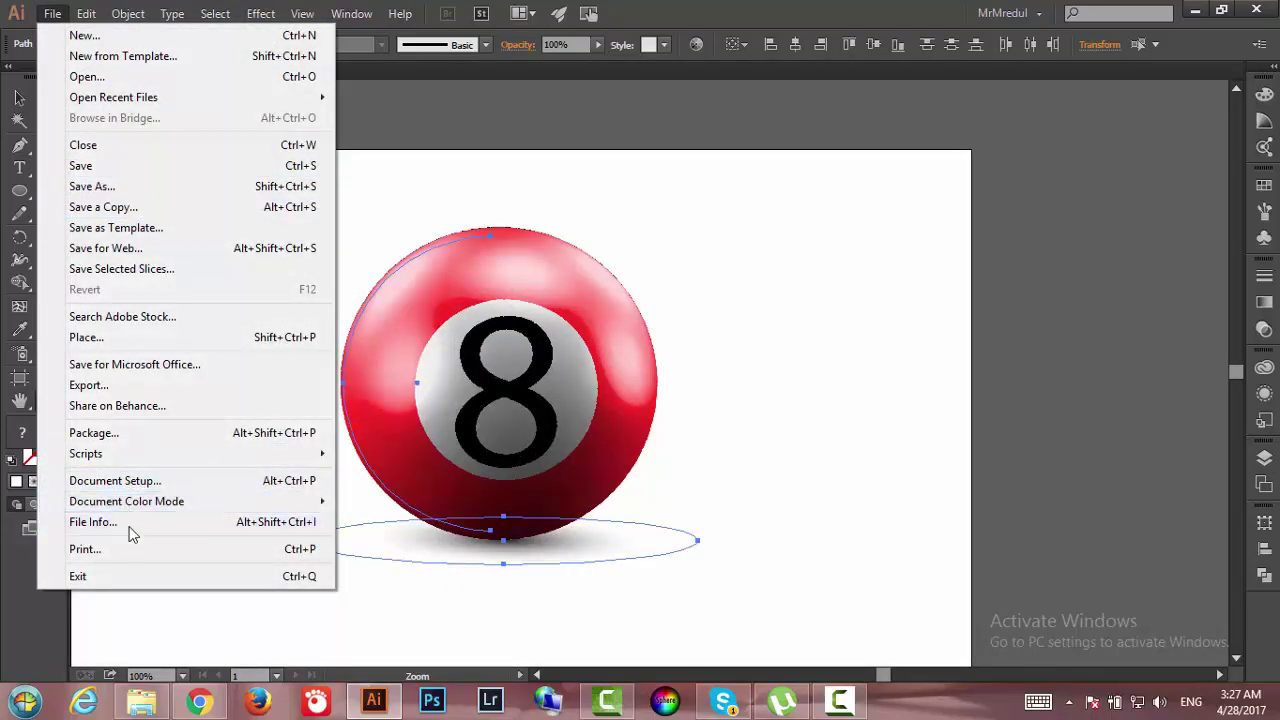
Export the artwork as PNG 'Untitled-4' with High (300 ppi) and Transparent background.
click(132, 387)
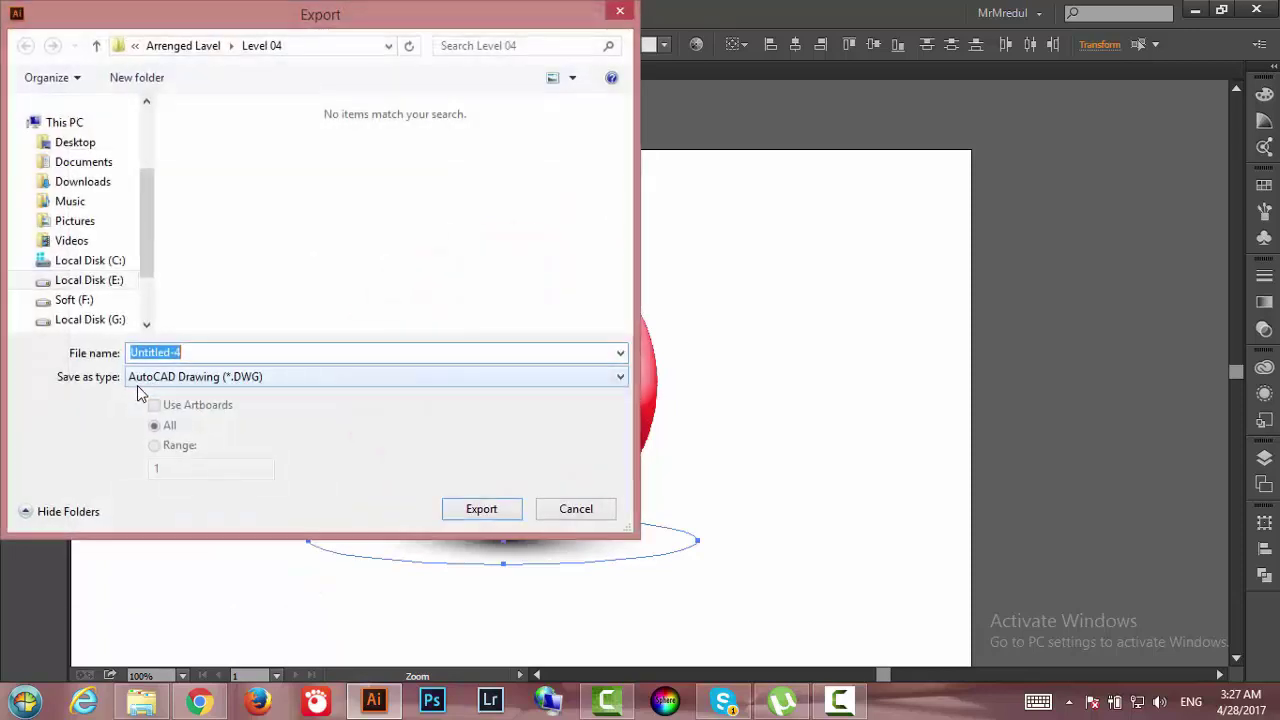
click(241, 378)
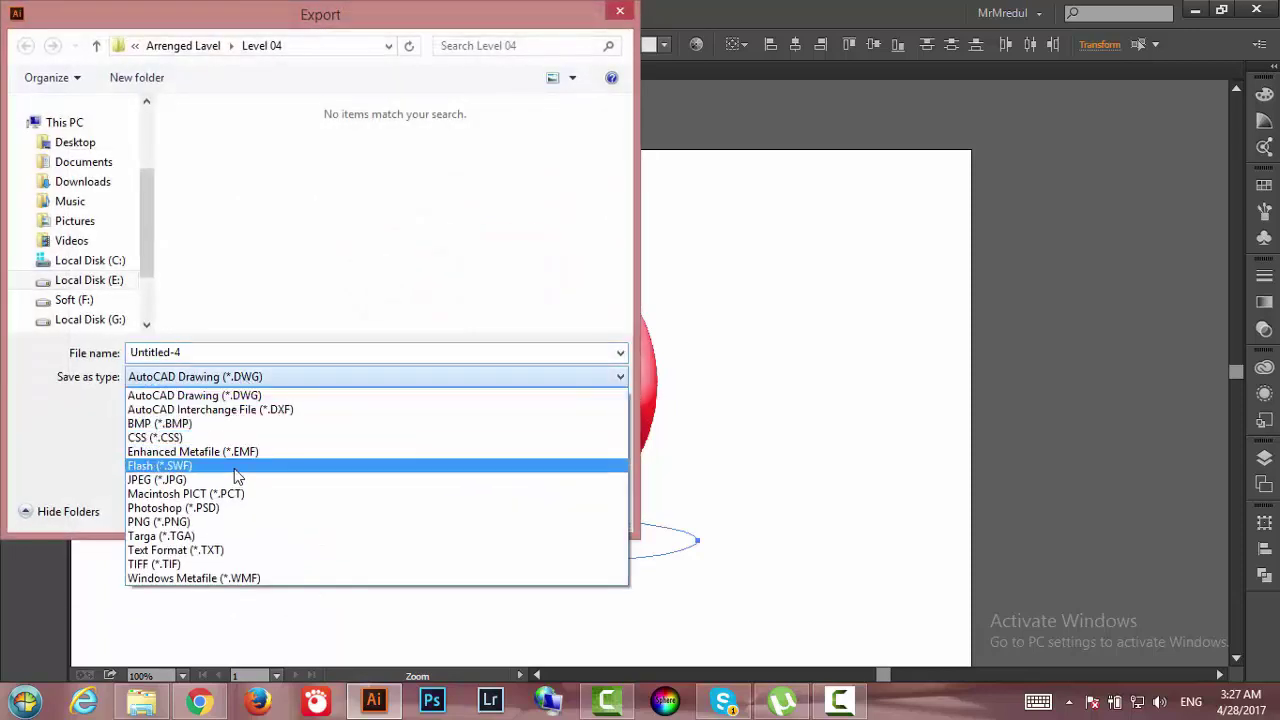
click(207, 526)
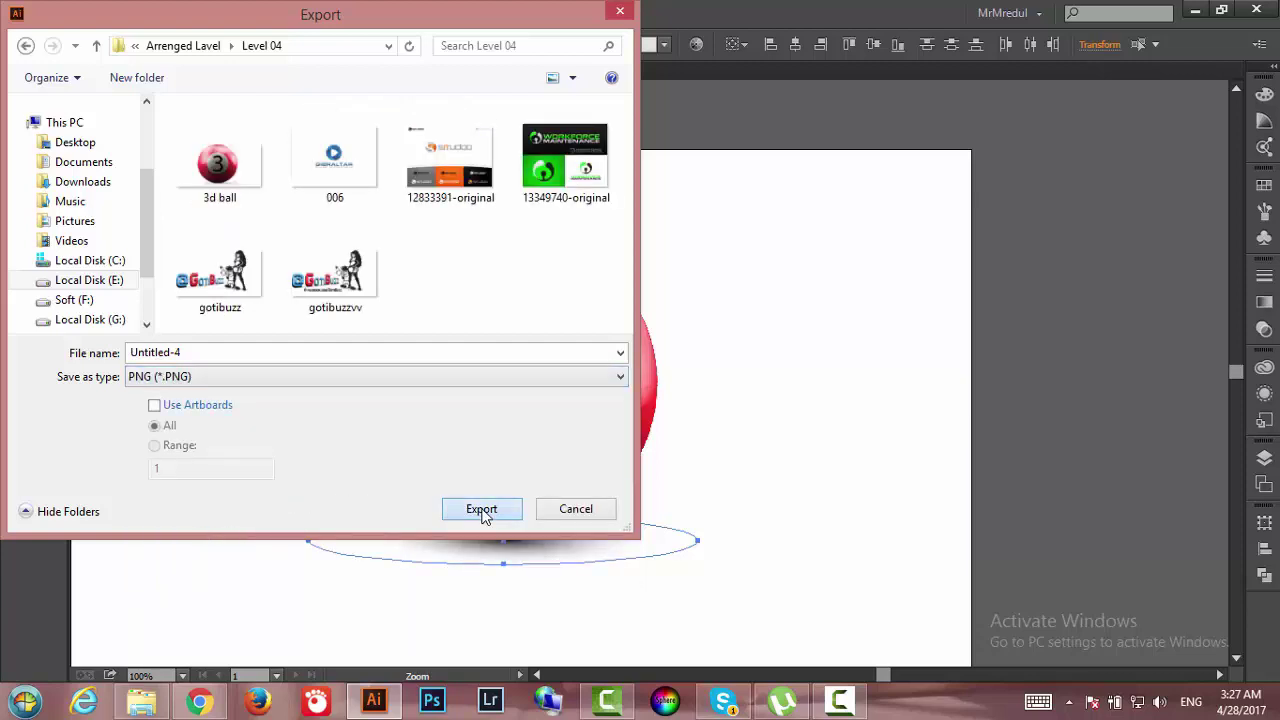
click(482, 510)
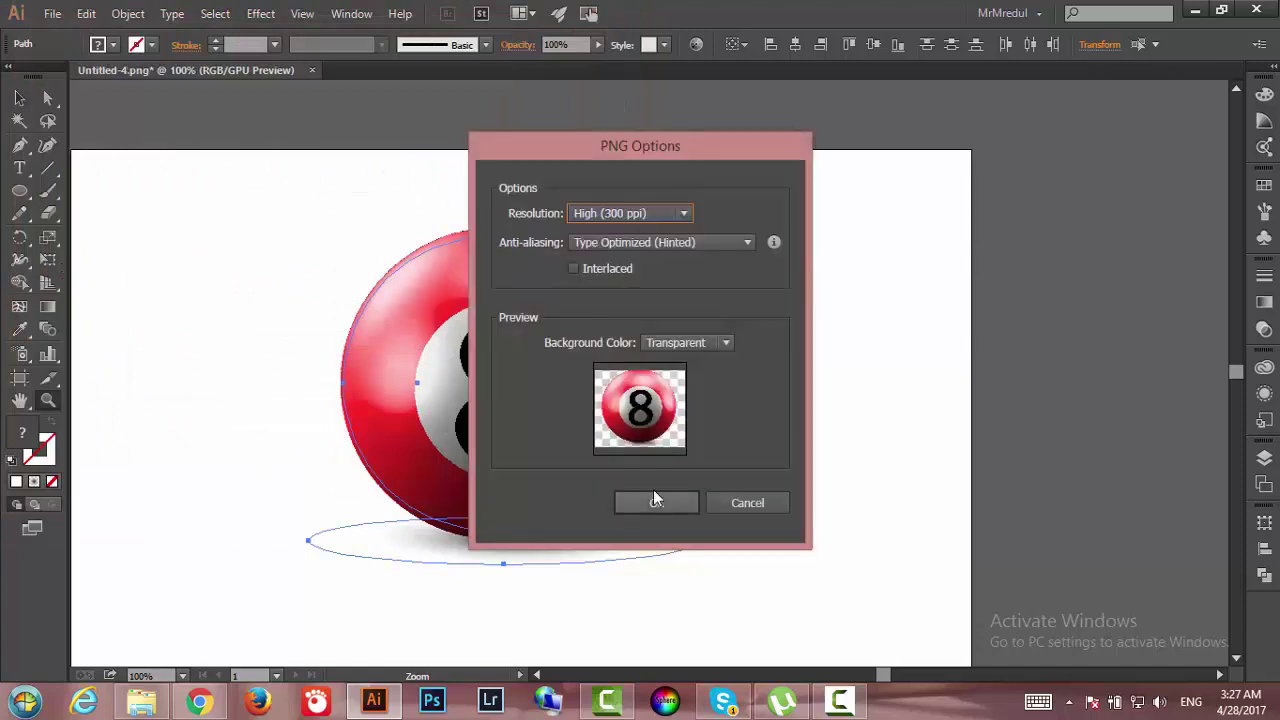
click(643, 500)
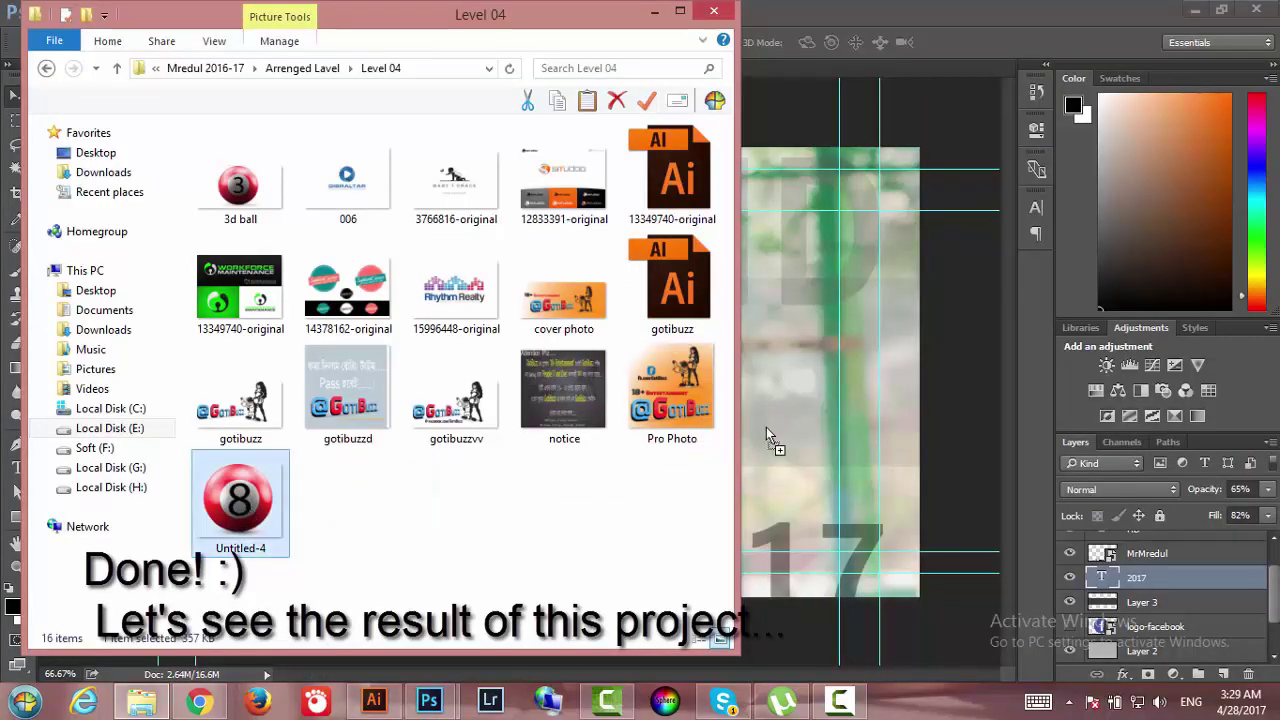
Place Untitled-4.png into the banner, resize it and centre it above the 2017 text.
drag(766, 429, 808, 428)
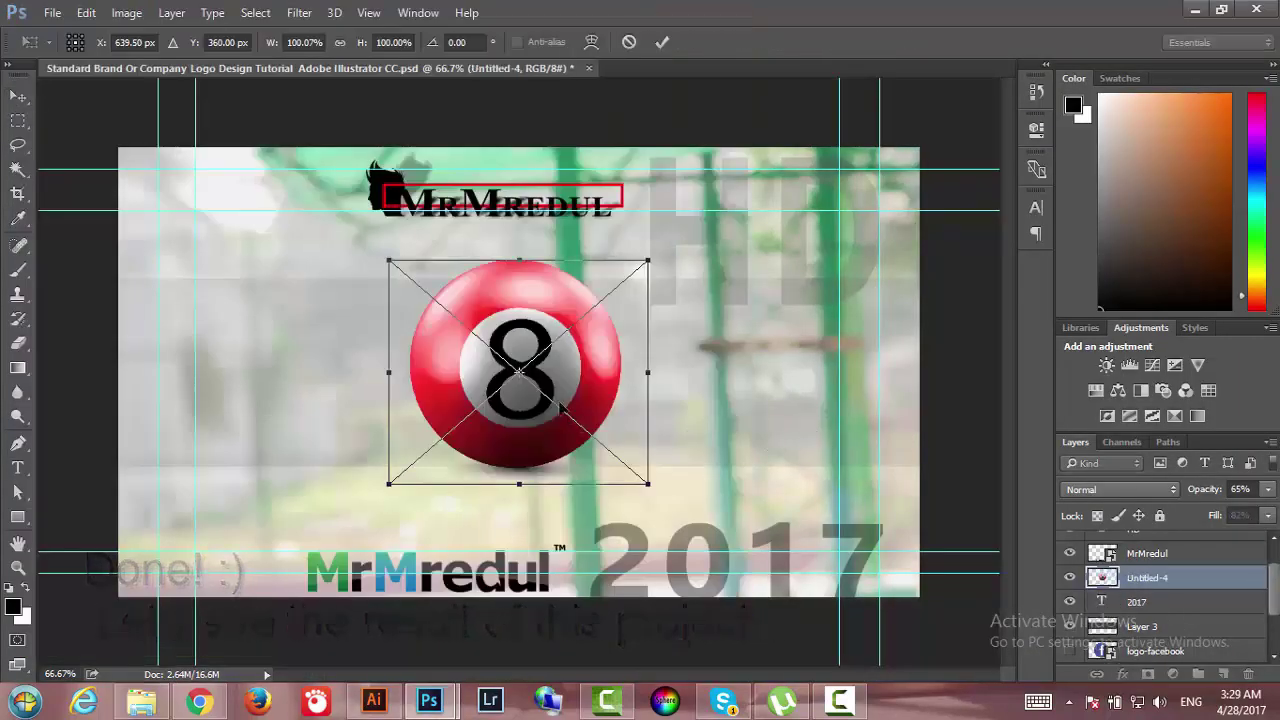
mouse_move(563, 407)
mouse_down()
mouse_move(478, 359)
mouse_move(387, 402)
mouse_move(365, 389)
mouse_up()
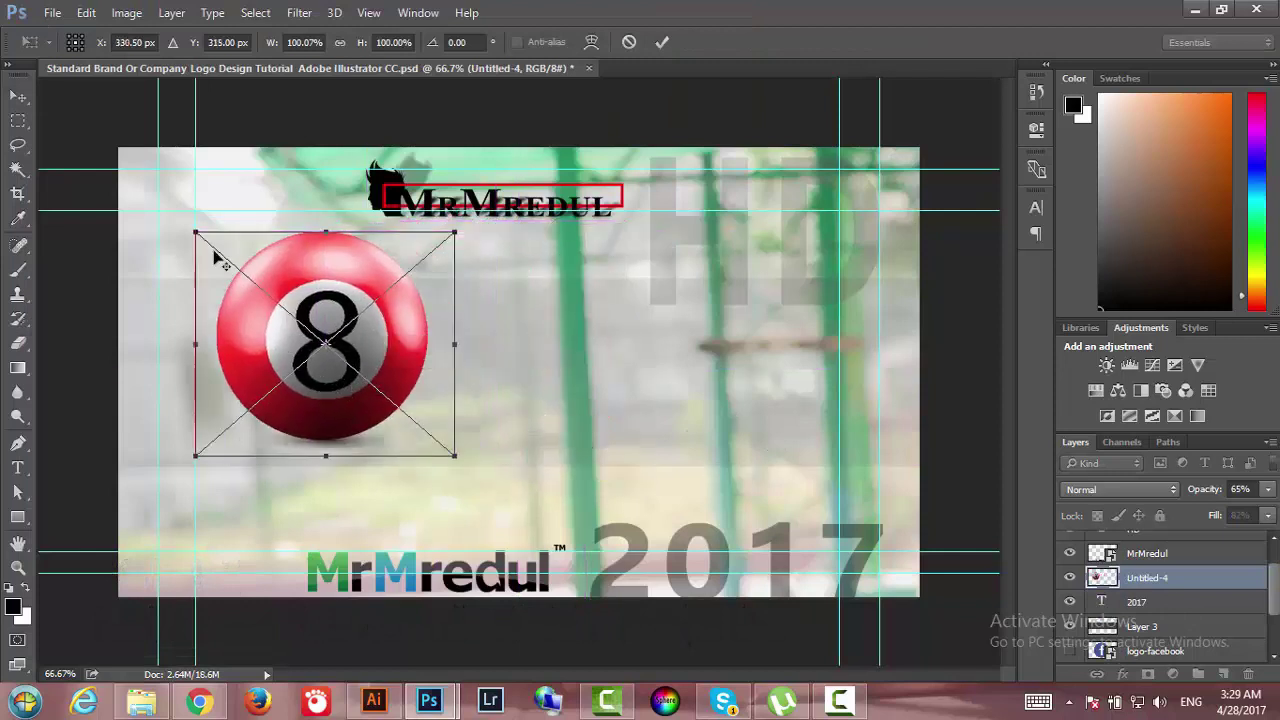
drag(197, 228, 249, 279)
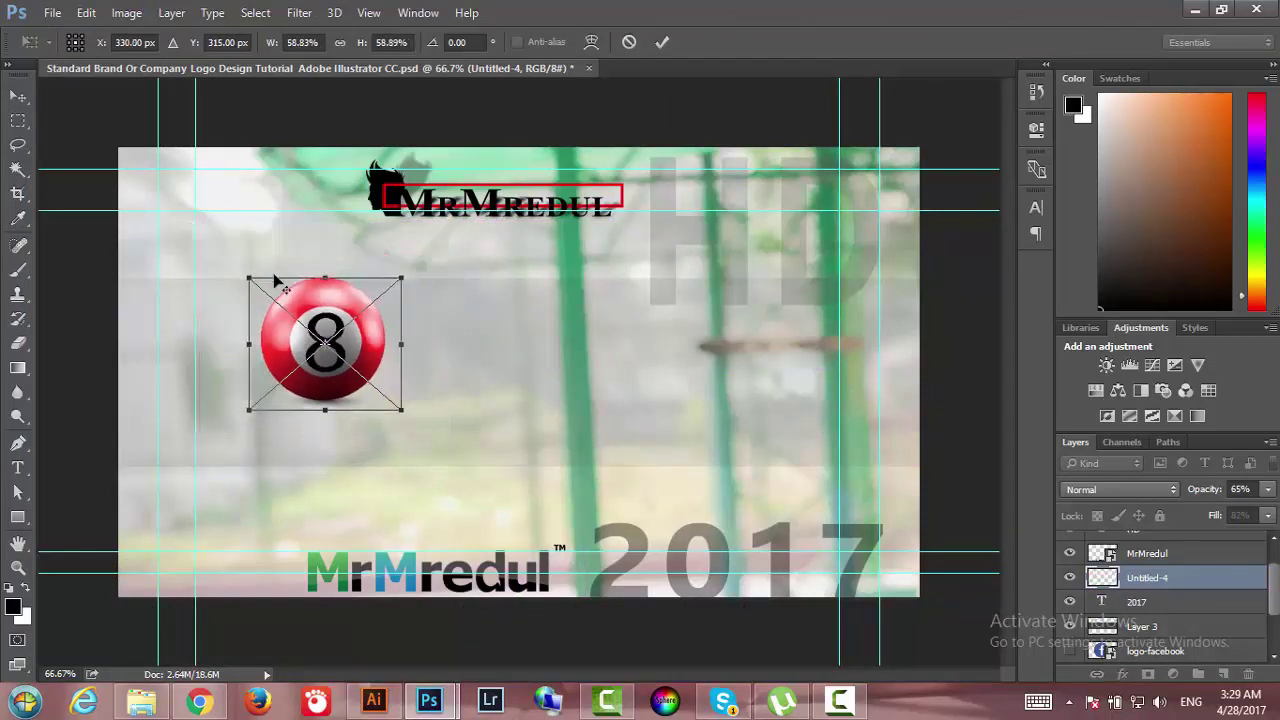
drag(325, 342, 331, 371)
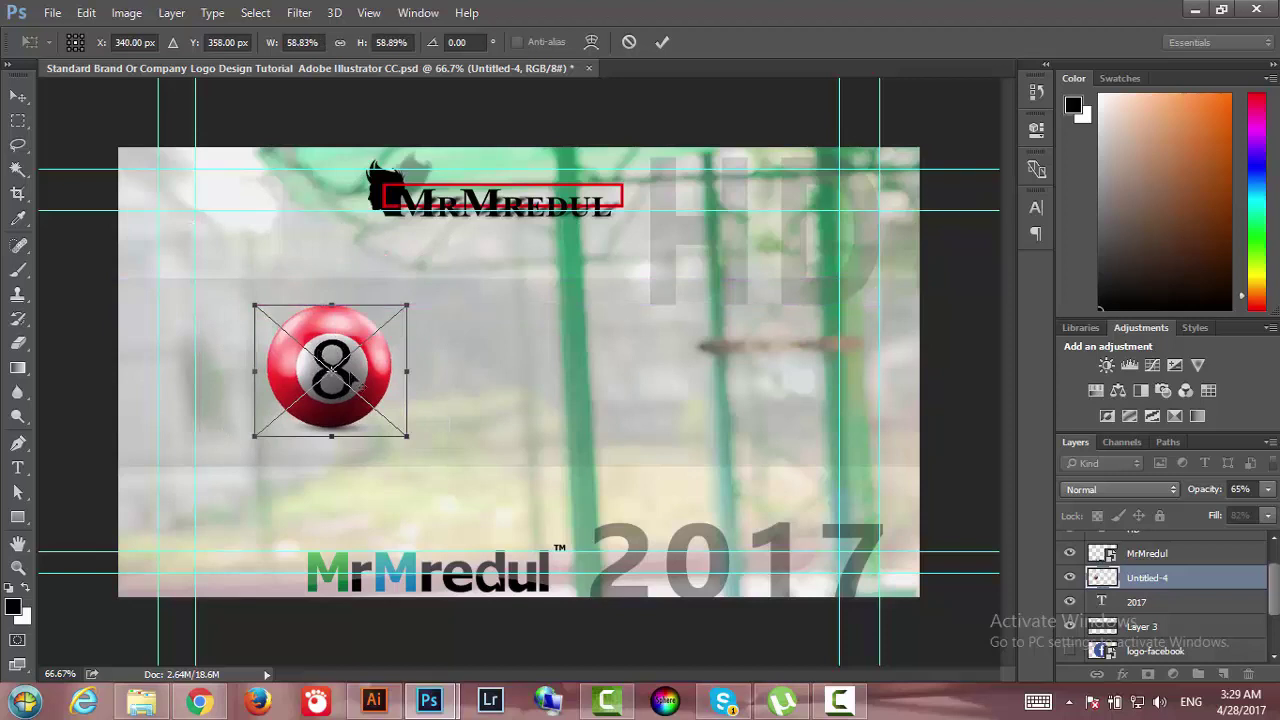
drag(410, 438, 470, 490)
drag(336, 398, 525, 400)
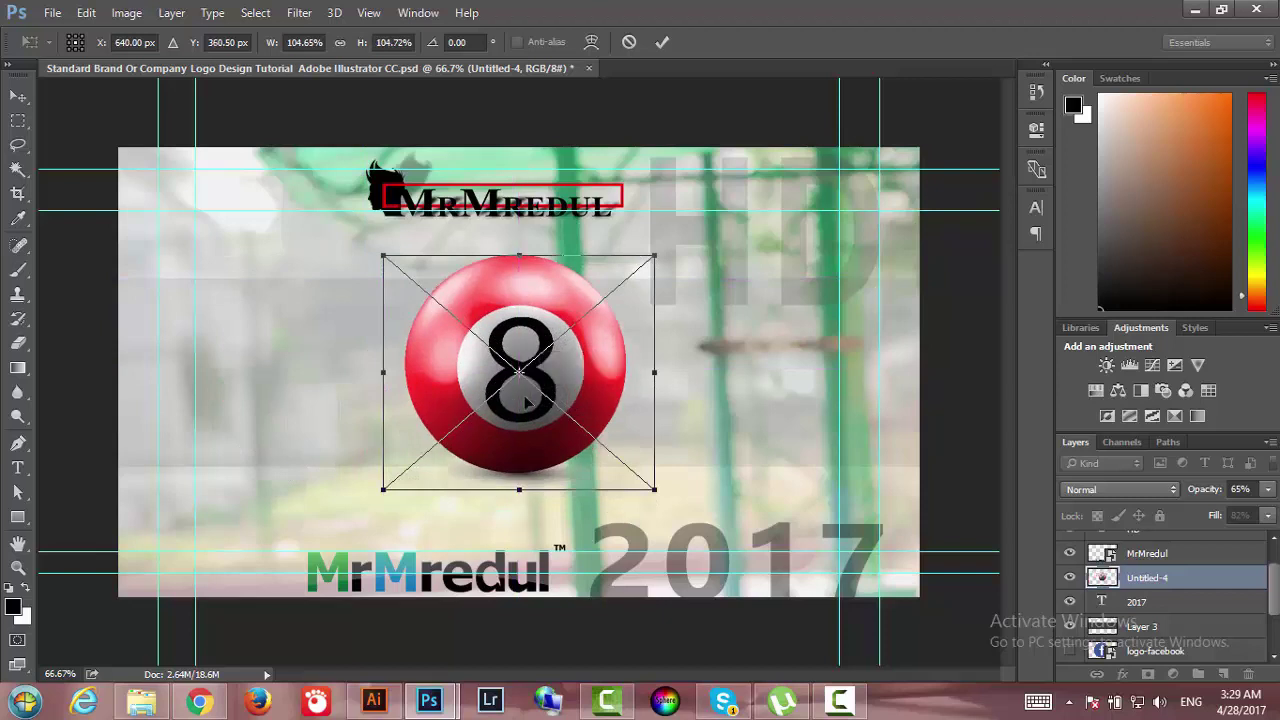
key(Return)
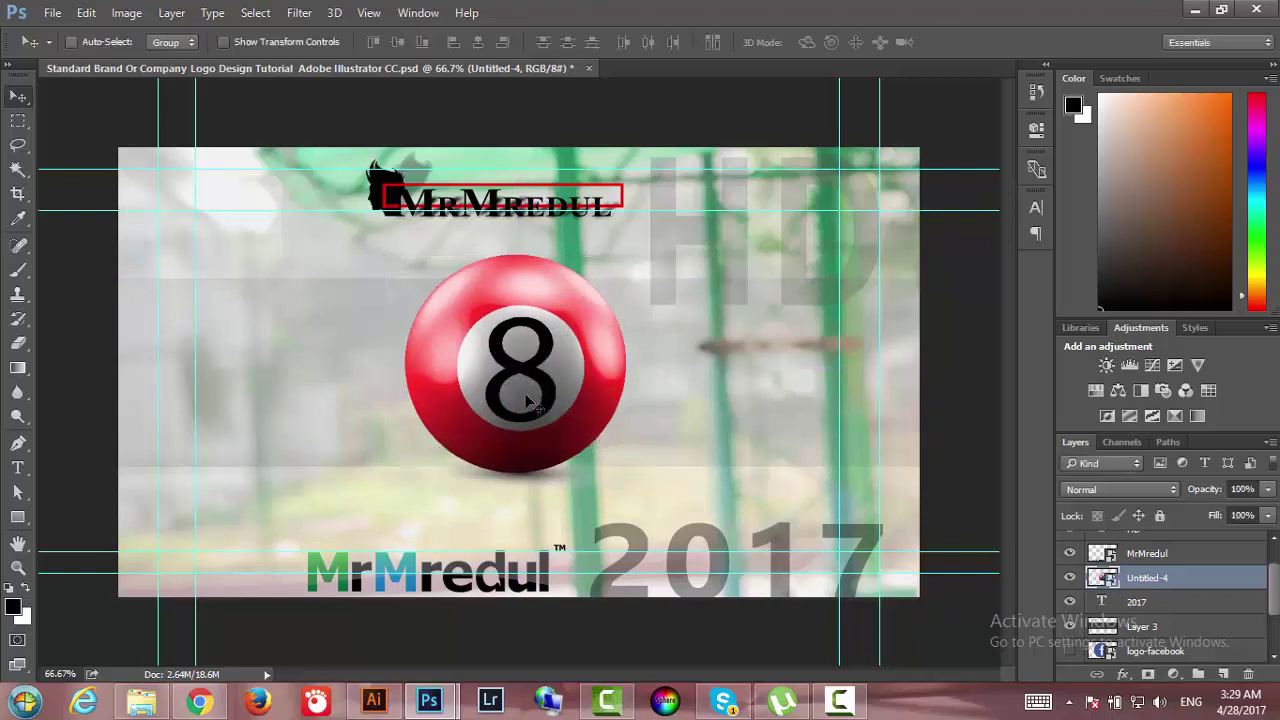
Scale the 8-ball to about 131% and reposition it between the top logo and the 2017 text.
drag(551, 419, 531, 408)
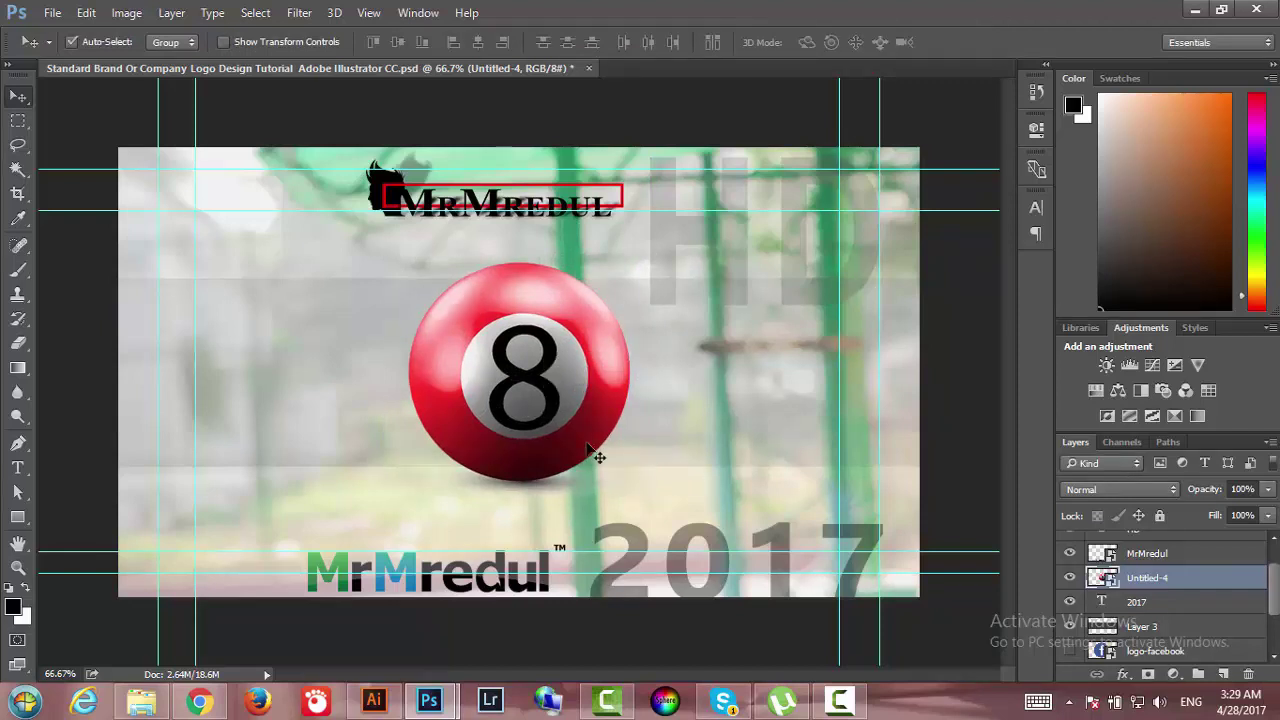
key(ctrl+t)
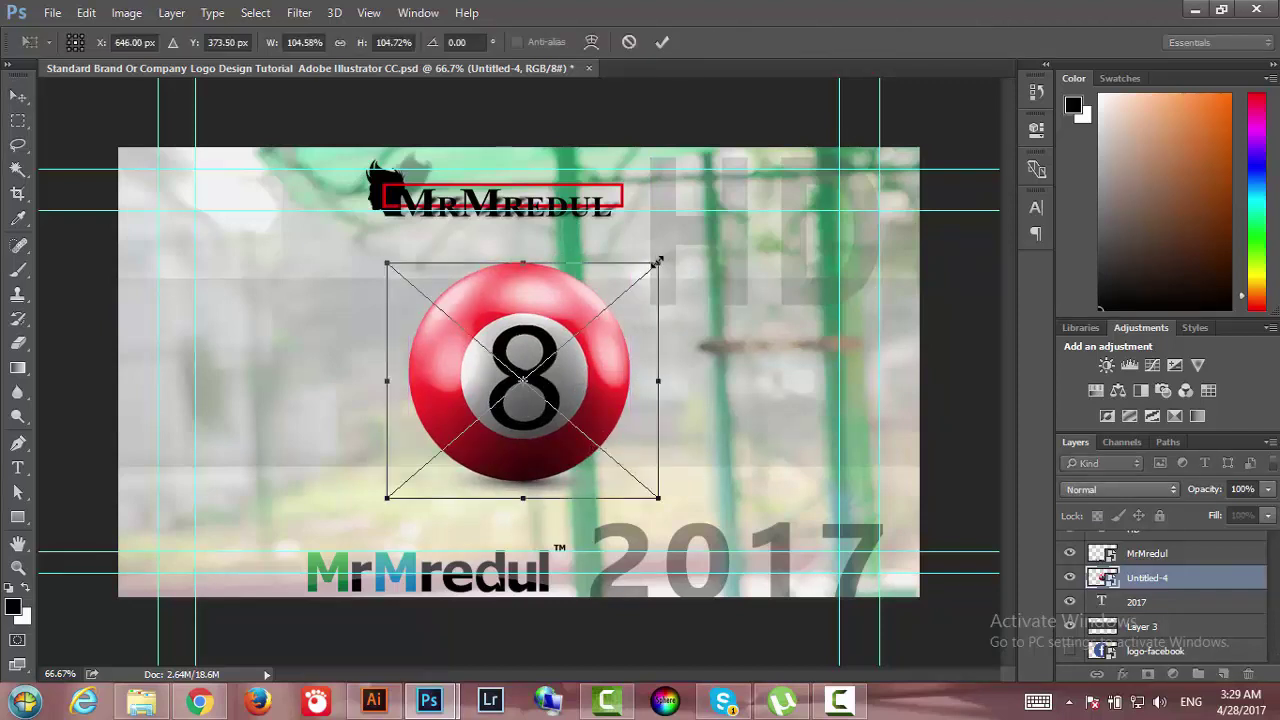
drag(657, 262, 705, 242)
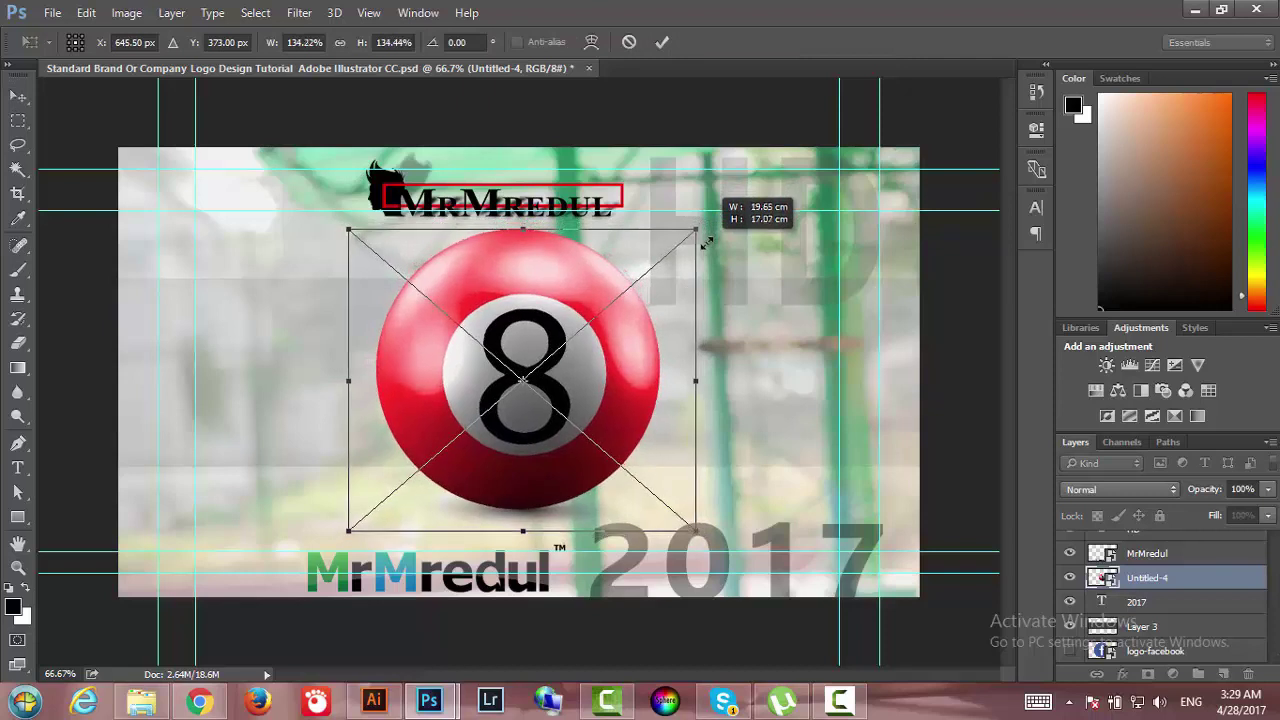
drag(705, 242, 703, 248)
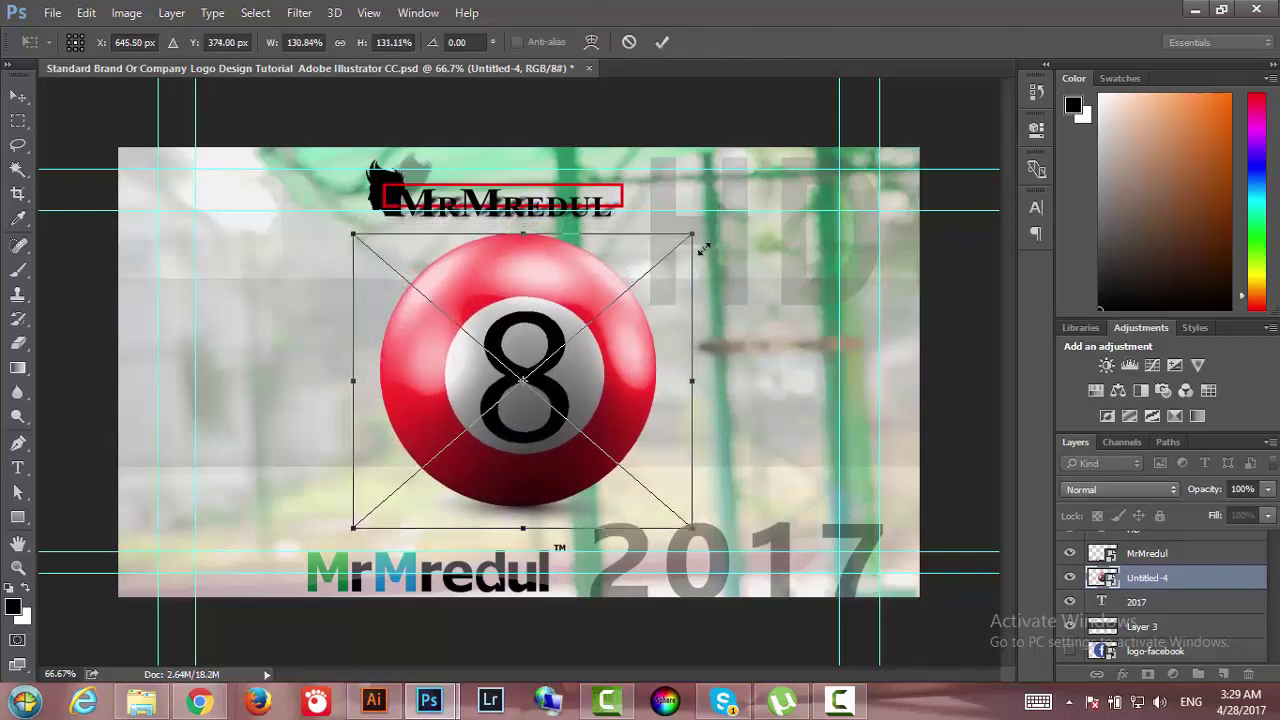
key(Return)
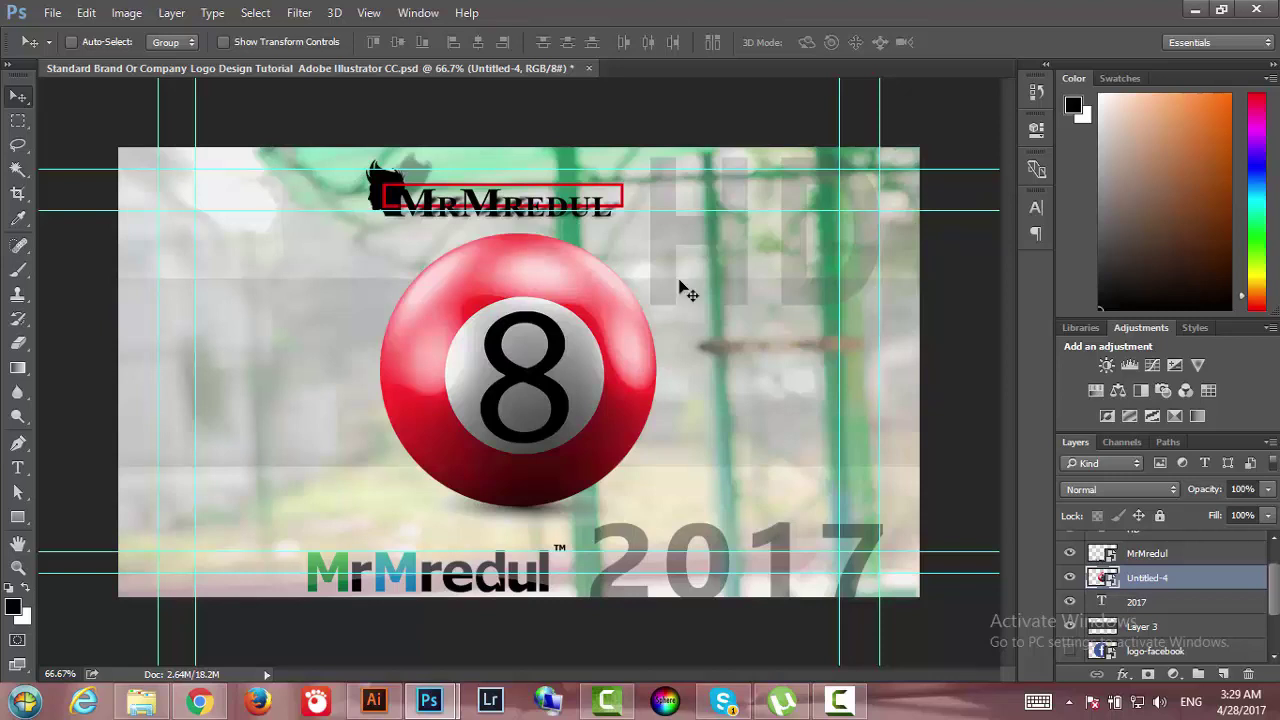
drag(522, 425, 492, 416)
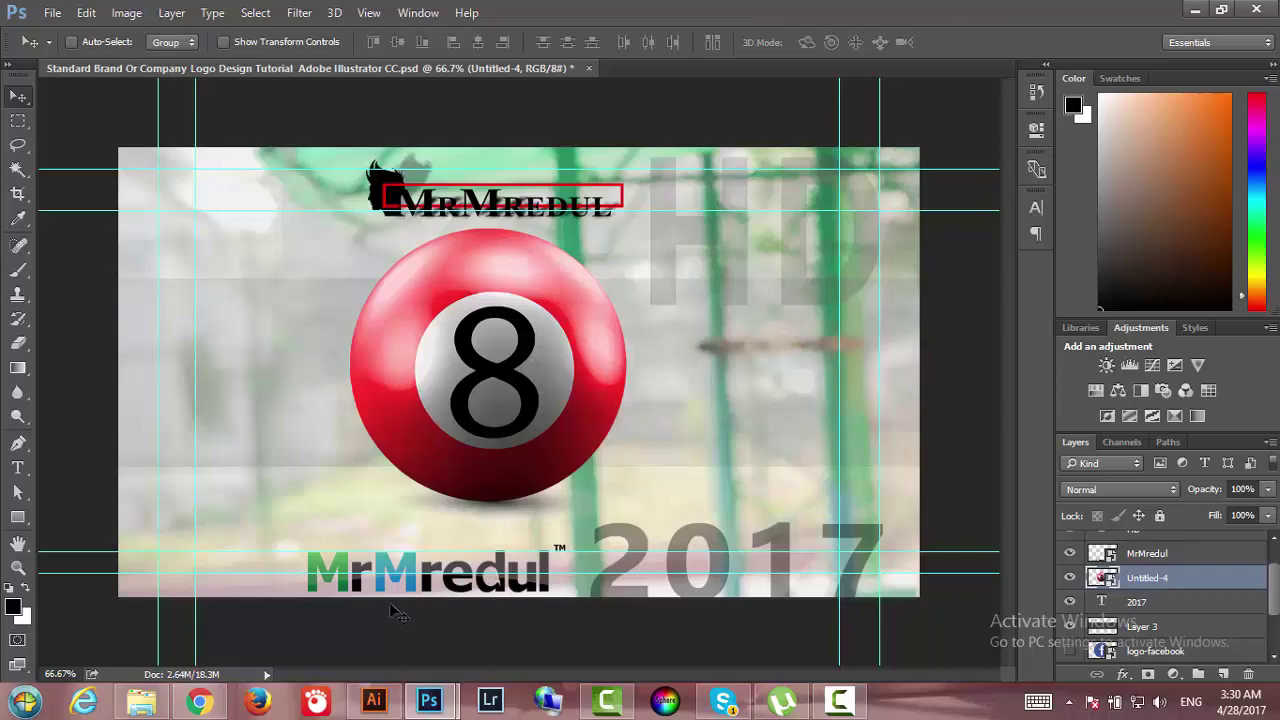